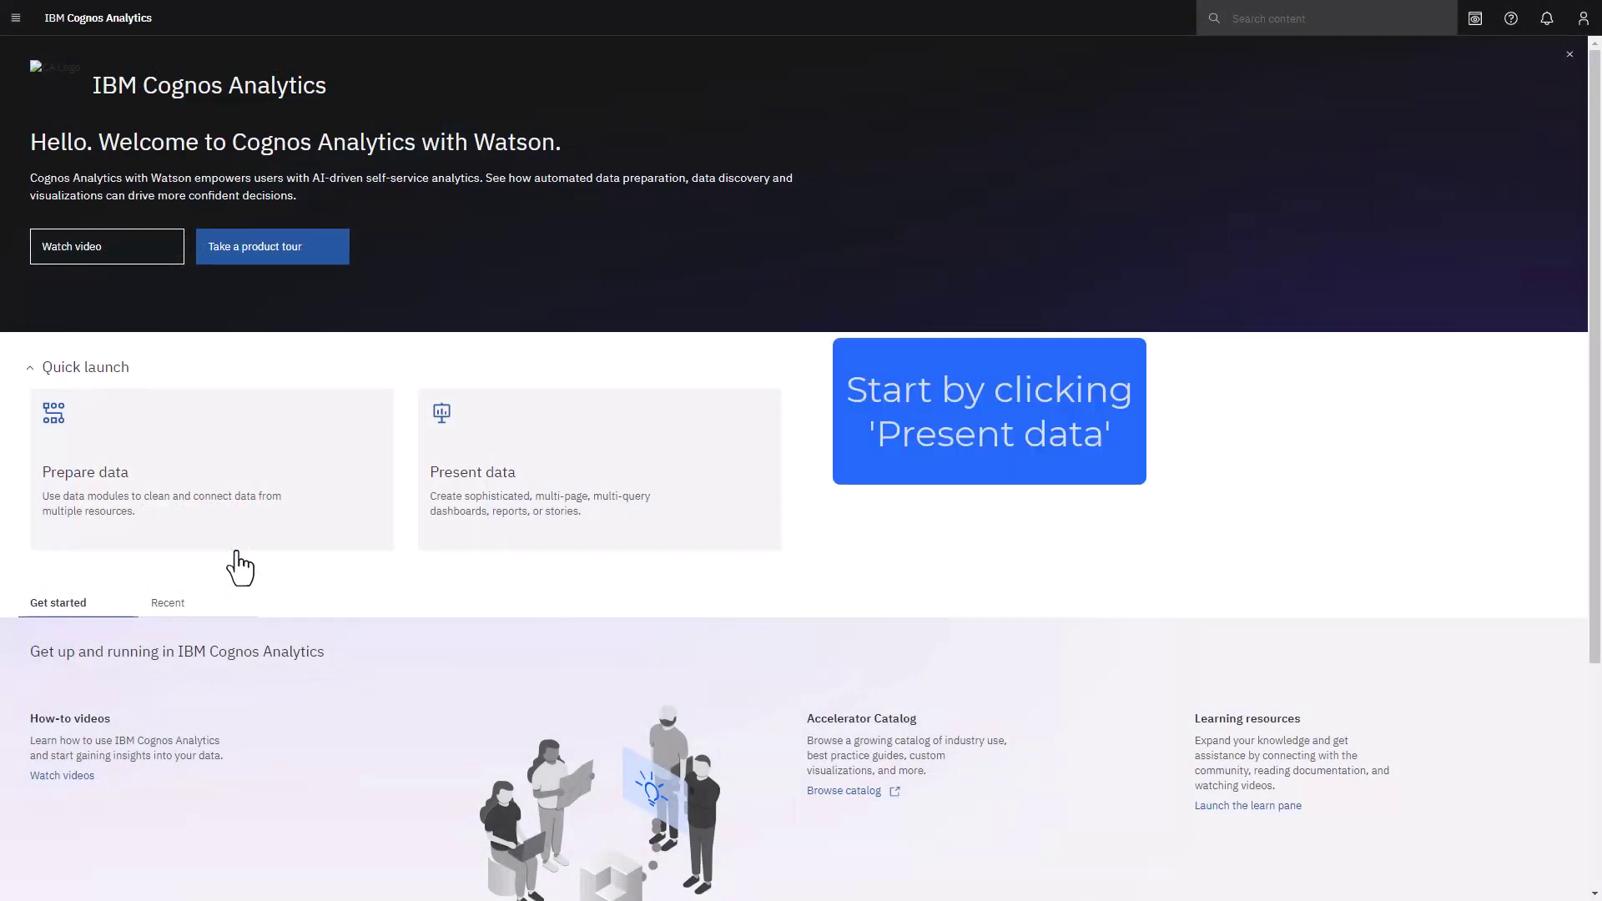
# Create a new dashboard from a layout template
pyautogui.click(715, 529)
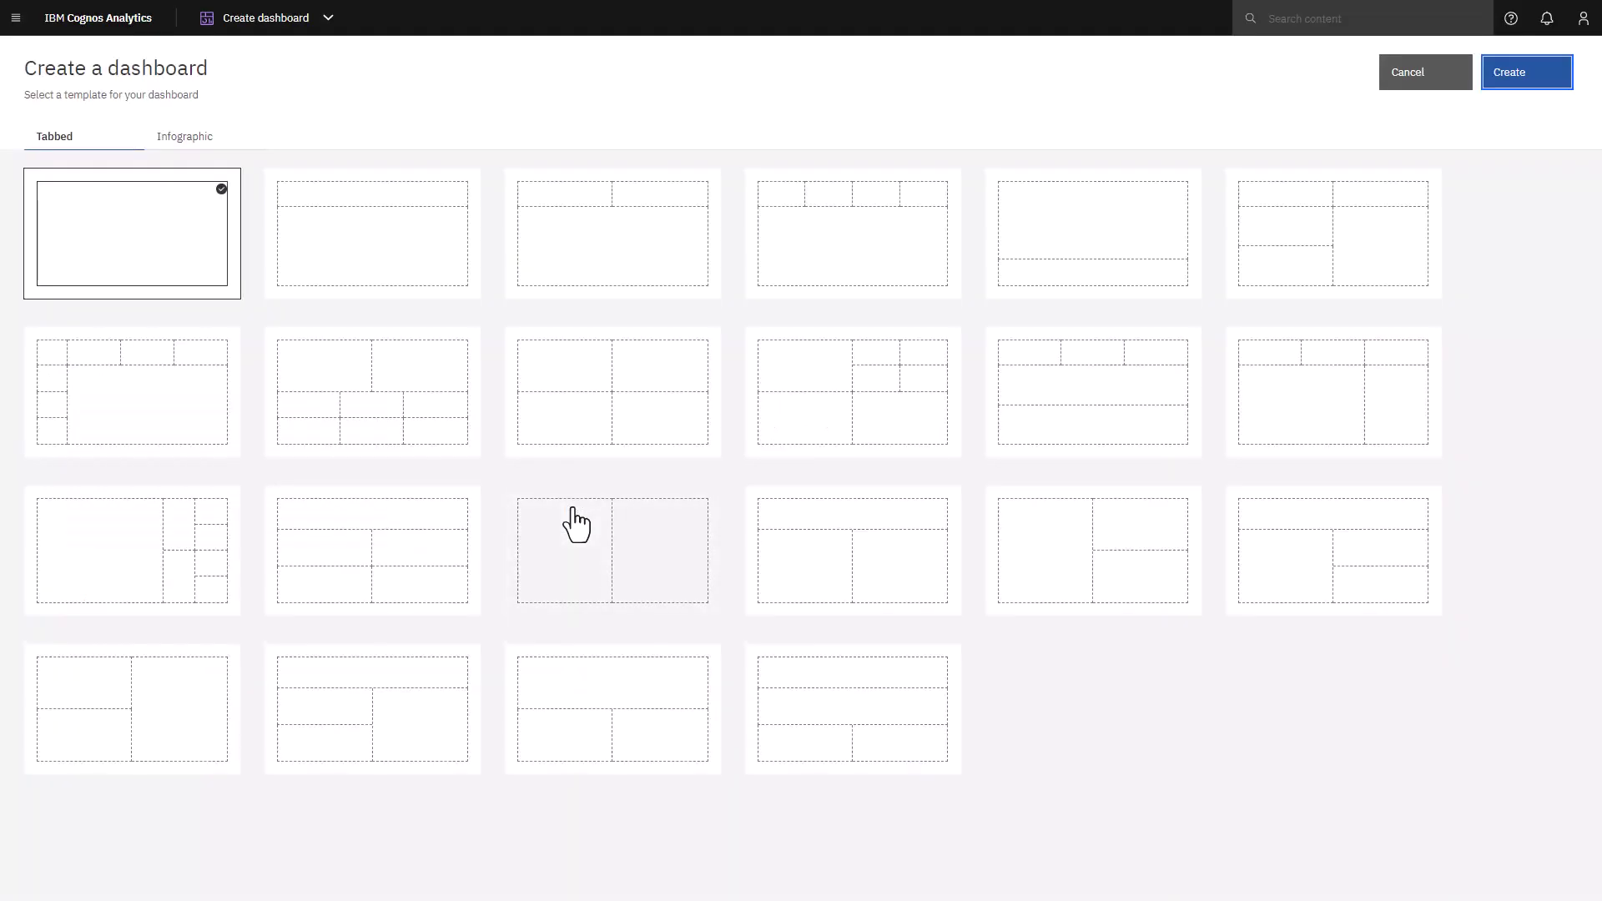
pyautogui.click(573, 450)
pyautogui.click(1509, 75)
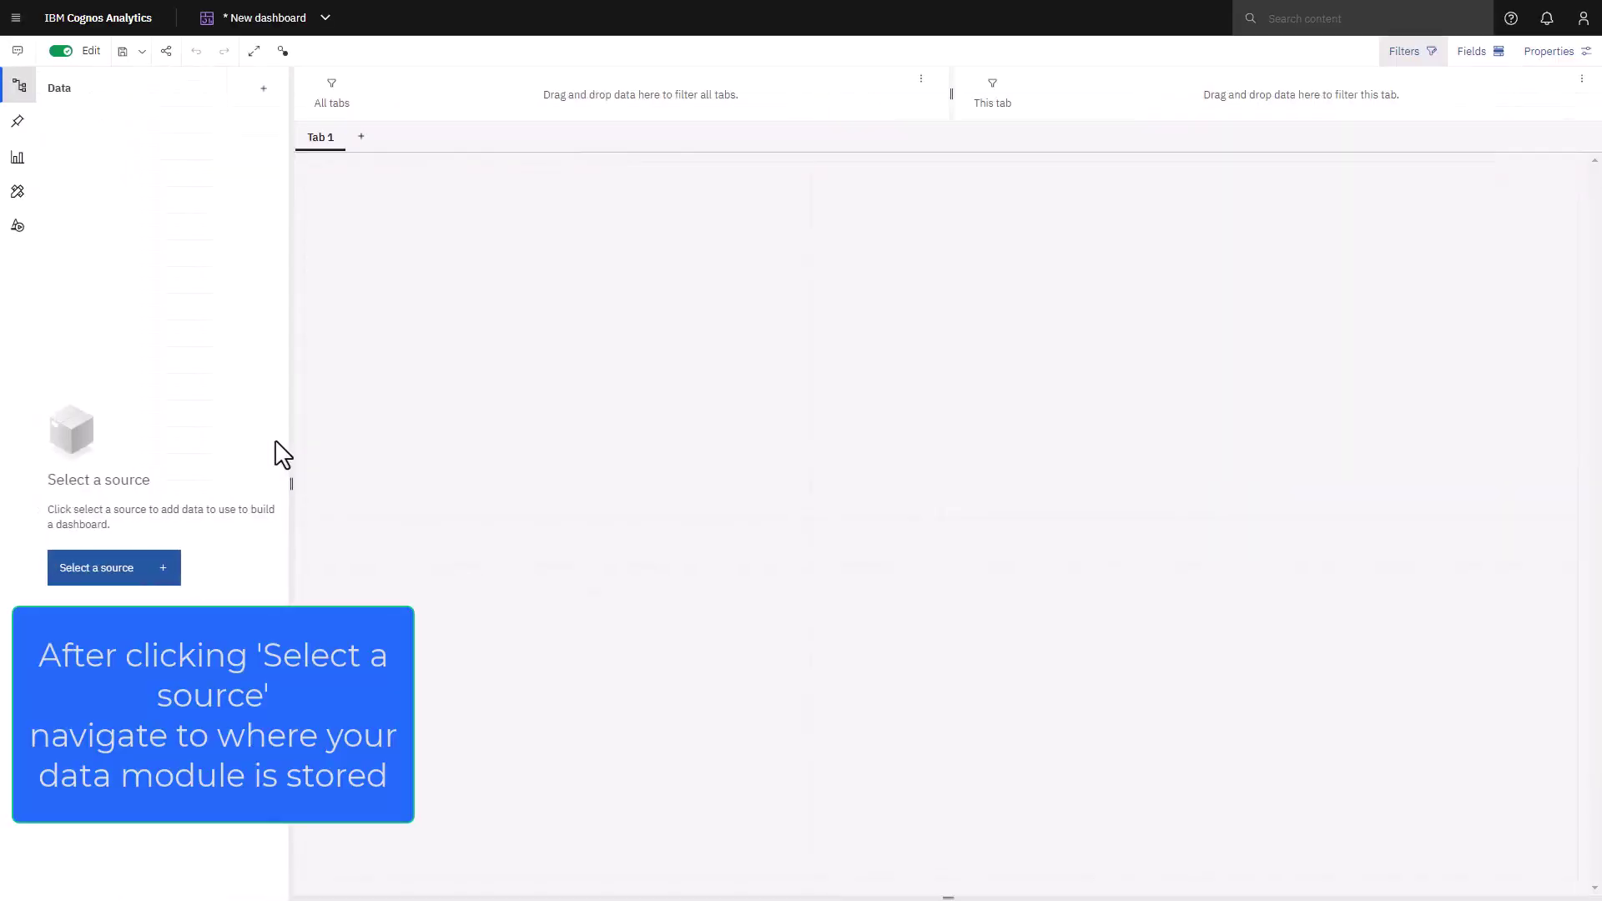
# Add the 'Sales reporting from Planning Analytics' module from Demonstrations > Sales Data as the source
pyautogui.click(115, 577)
pyautogui.click(524, 404)
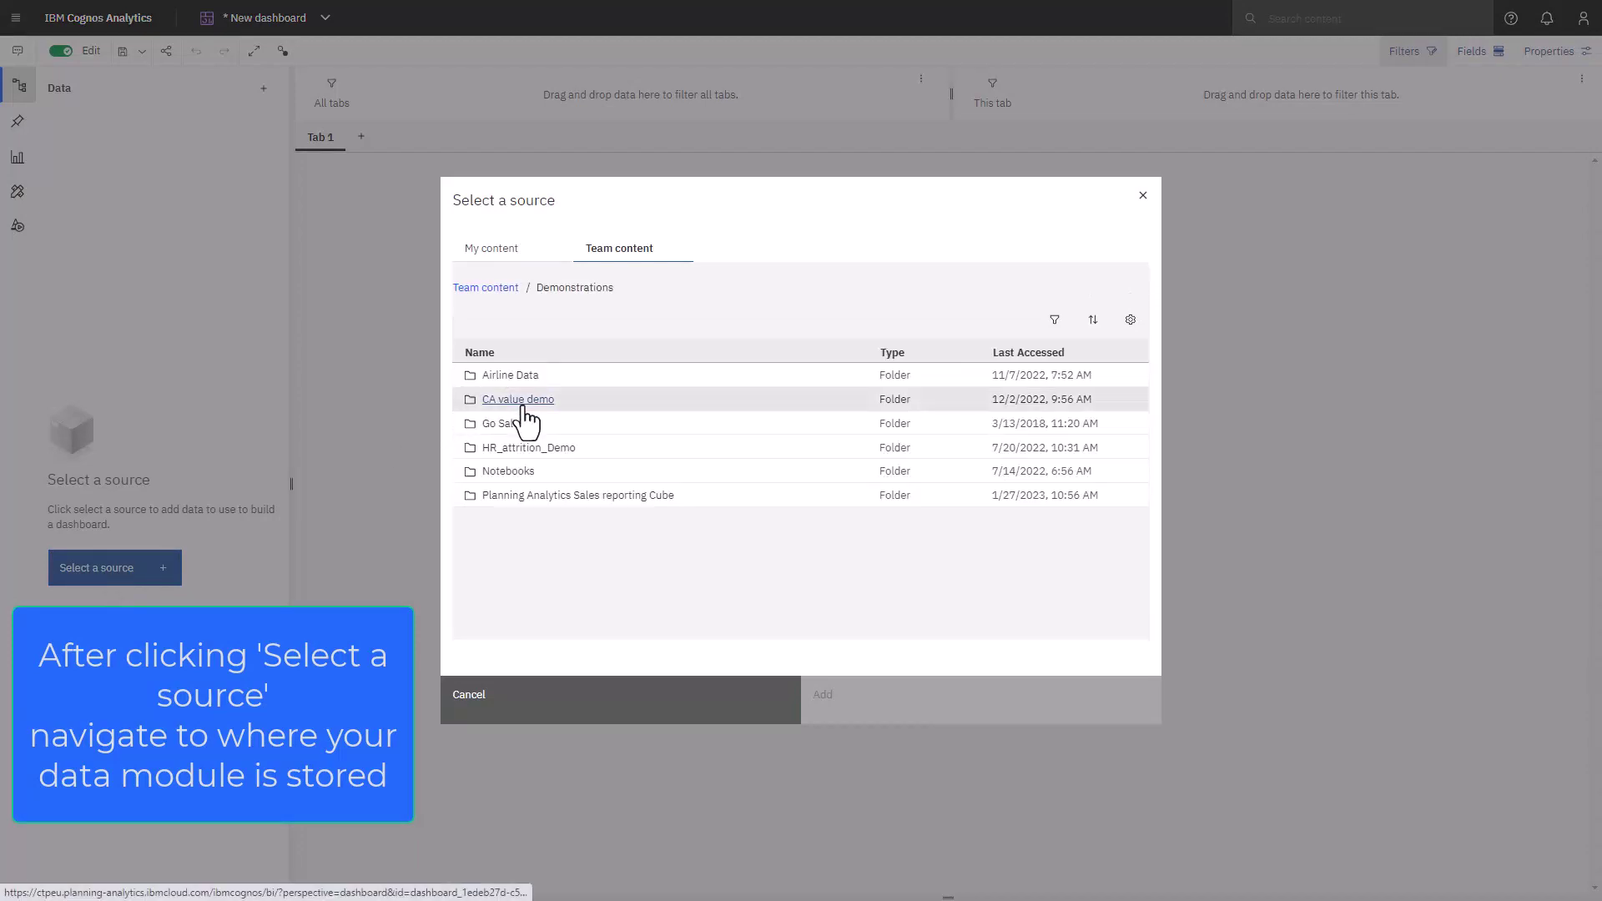
pyautogui.click(543, 512)
pyautogui.click(532, 401)
pyautogui.click(534, 375)
pyautogui.click(852, 704)
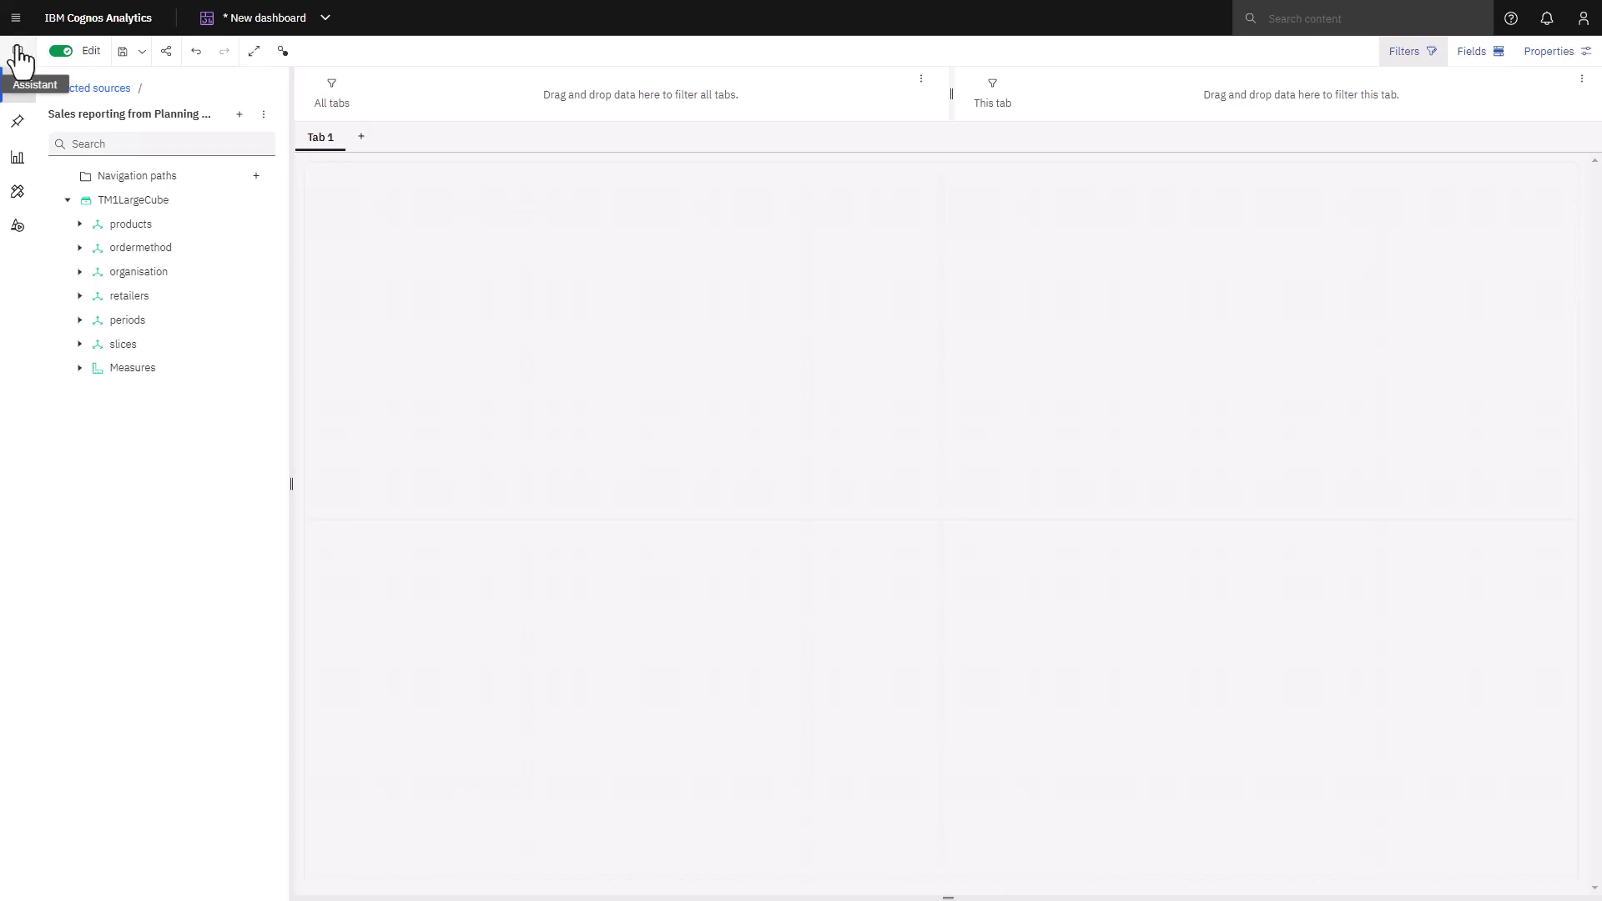
# Ask the assistant 'help', 'show source Sales reporting from Planning Analytics', then 'show me quantity by region'
pyautogui.click(17, 52)
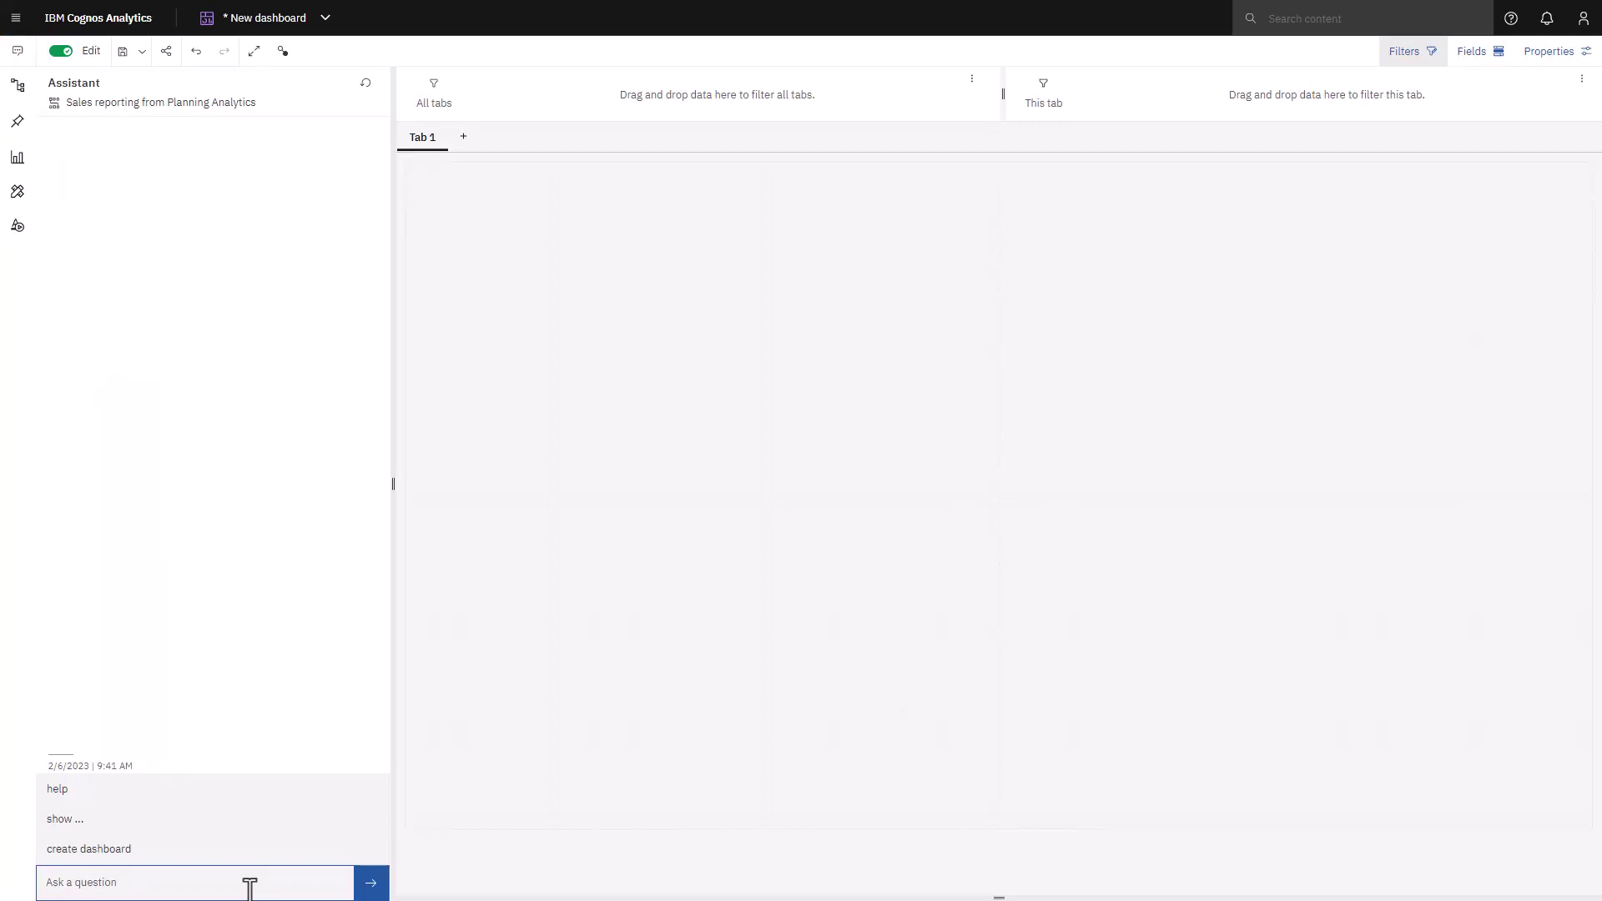
pyautogui.write('help')
pyautogui.press('Return')
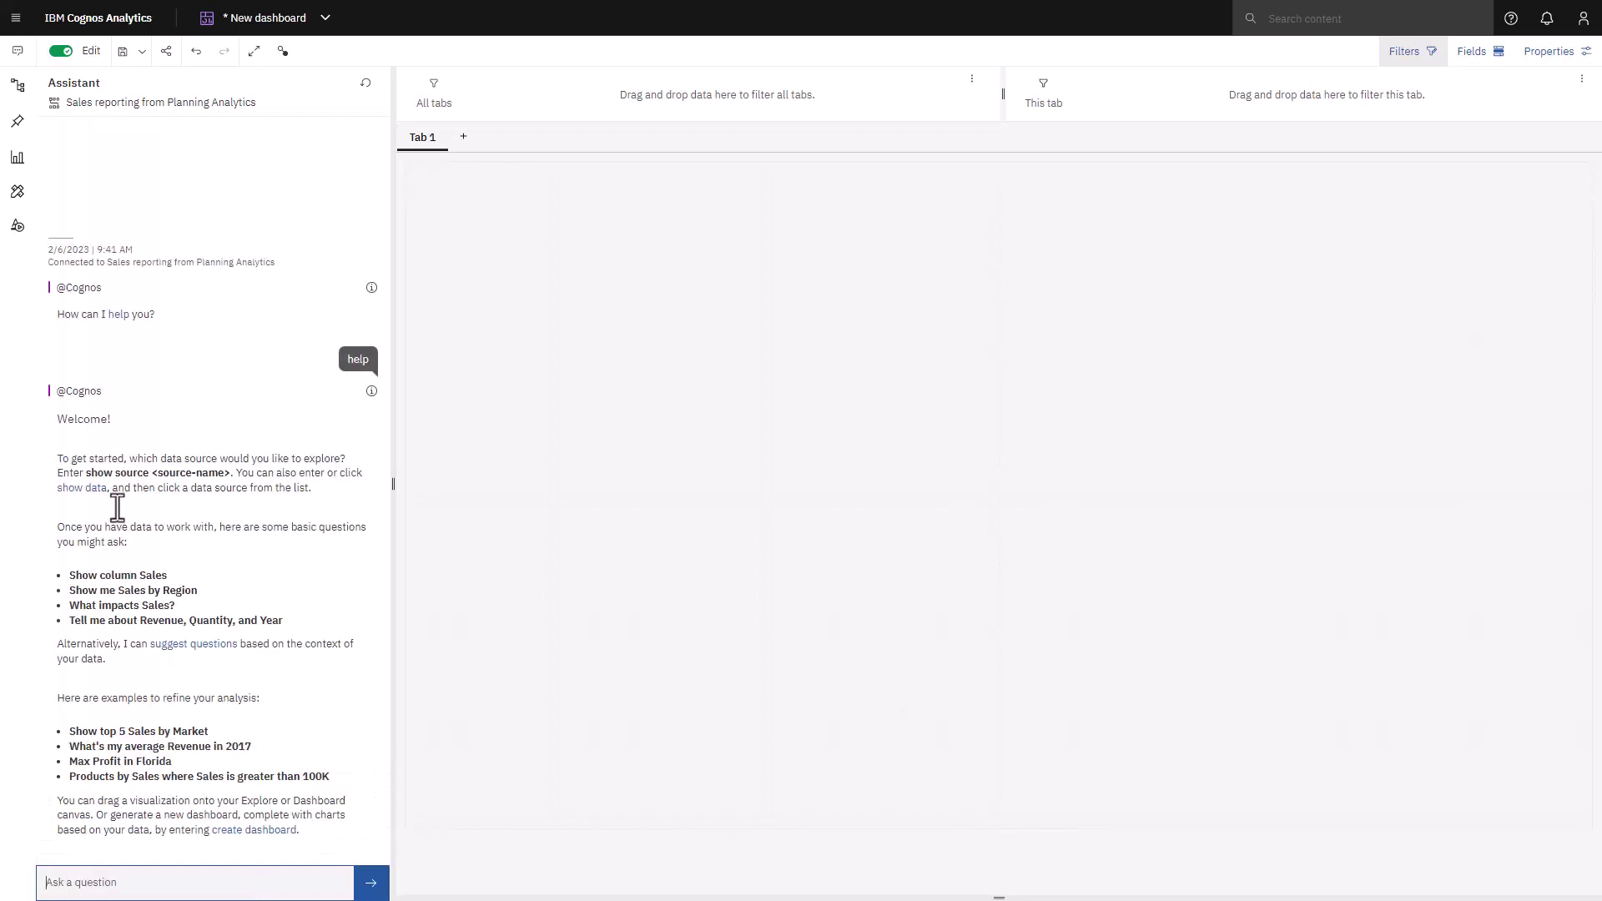
pyautogui.write('show source Sales reporting from Planning Analytics')
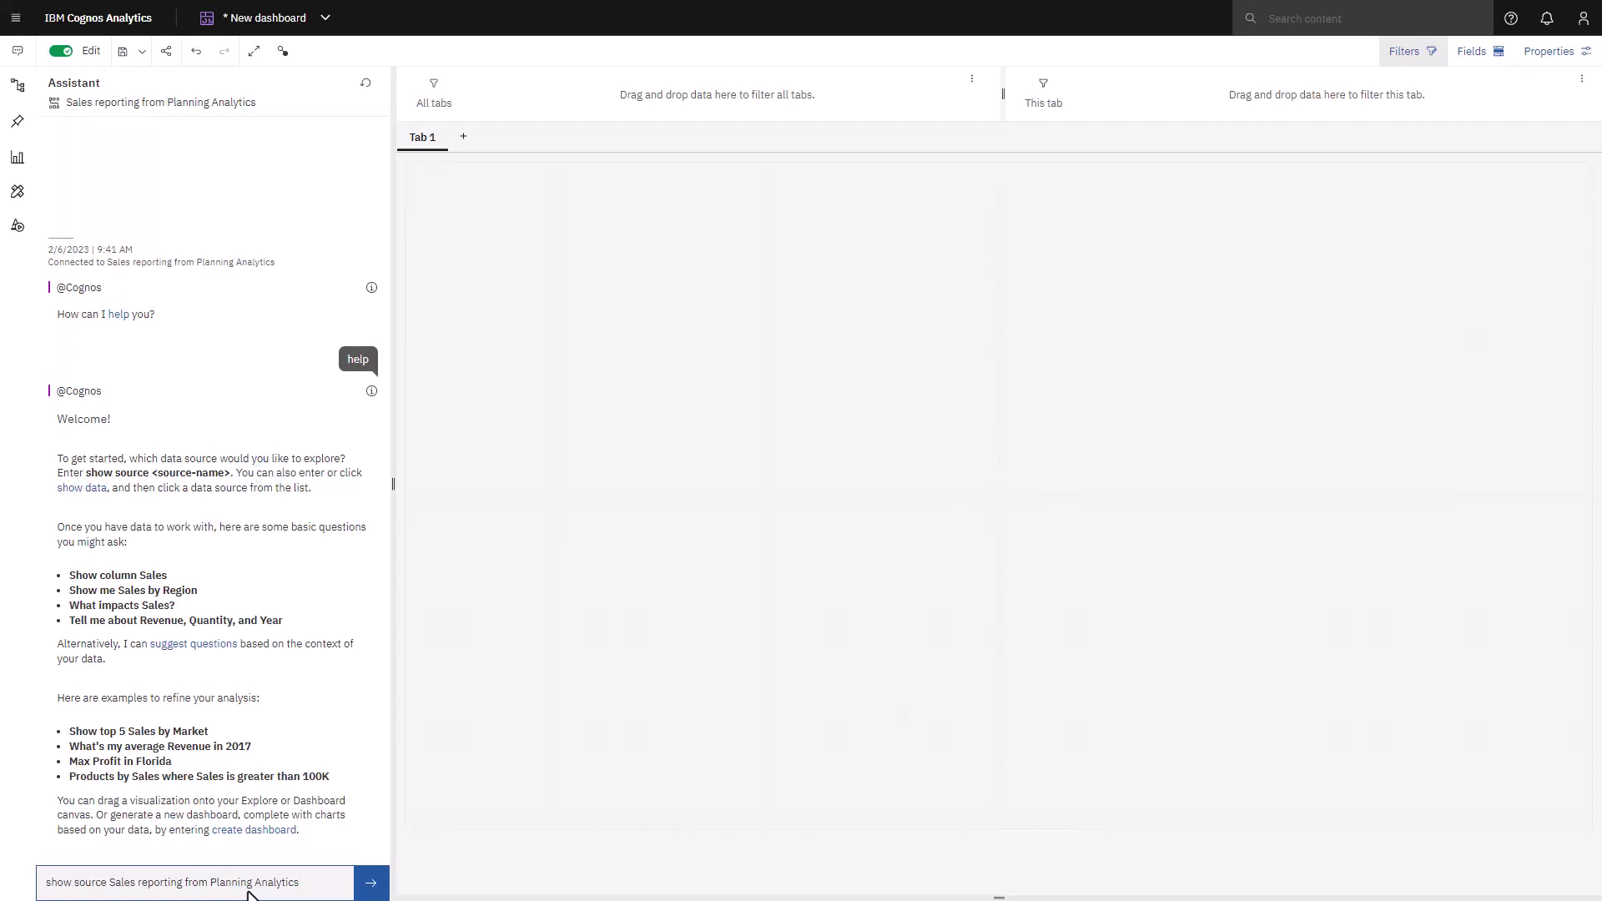
pyautogui.press('Return')
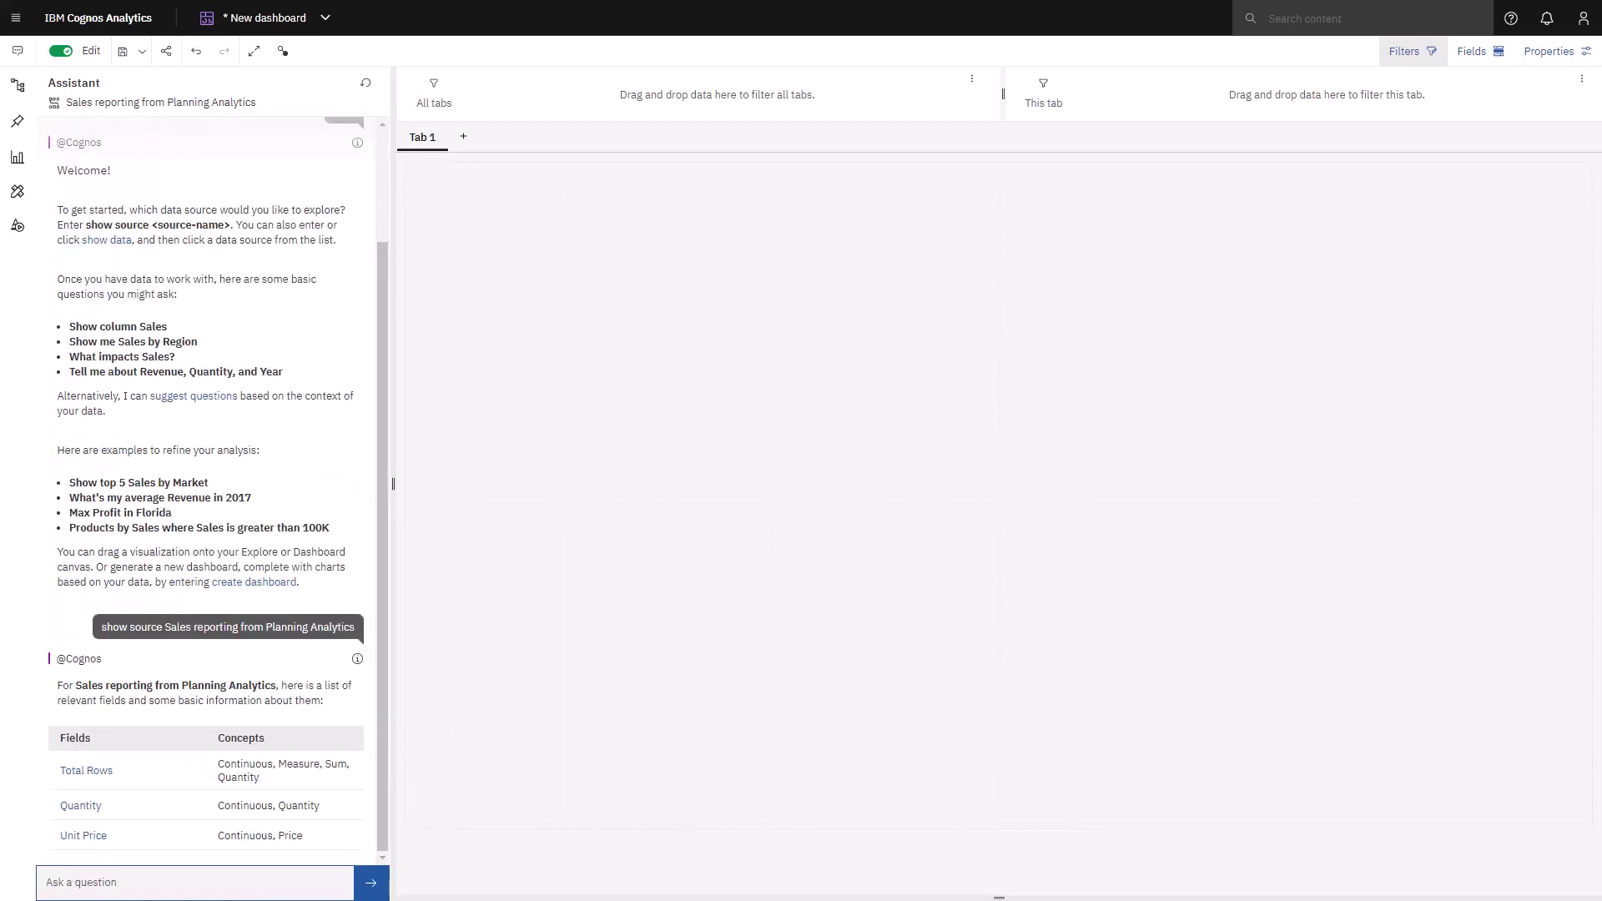
pyautogui.write('show me quantity by region')
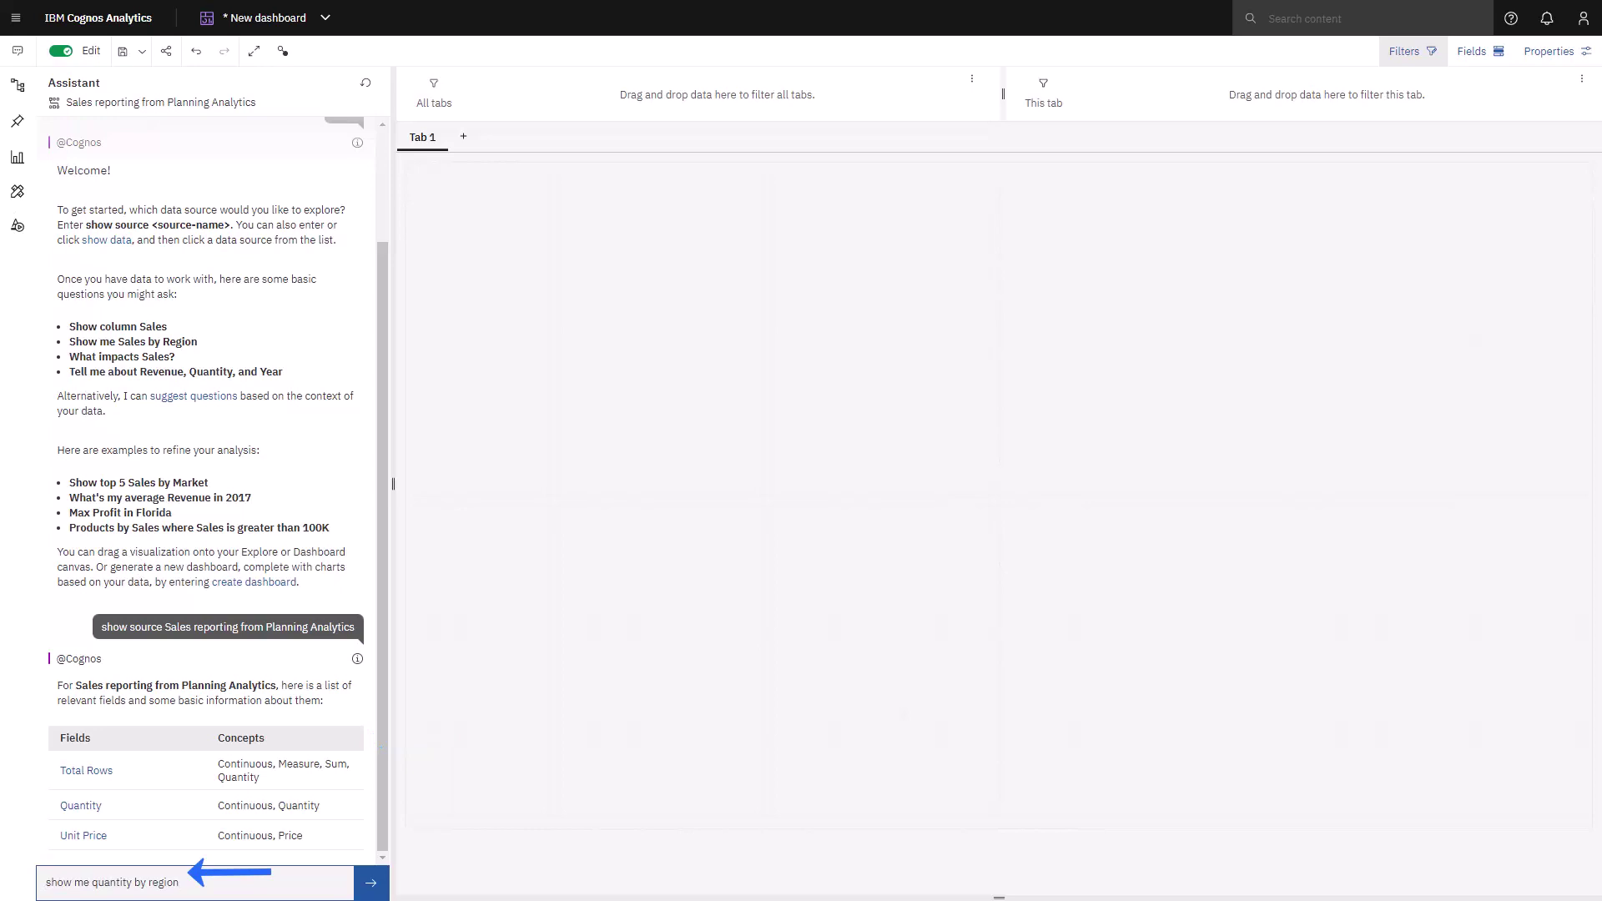
pyautogui.press('Return')
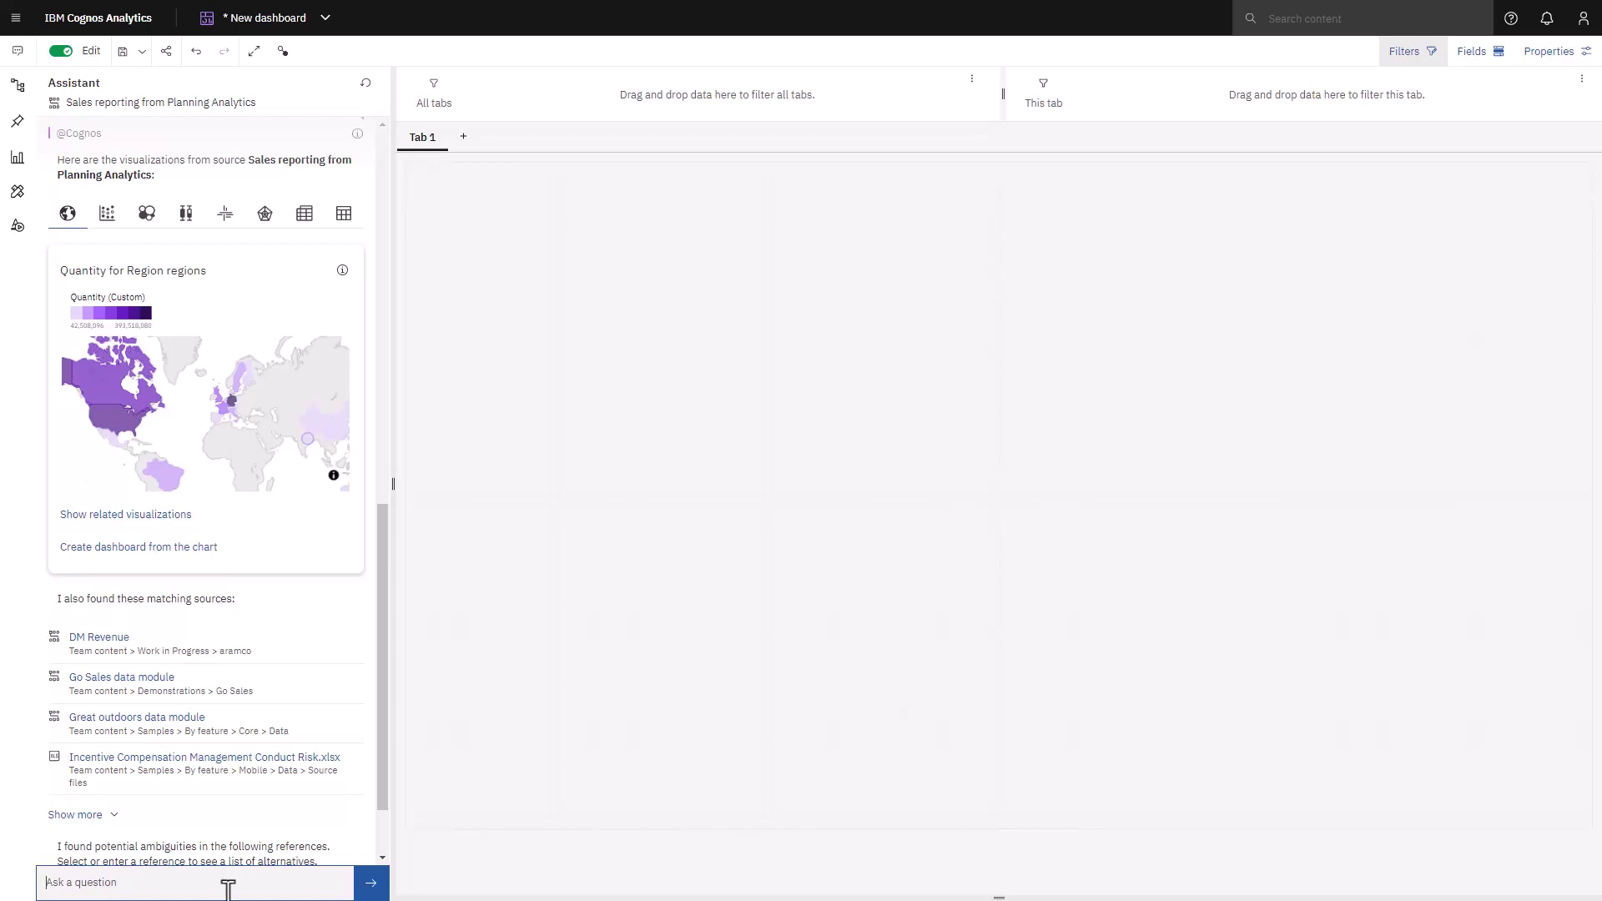
# Ask 'what drives quantity', pick Staff Name, and place the Quantity by Staff Name chart on Tab 1
pyautogui.write('what drives quantity')
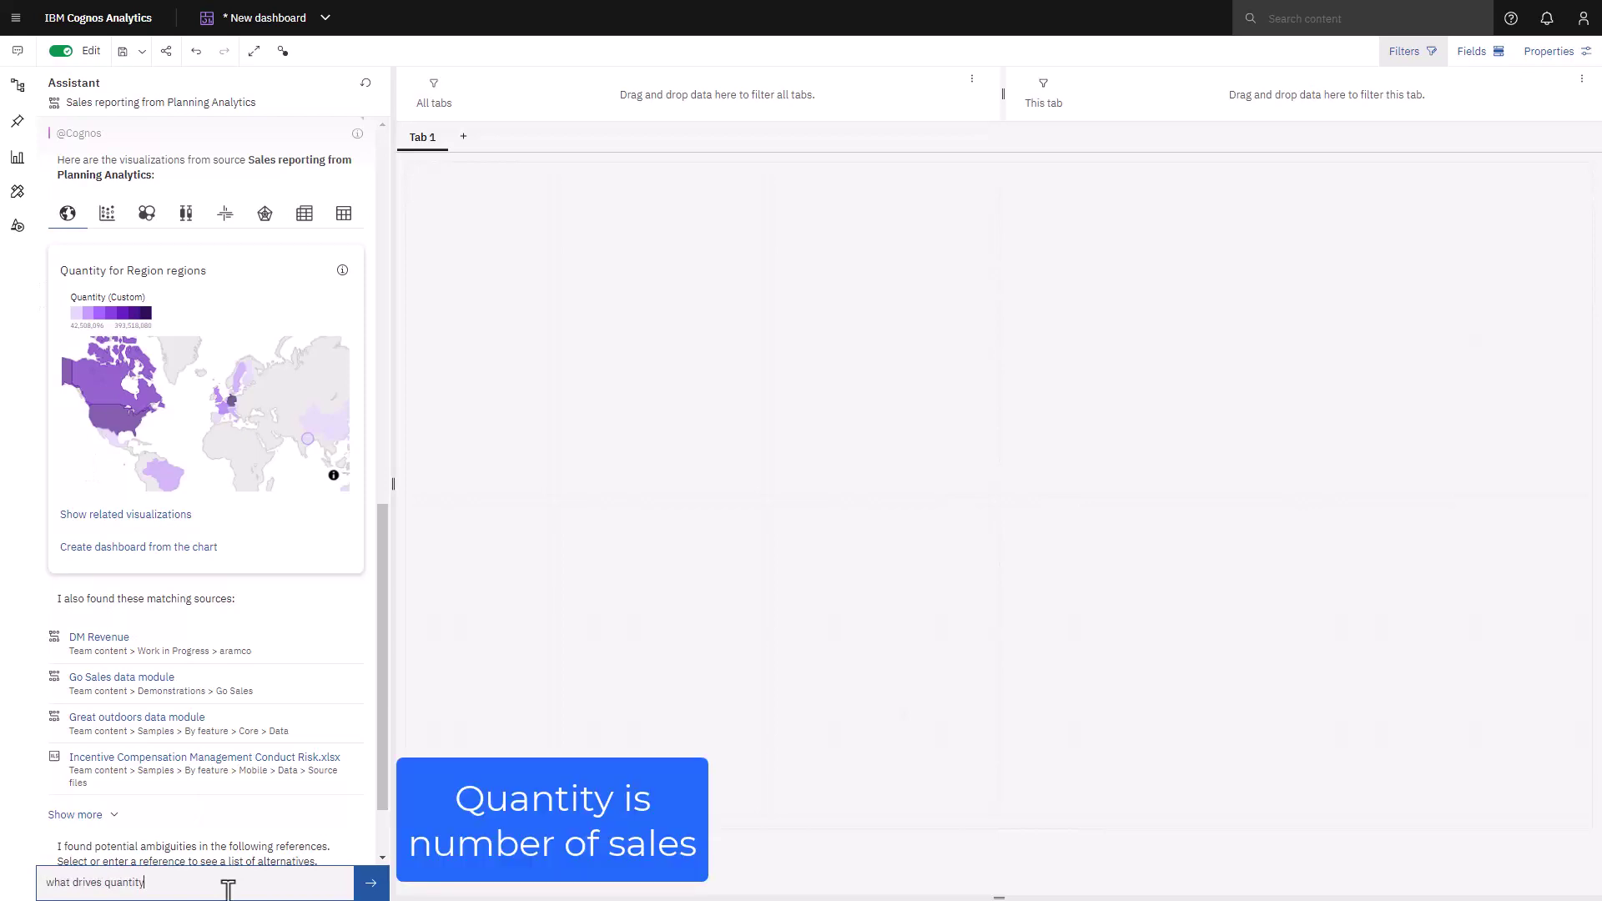
pyautogui.press('Return')
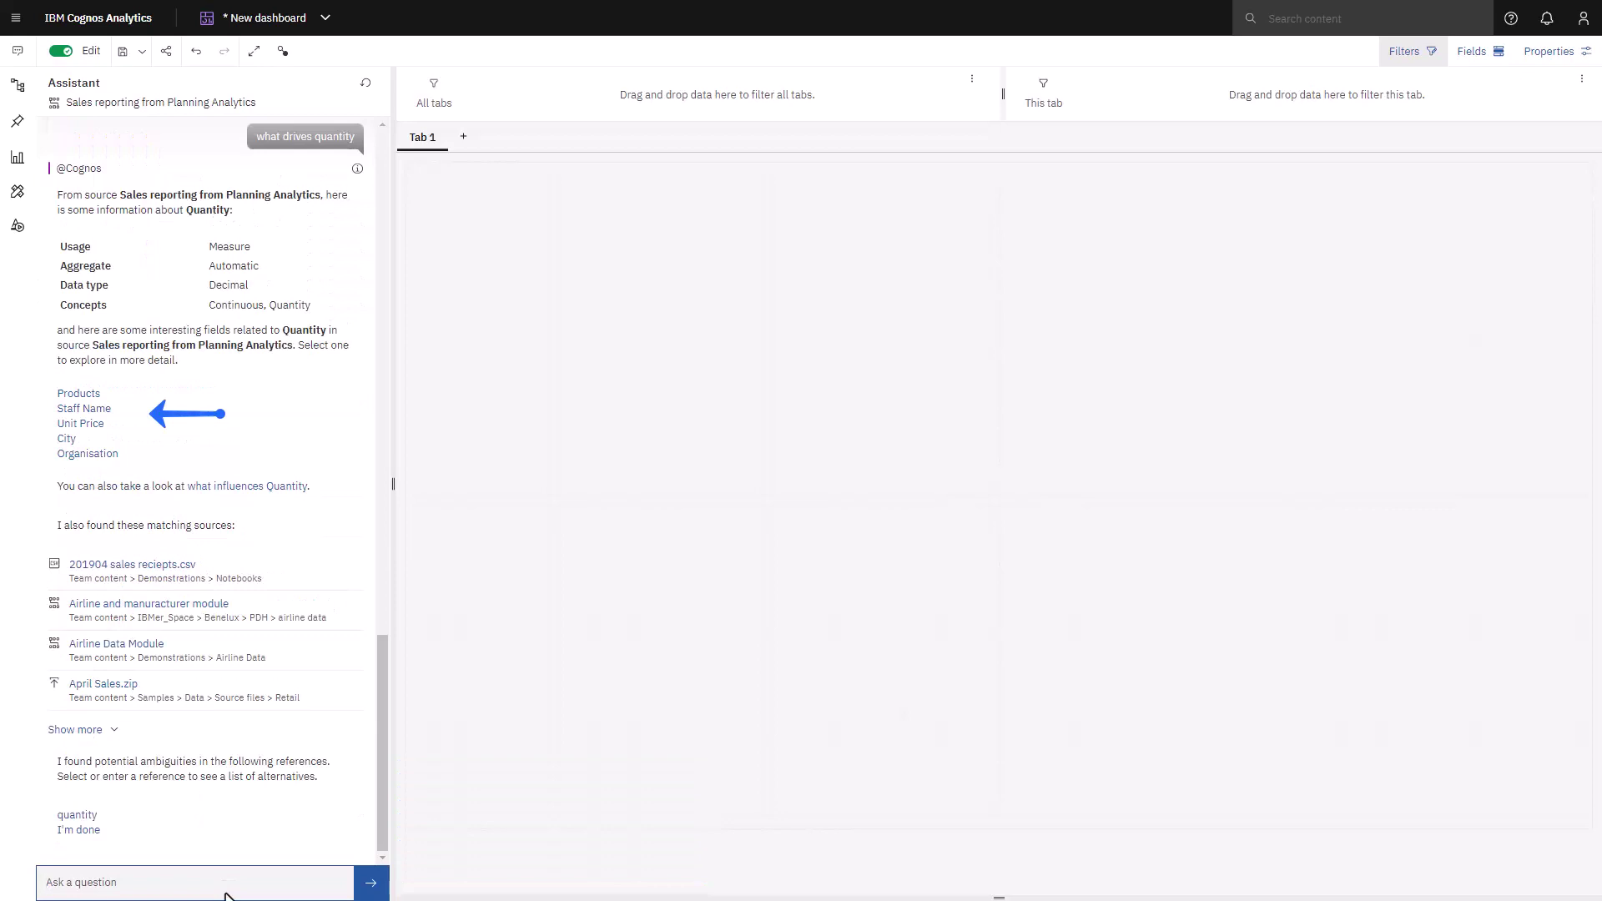
pyautogui.click(92, 410)
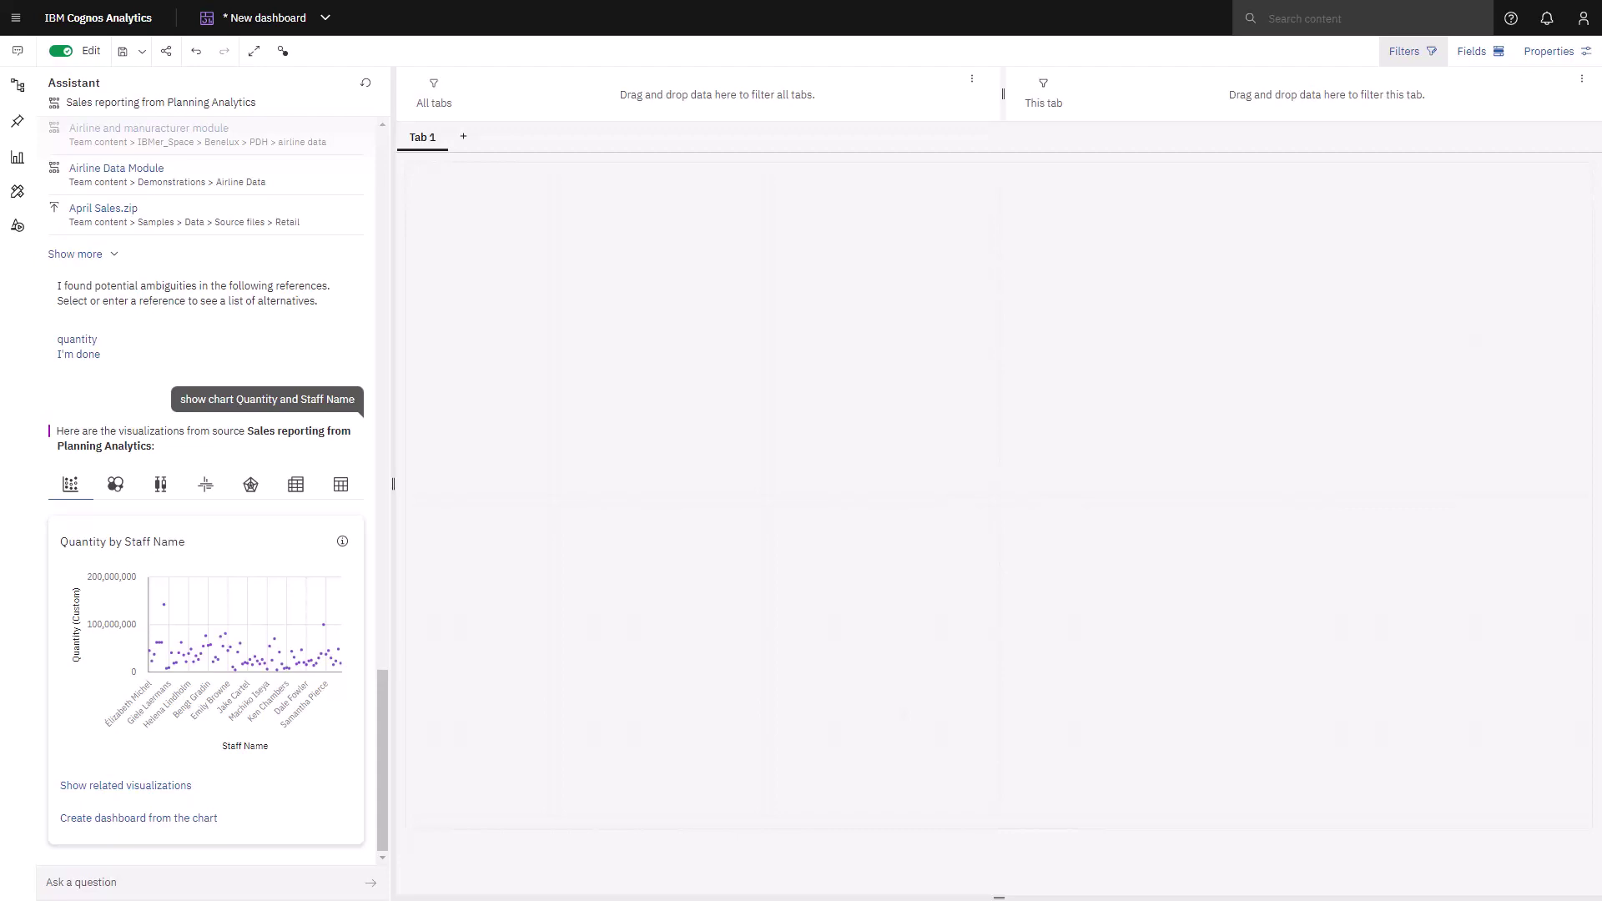
pyautogui.moveTo(436, 167); pyautogui.dragTo(490, 178)
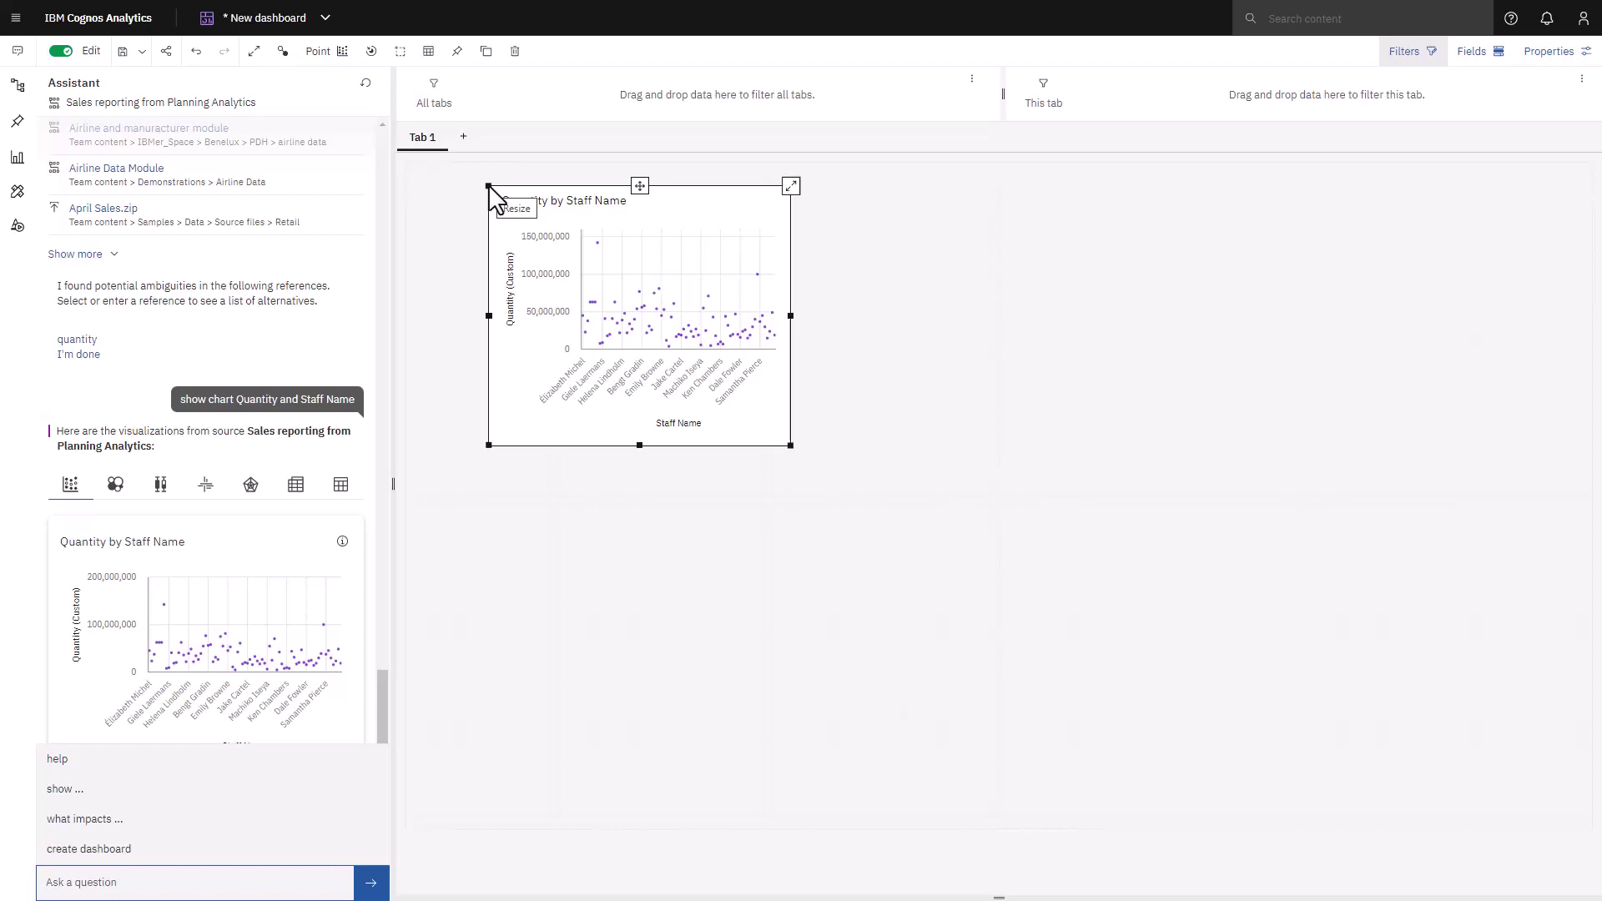
# Ask 'tell me about quantity, Product Line, region' and place the resulting heat map beside the staff chart
pyautogui.write('tell me about quan')
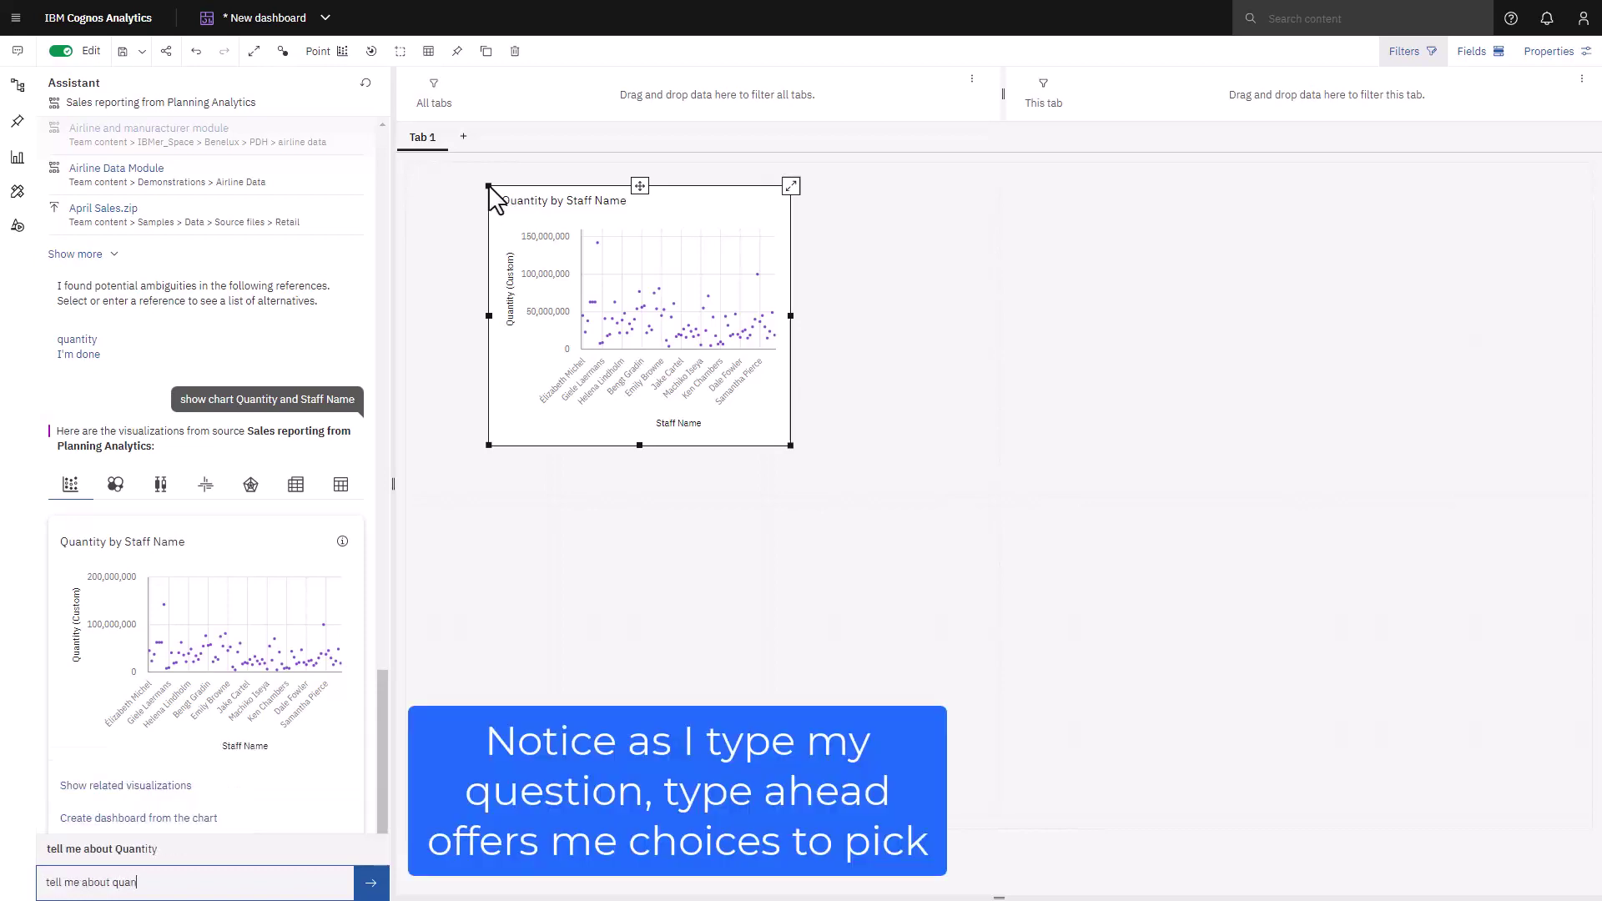
pyautogui.write('tity, ')
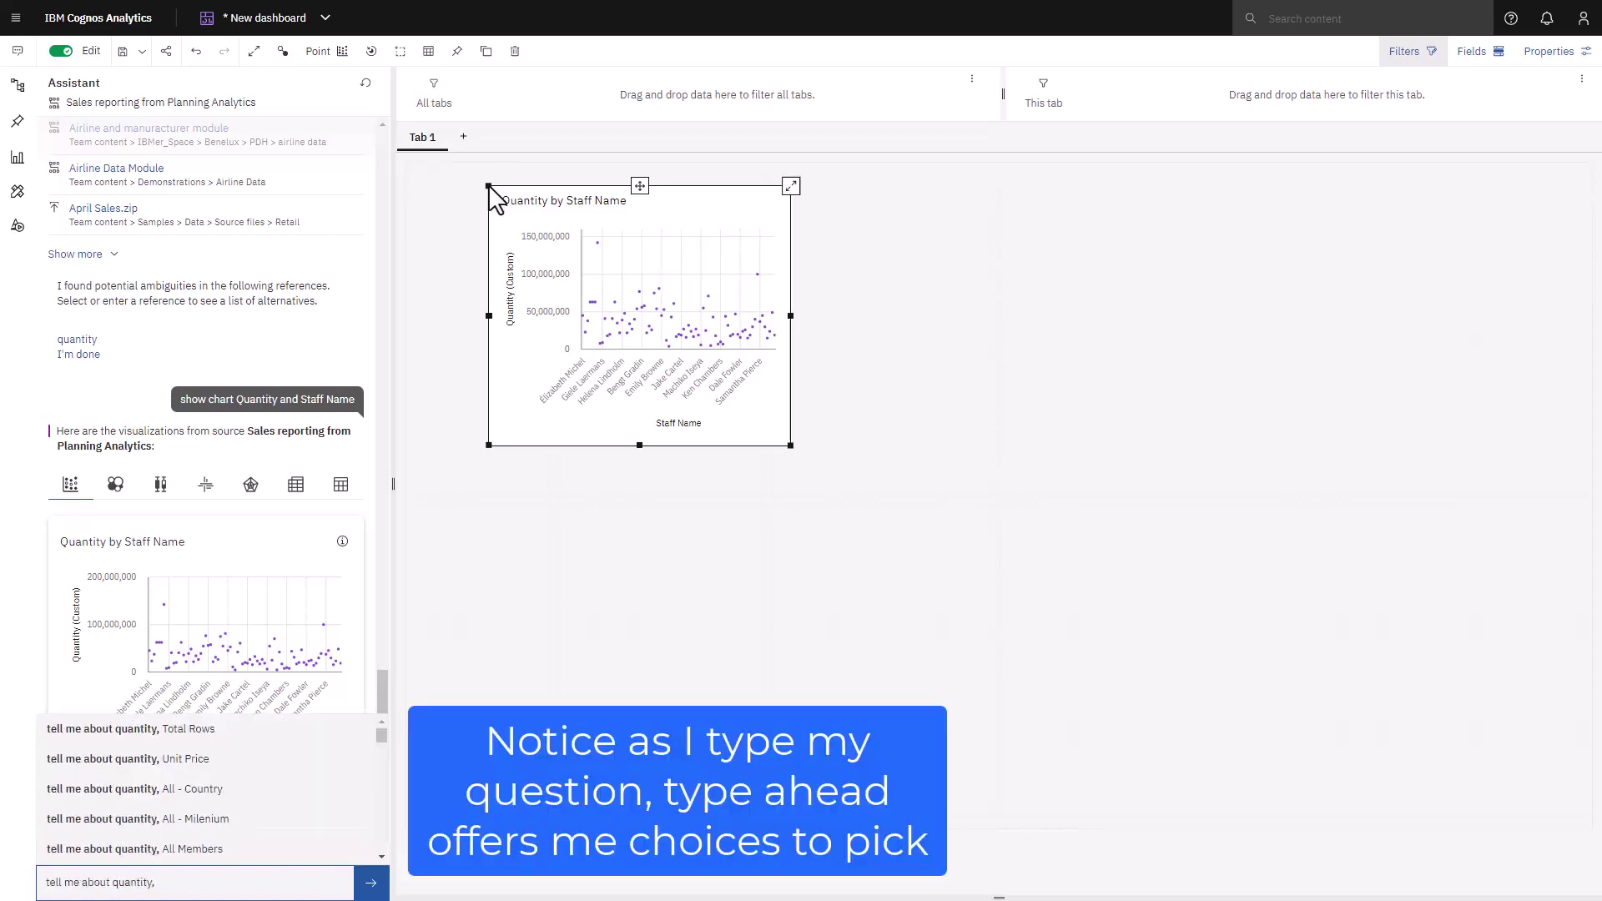
pyautogui.write('product')
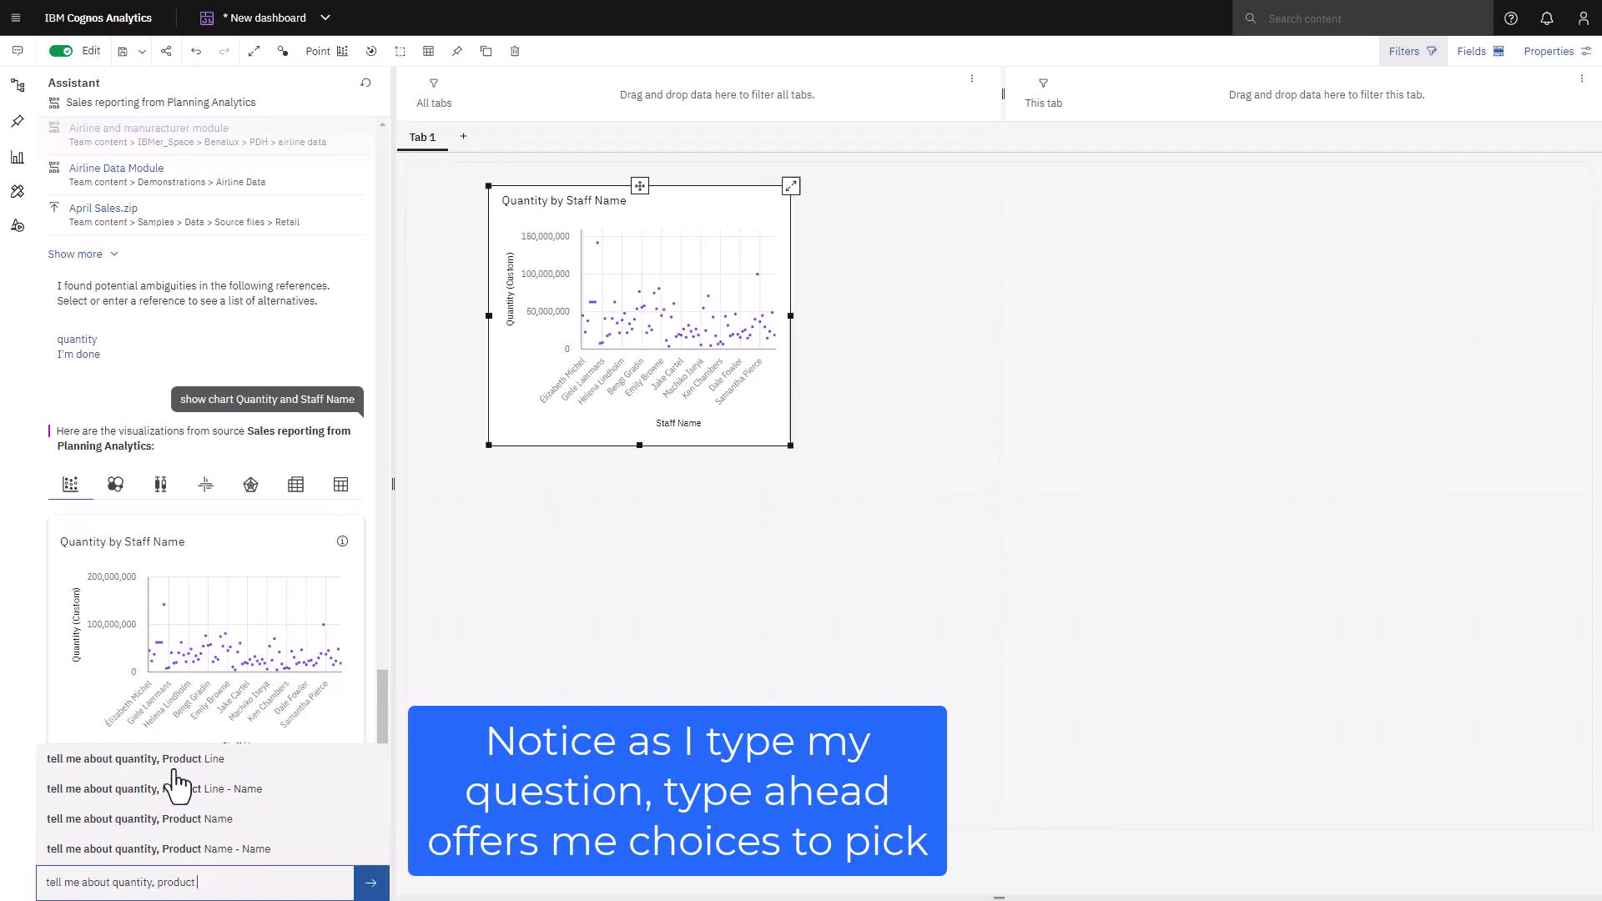
pyautogui.click(176, 770)
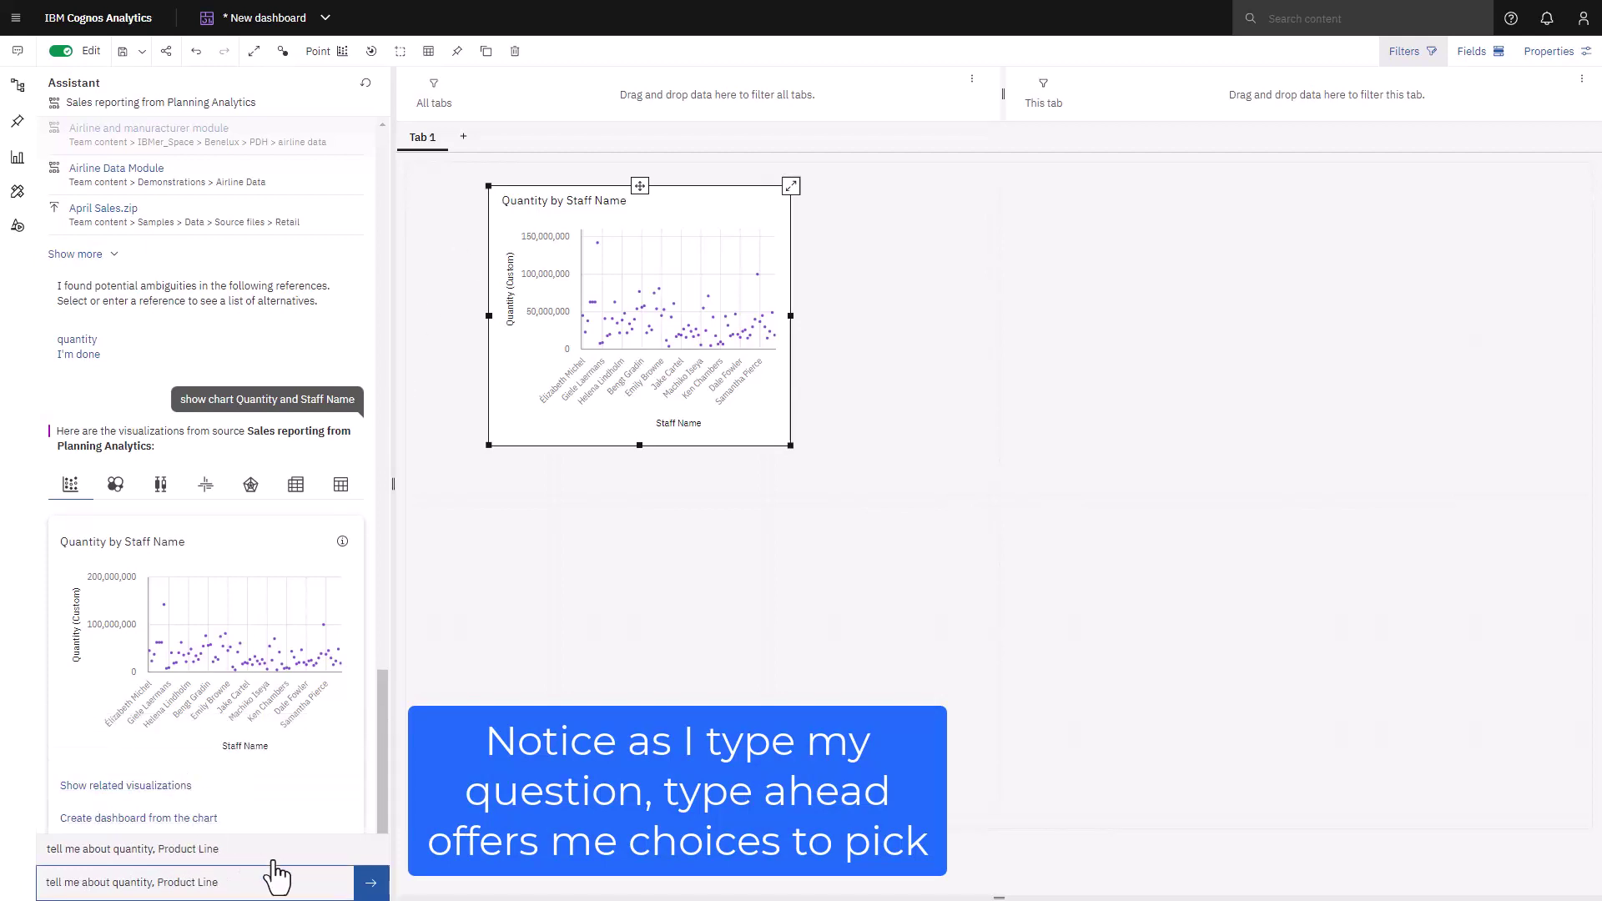
pyautogui.write(', reg')
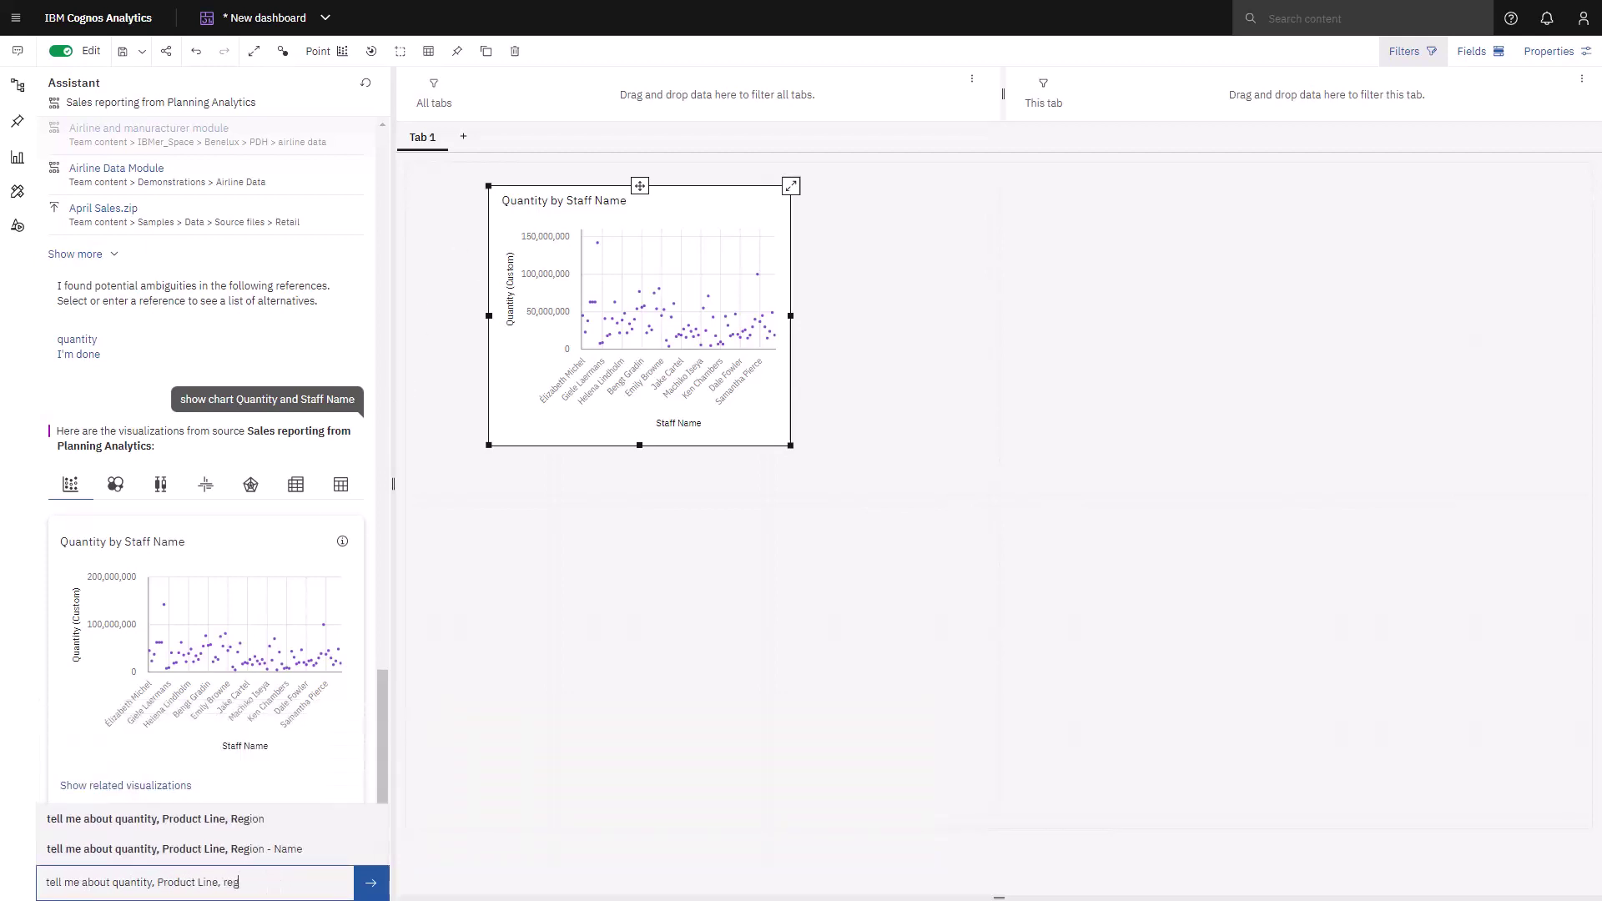
pyautogui.write('ion')
pyautogui.press('Return')
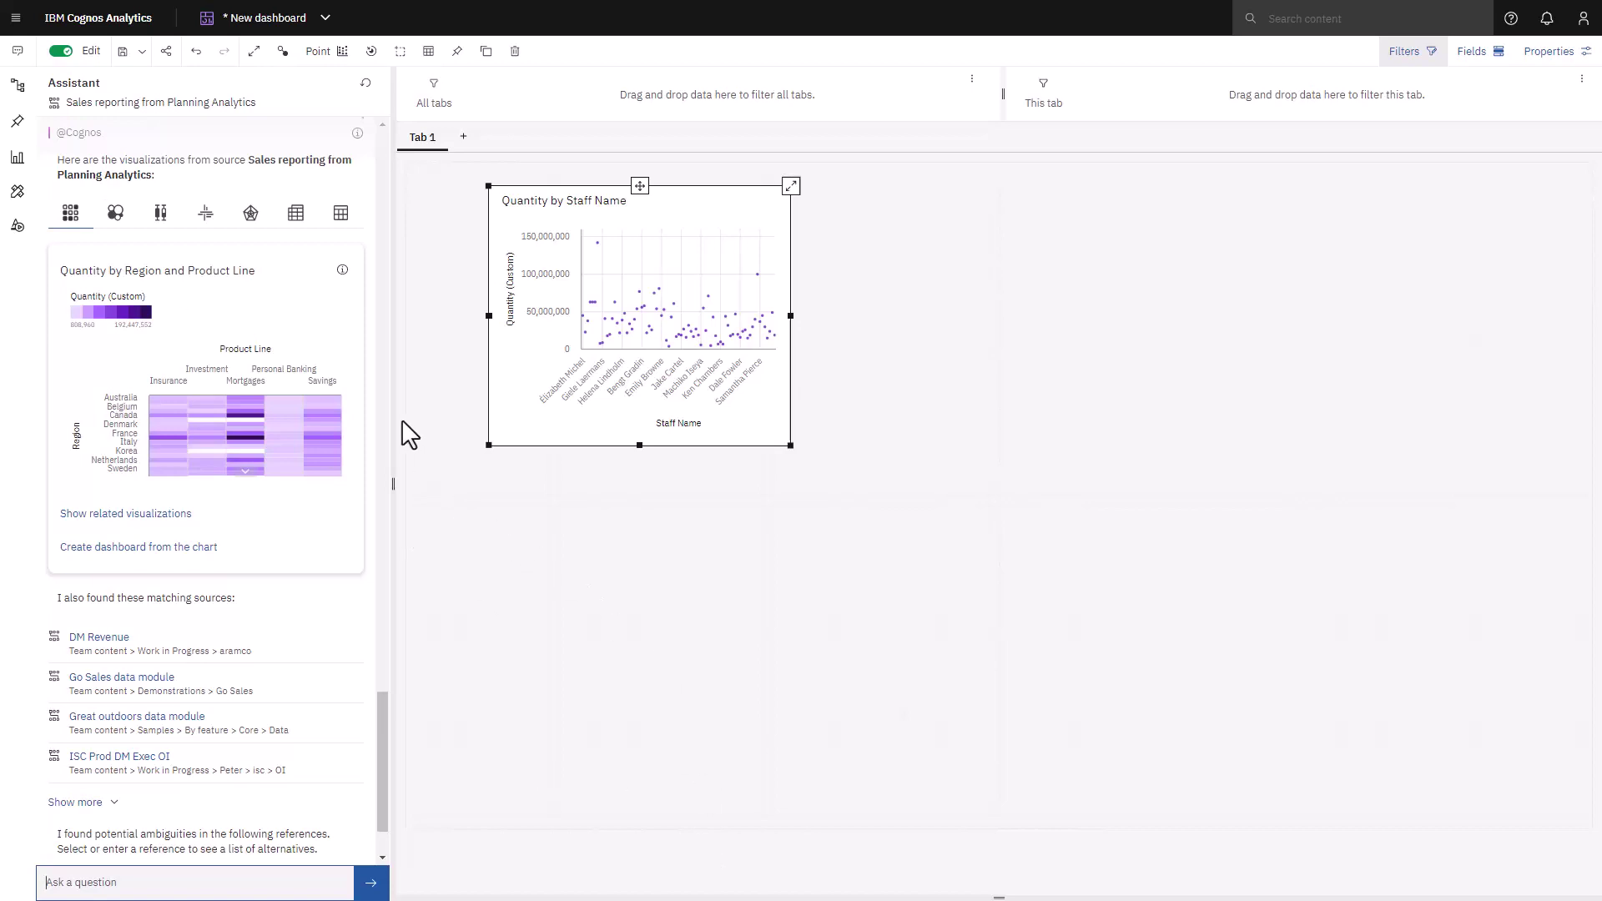
pyautogui.moveTo(209, 296); pyautogui.dragTo(1047, 194)
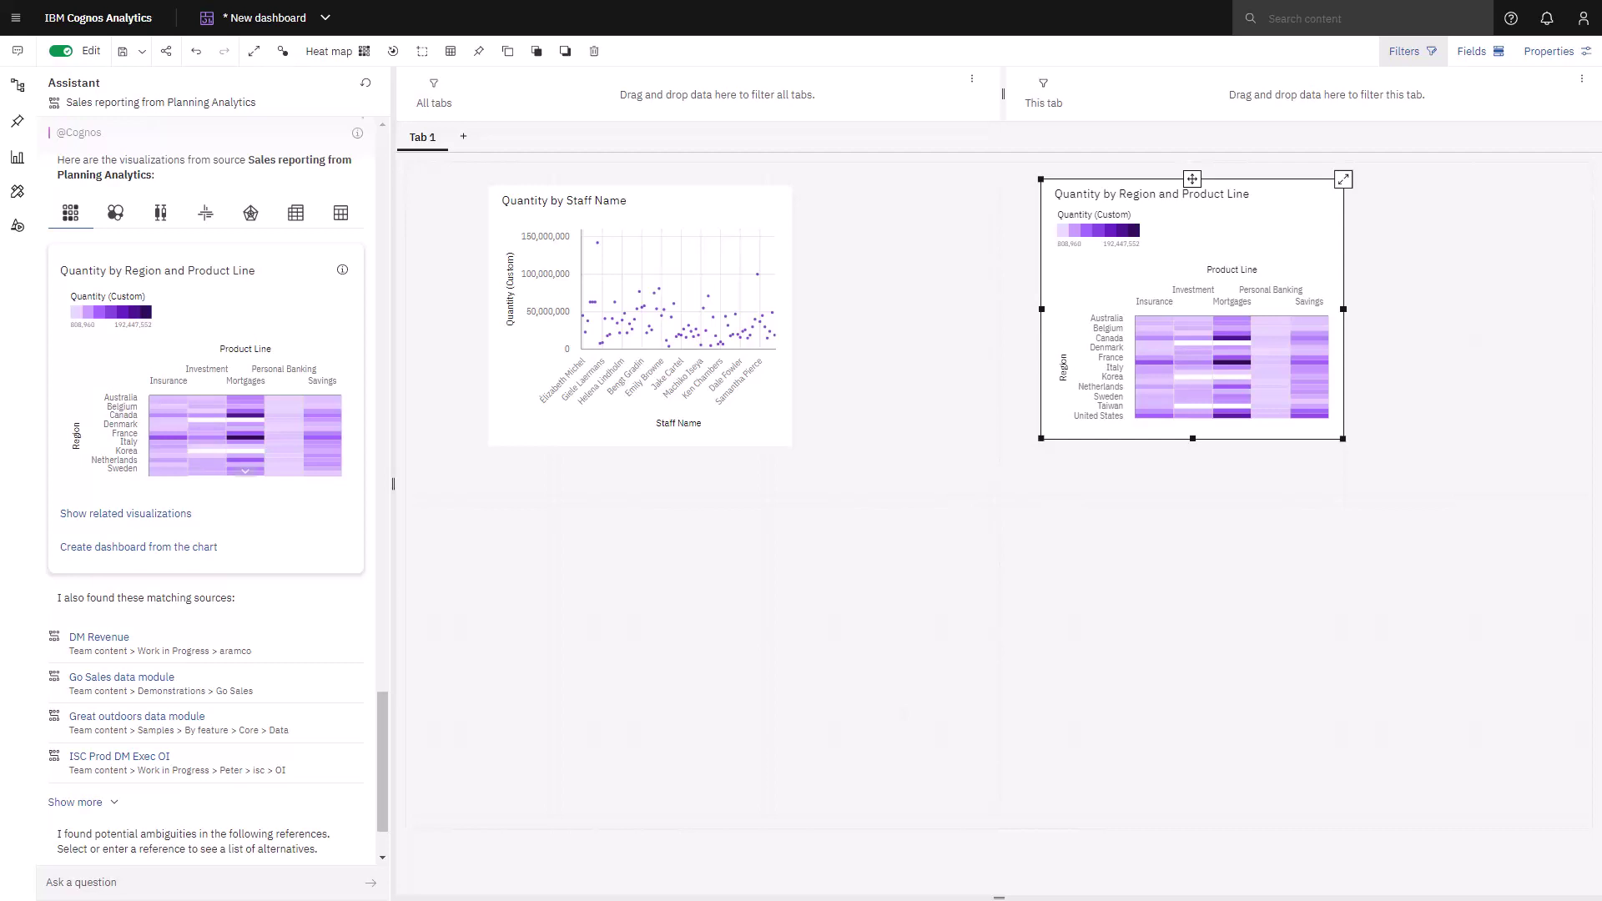
# Filter the dashboard to the Insurance column of the heat map, then deselect the widget
pyautogui.click(1147, 305)
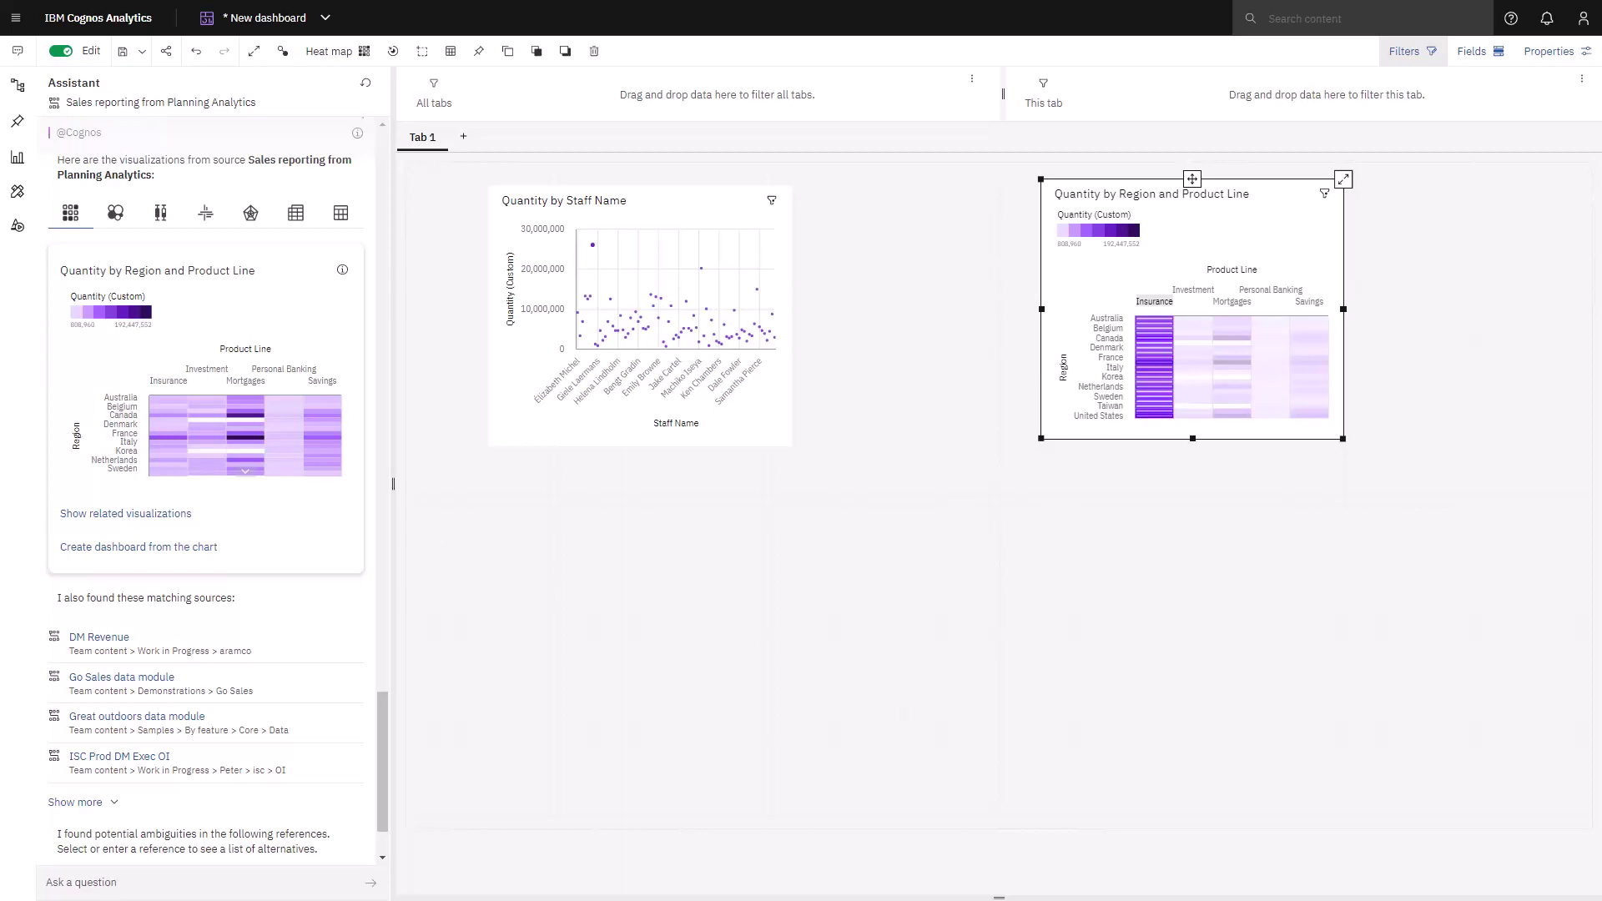
pyautogui.press('Escape')
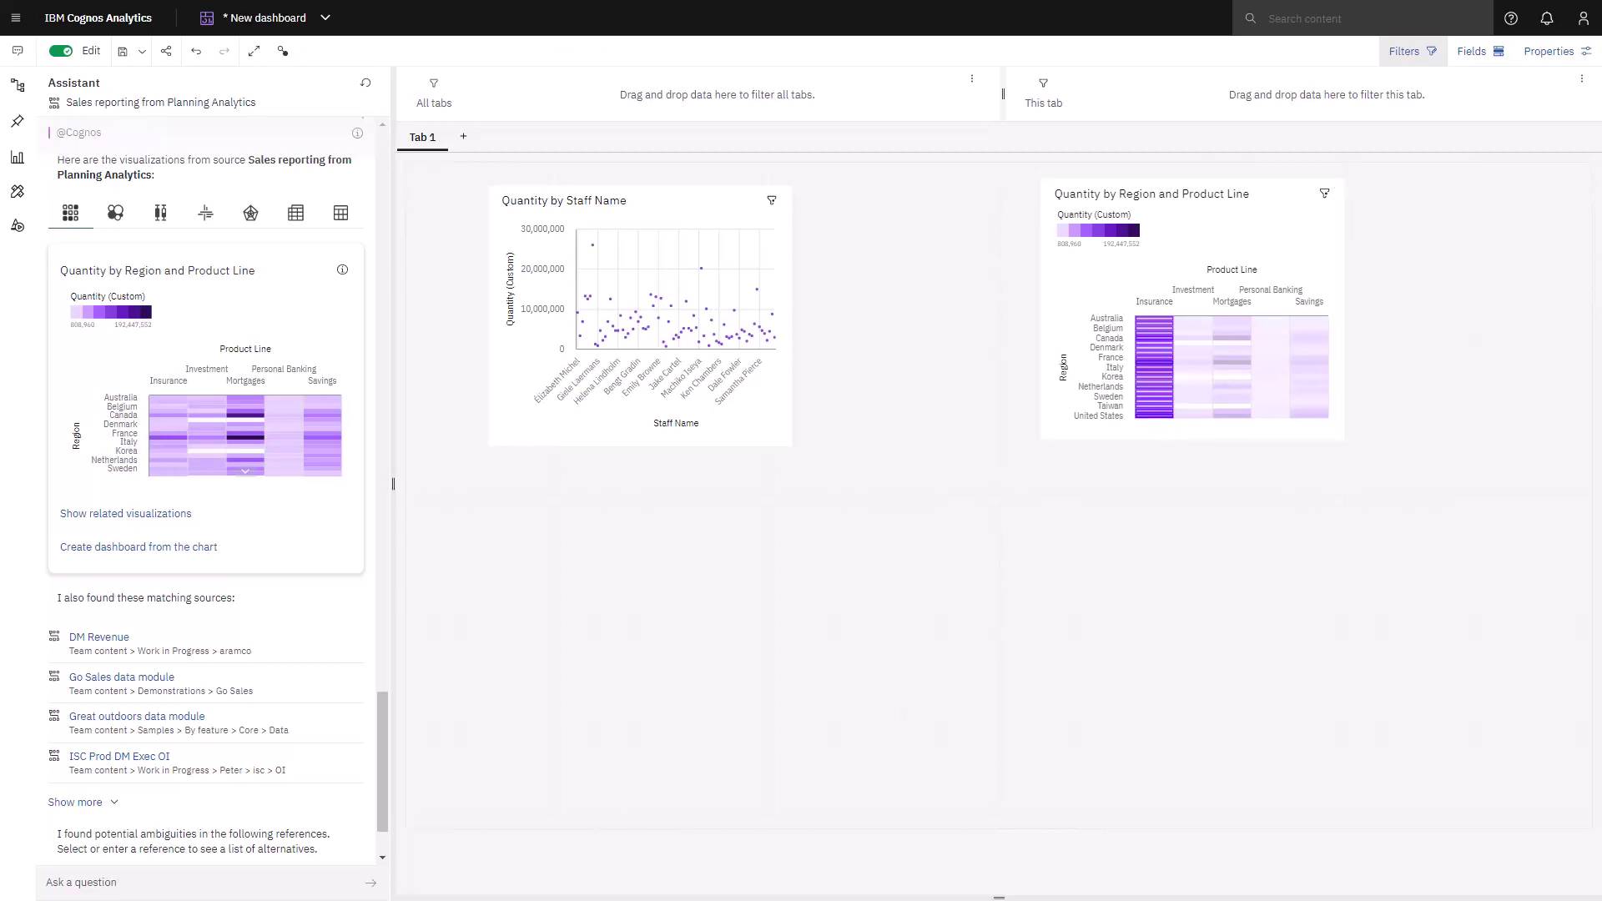
# Add a new dashboard tab and rename it 'Insurance'
pyautogui.click(464, 137)
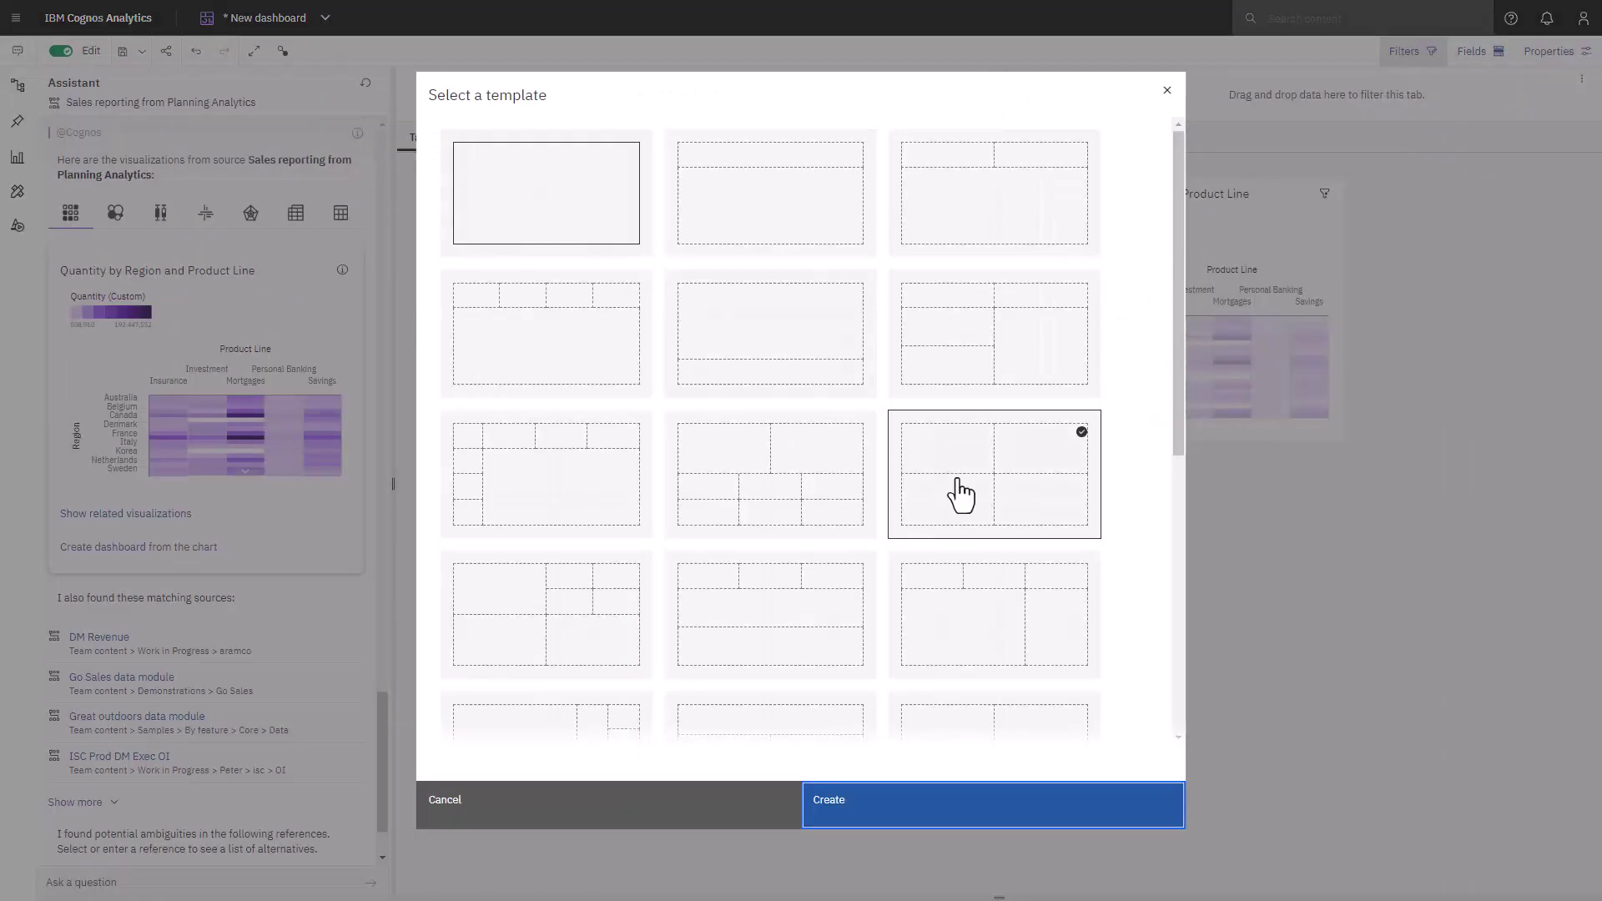
pyautogui.click(893, 814)
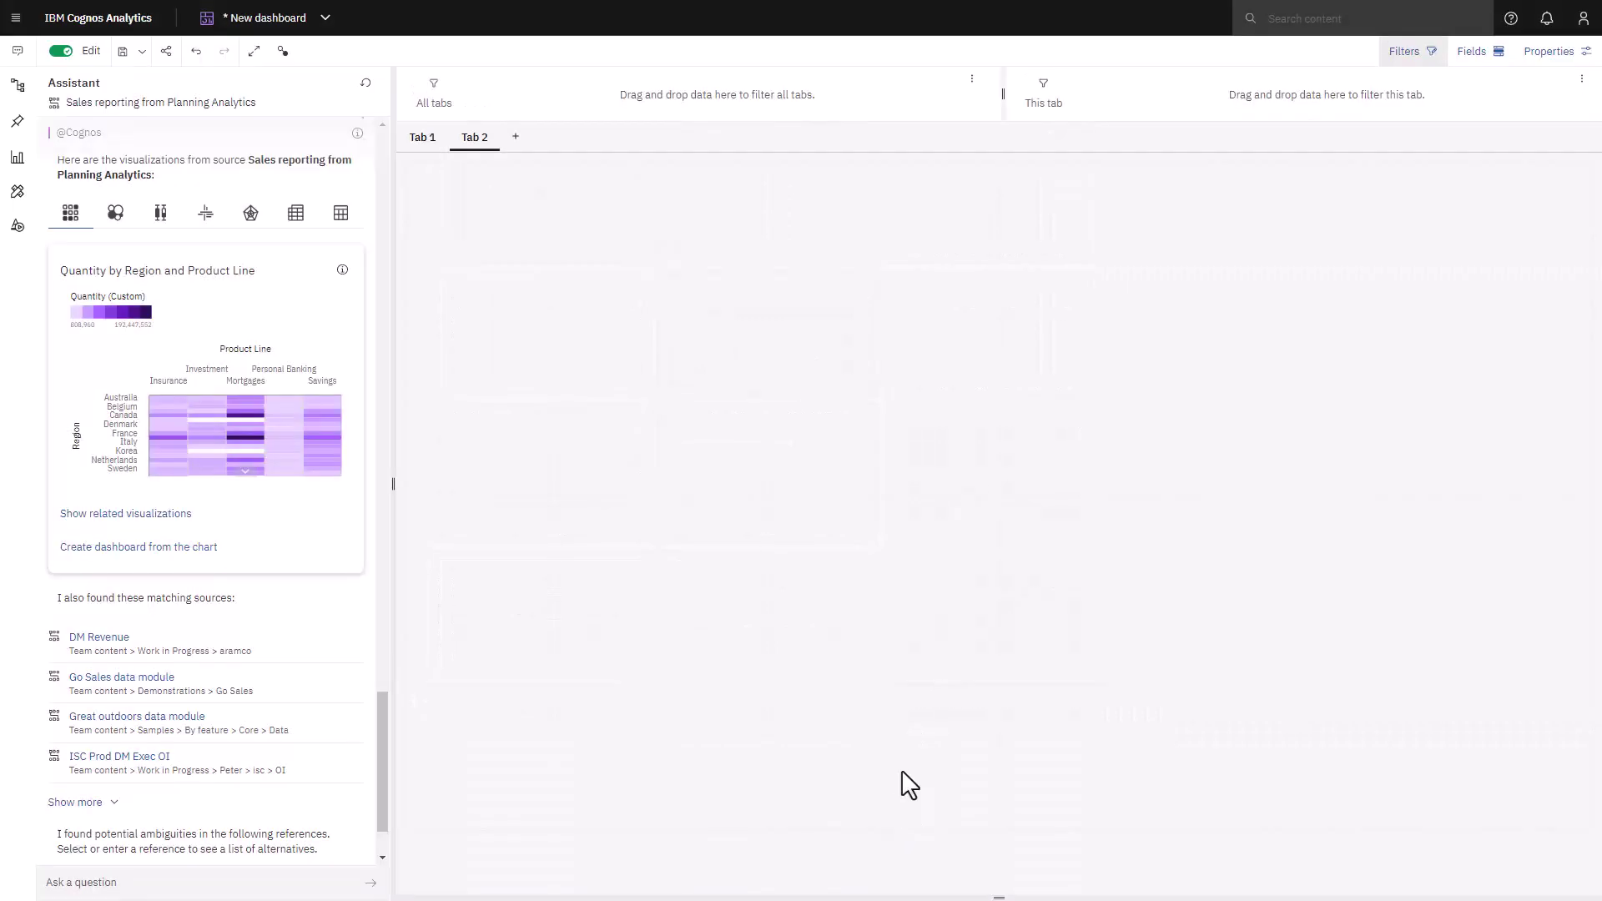
pyautogui.click(474, 144)
pyautogui.click(470, 169)
pyautogui.write('Insurance')
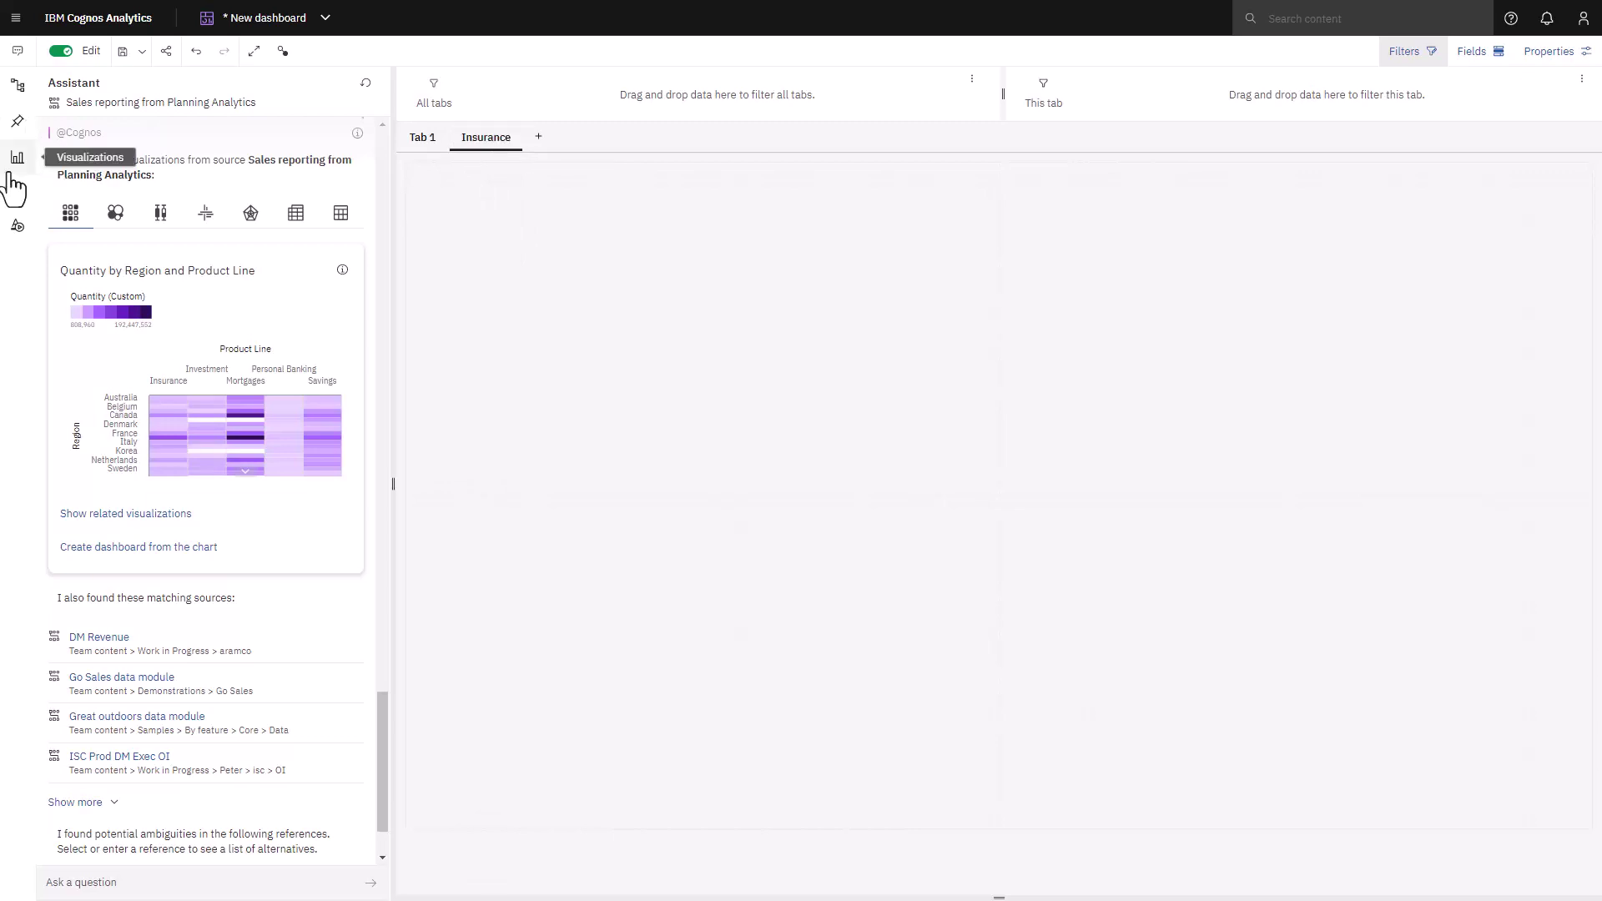
# Build a bar chart from Order Method and the Quantity measure on the Insurance tab
pyautogui.click(18, 86)
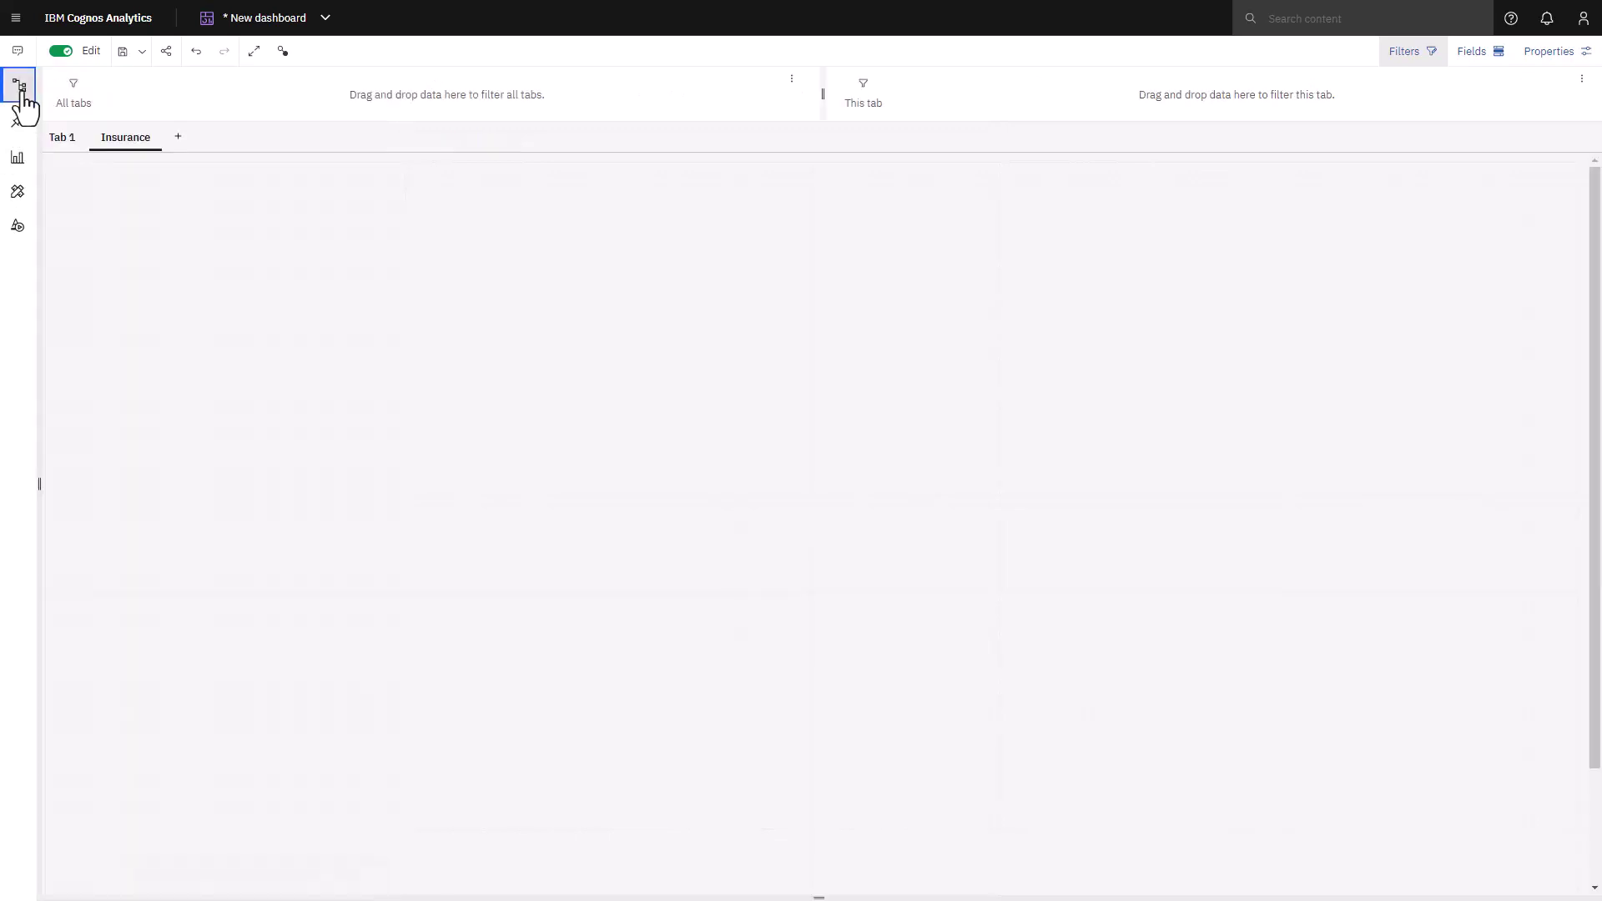
pyautogui.click(127, 344)
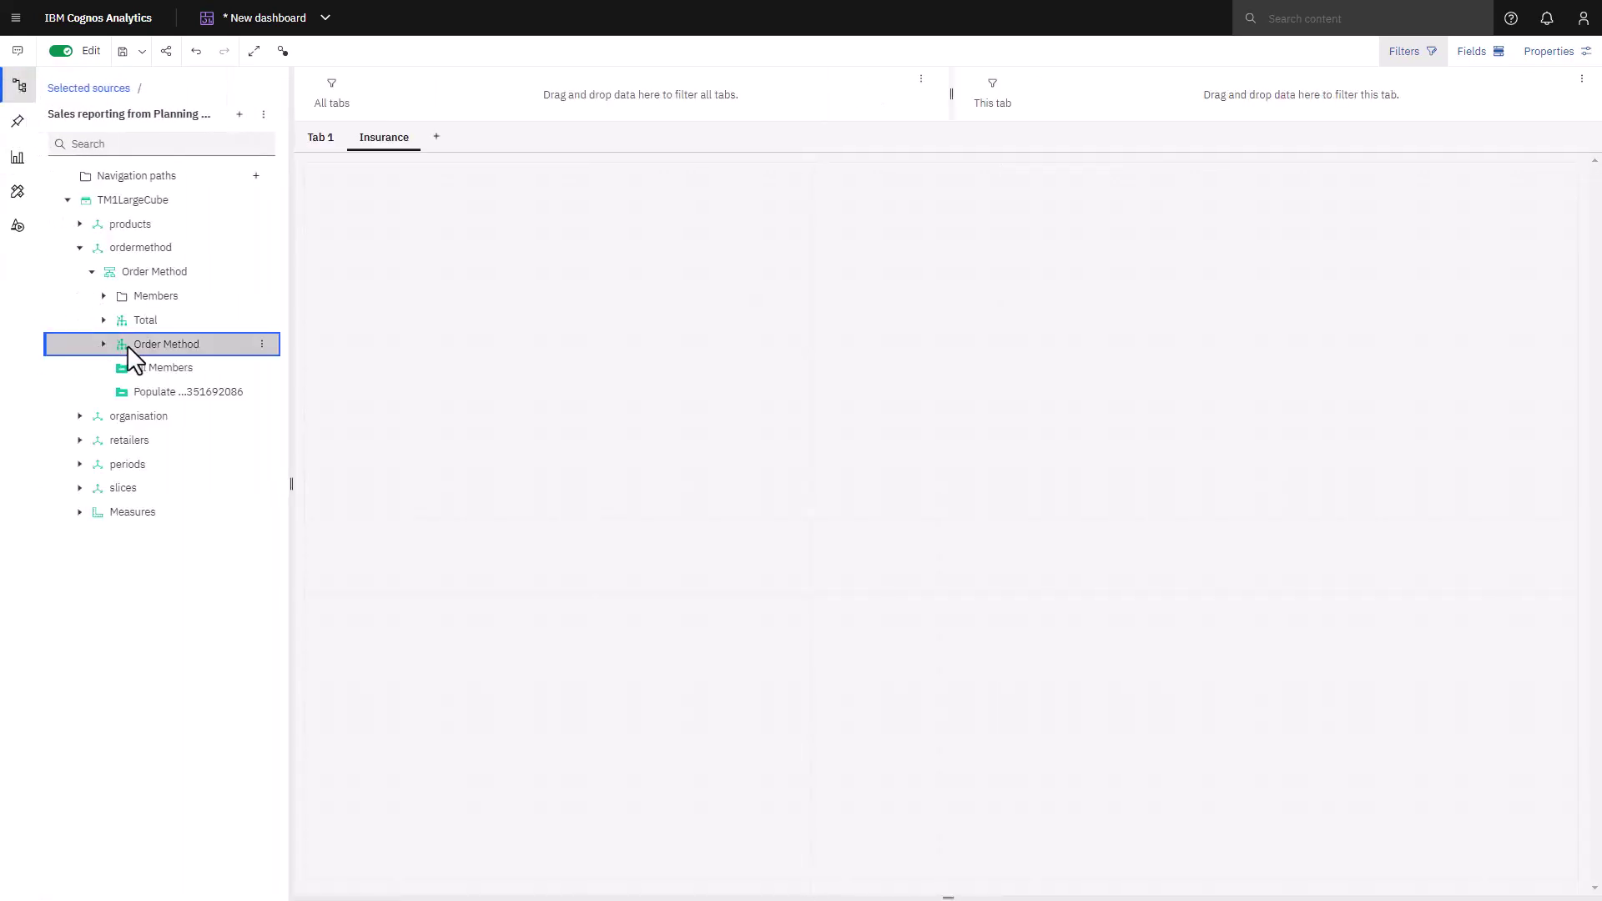
pyautogui.click(79, 513)
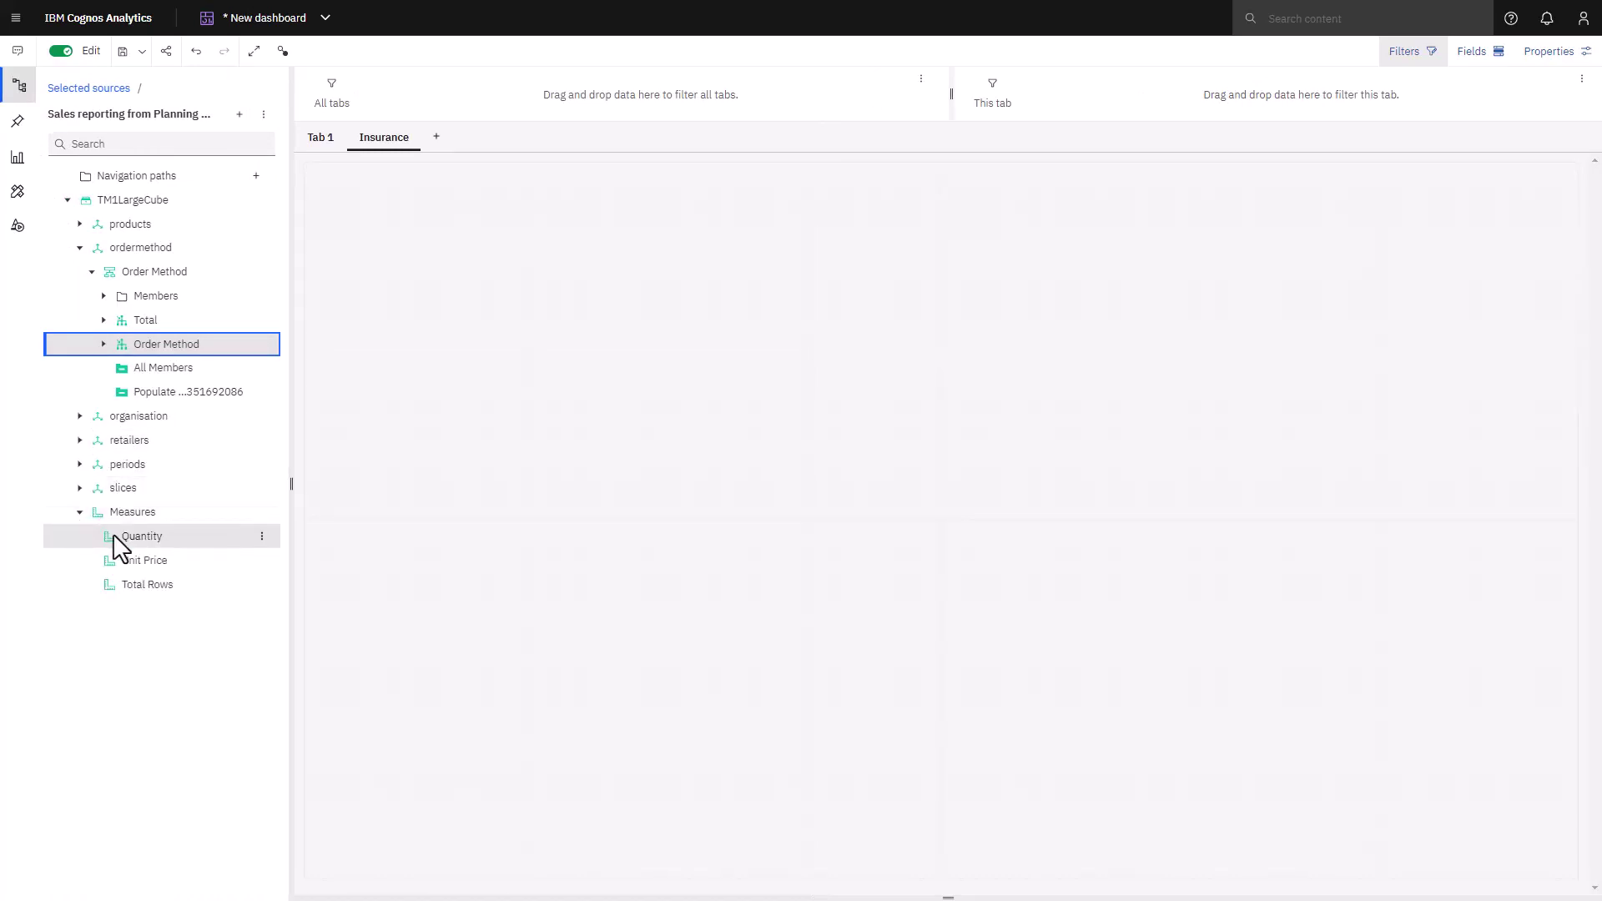
pyautogui.keyDown('ctrl'); pyautogui.click(118, 536); pyautogui.keyUp('ctrl')
pyautogui.moveTo(118, 536); pyautogui.dragTo(357, 211)
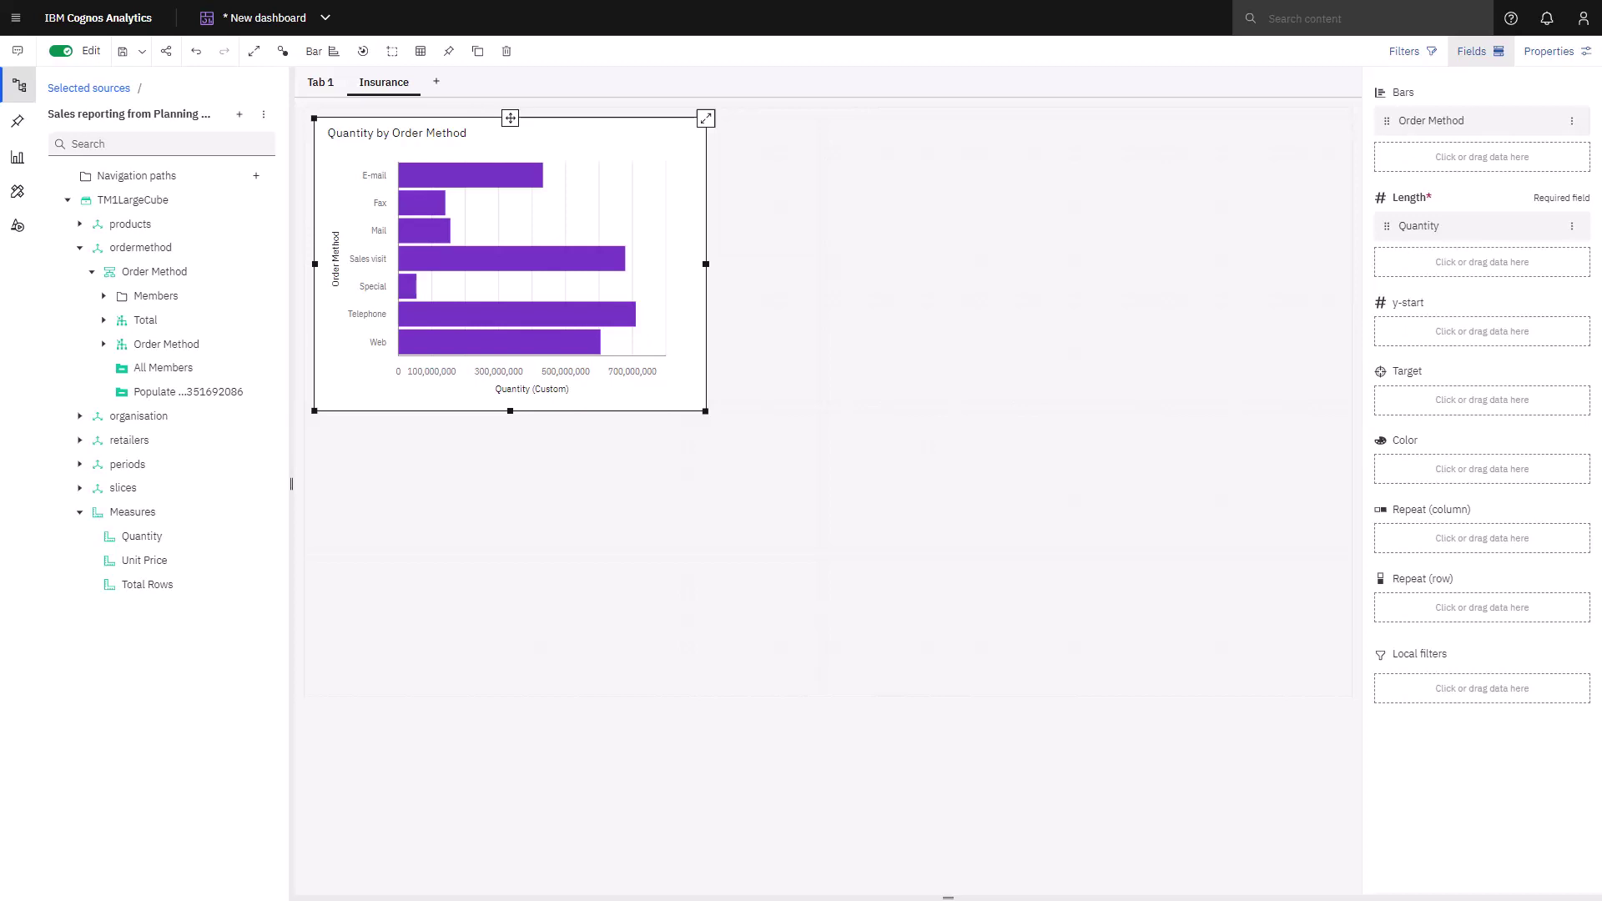
# Add the Insurance Product Line member as a local filter on the order-method chart
pyautogui.click(79, 224)
pyautogui.click(103, 344)
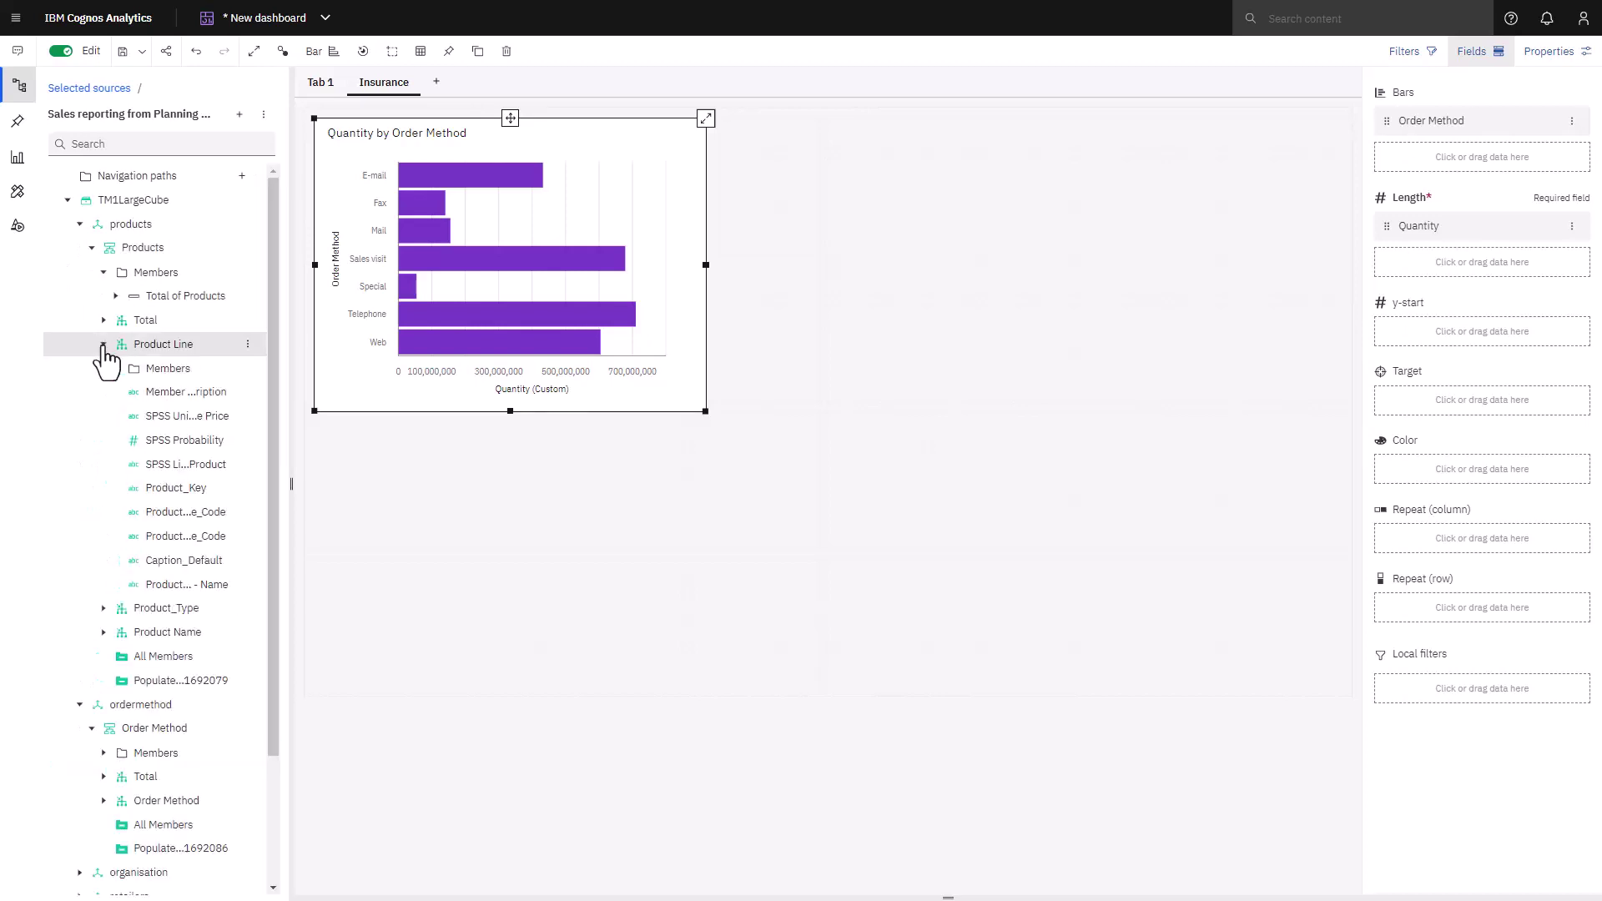
pyautogui.click(116, 368)
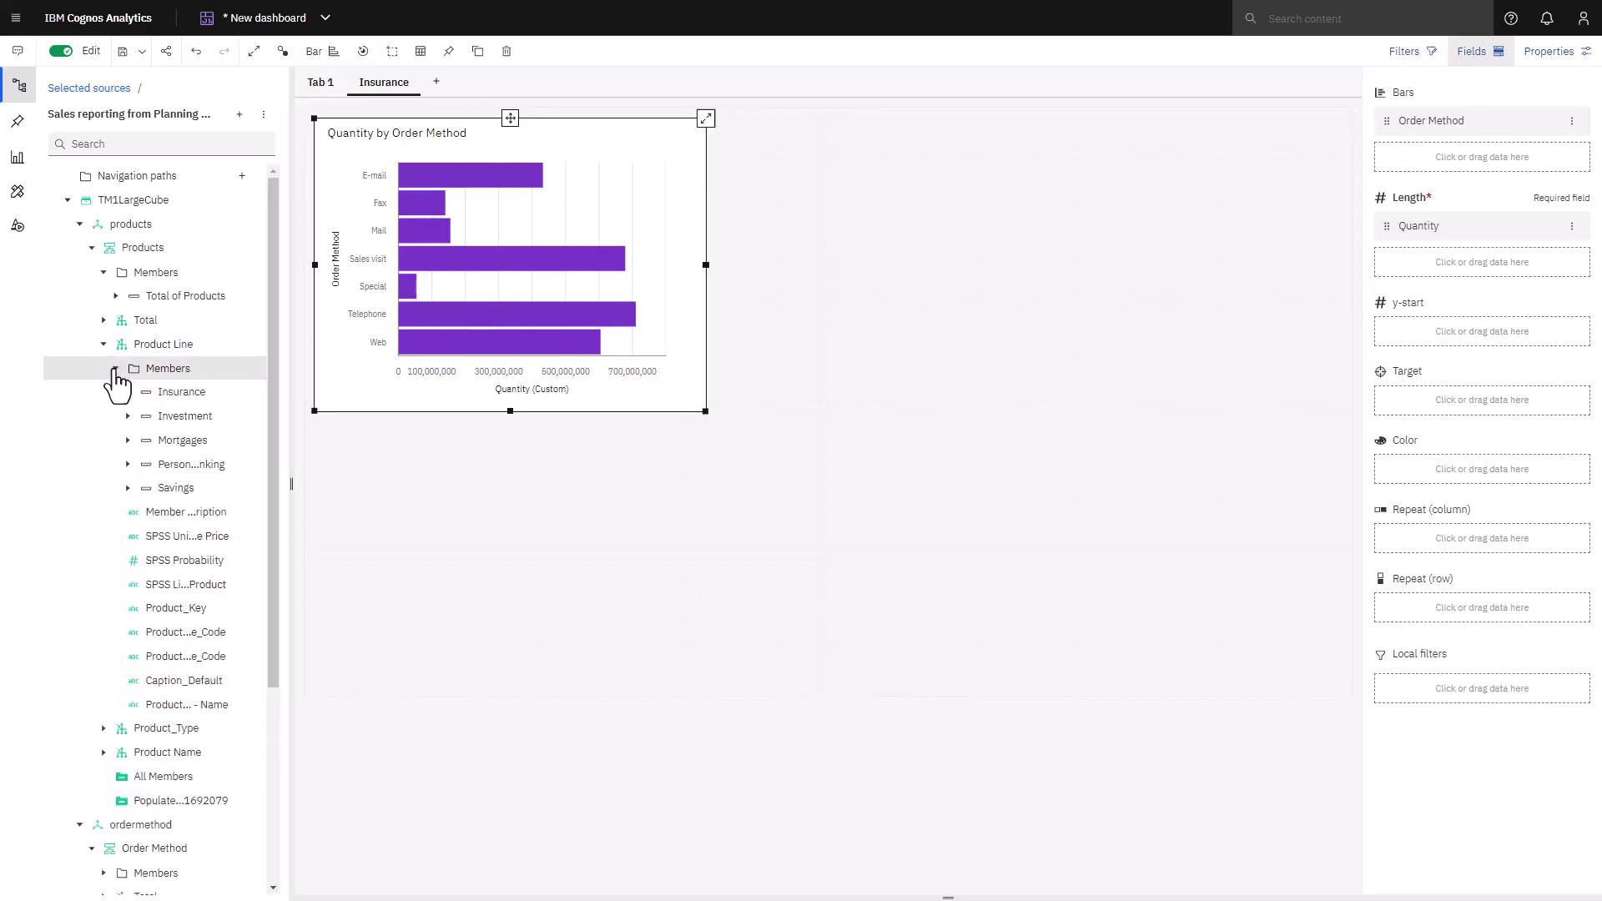
pyautogui.moveTo(171, 393); pyautogui.dragTo(1385, 673)
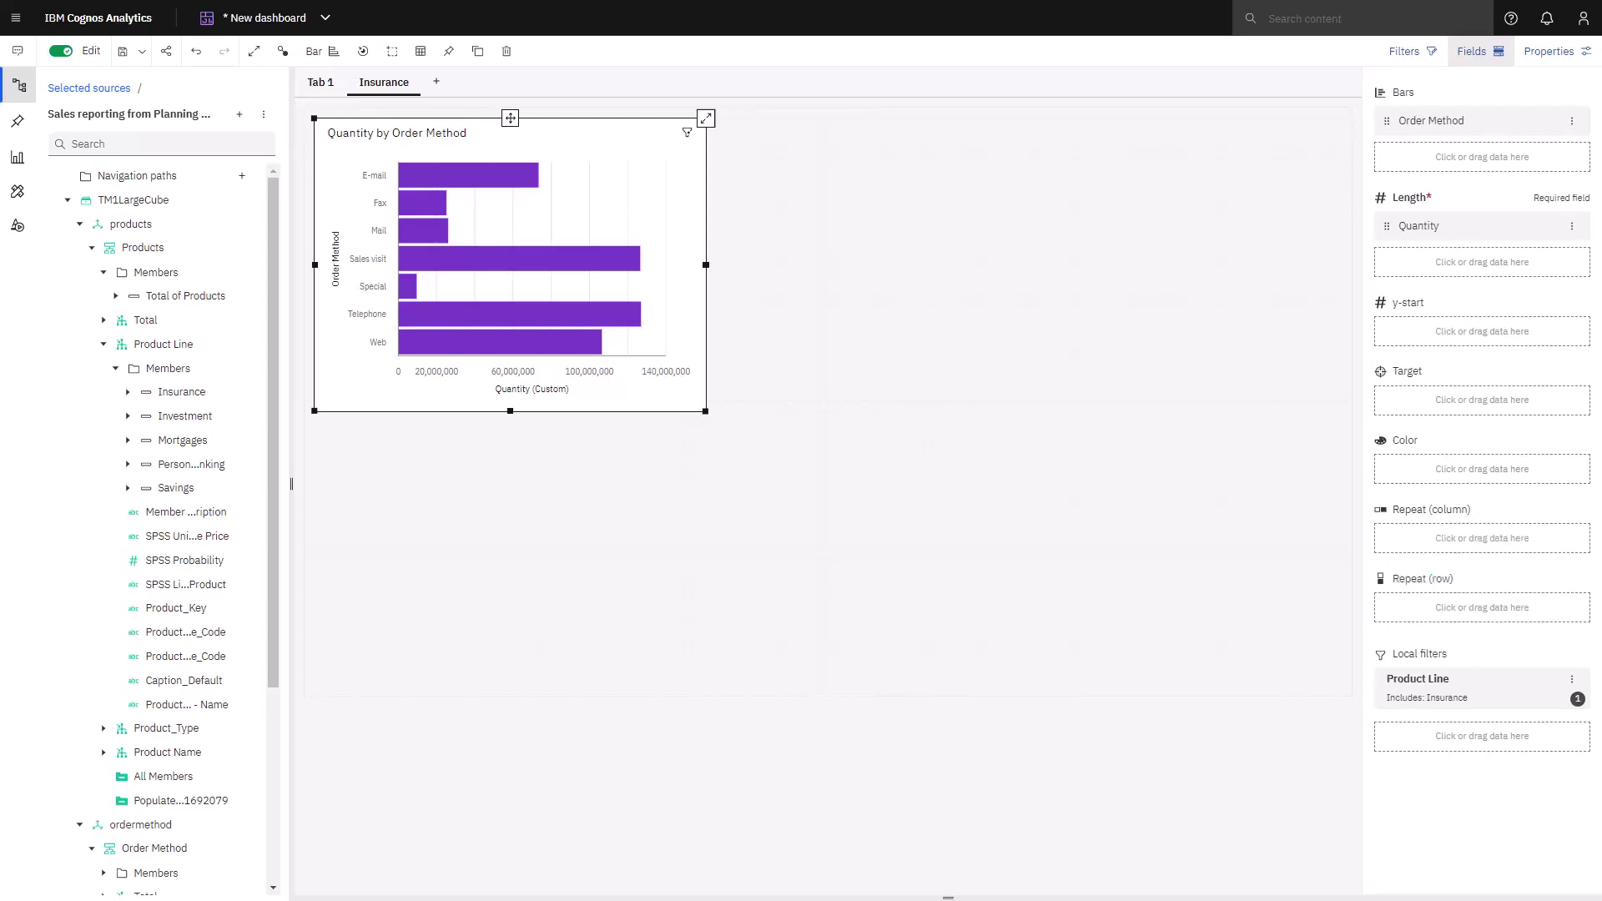
# Sort the order-method bars by Quantity in descending order
pyautogui.click(1570, 227)
pyautogui.moveTo(1531, 250)
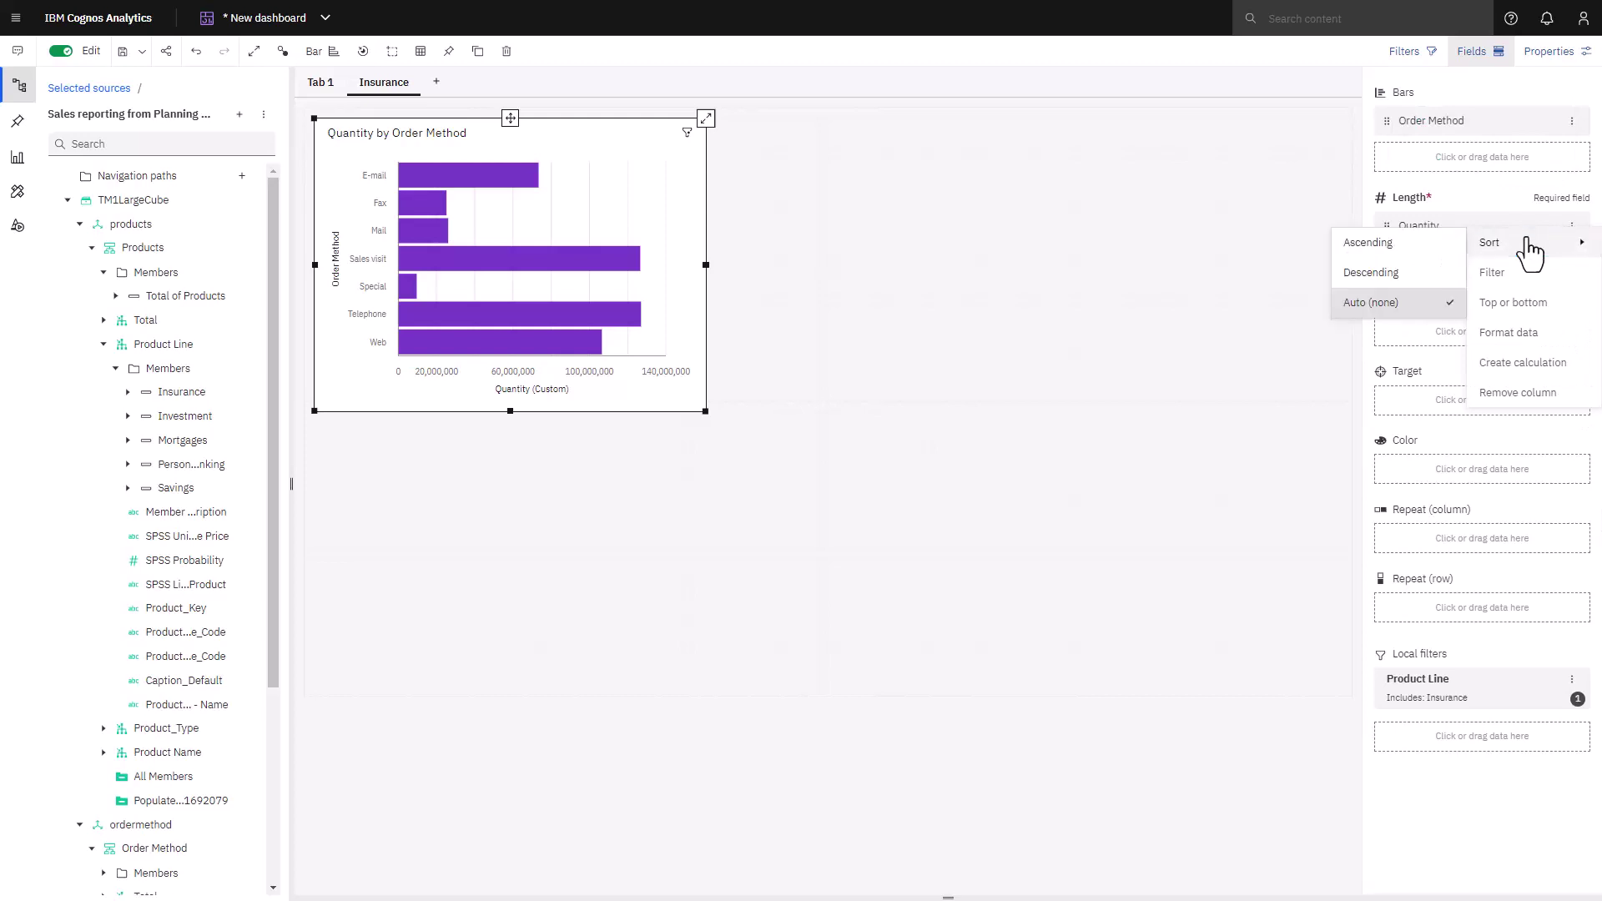
pyautogui.click(1398, 278)
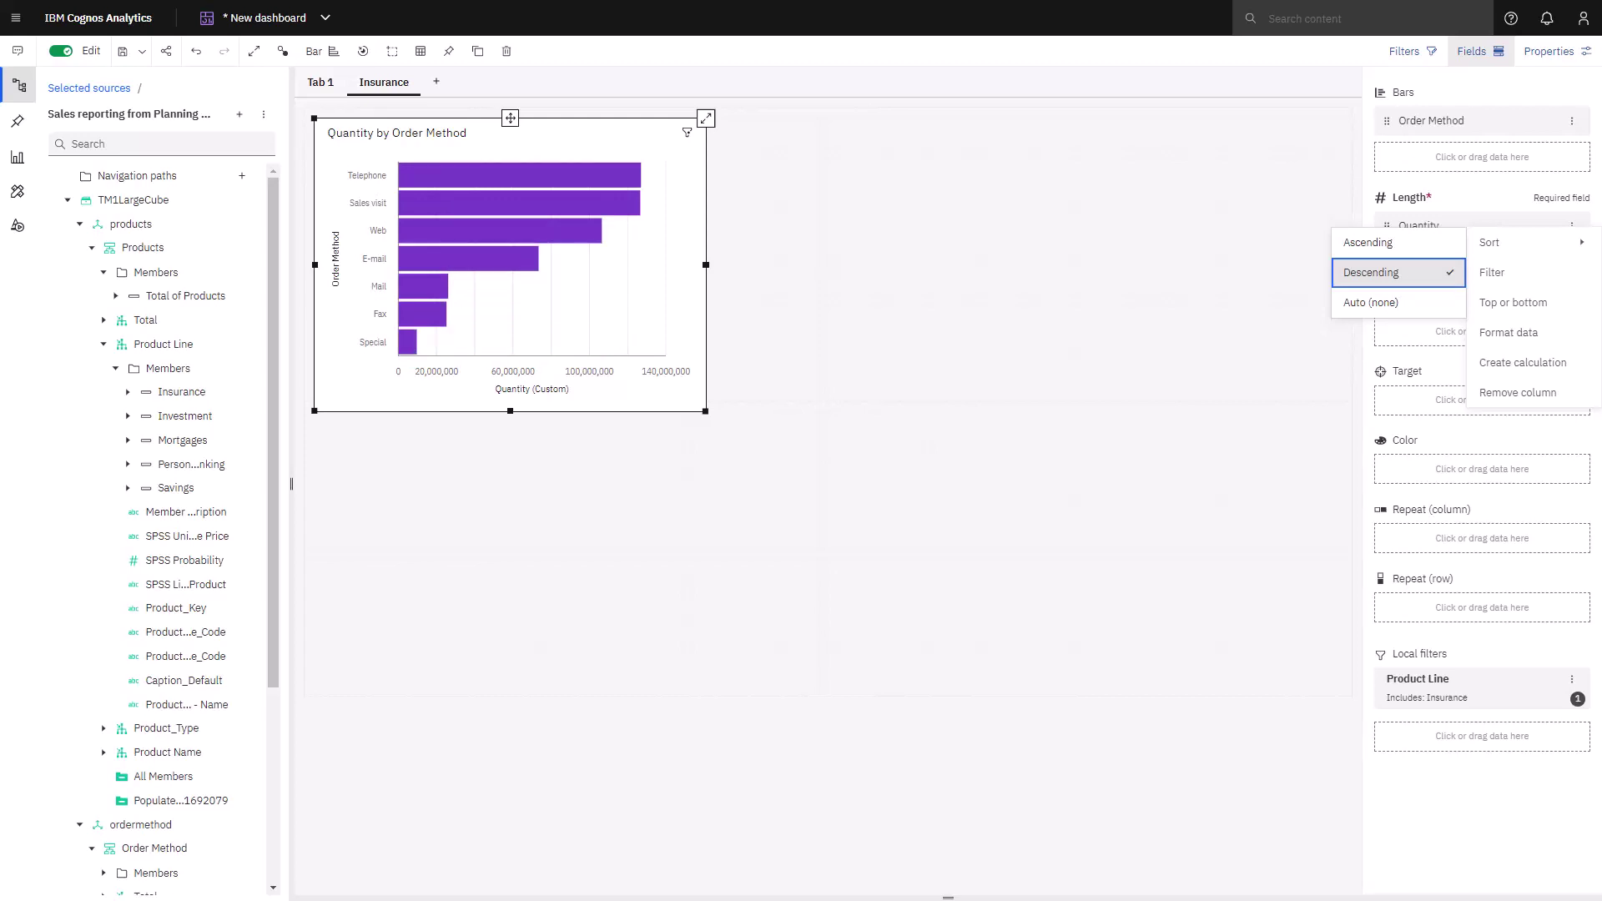
pyautogui.click(1404, 288)
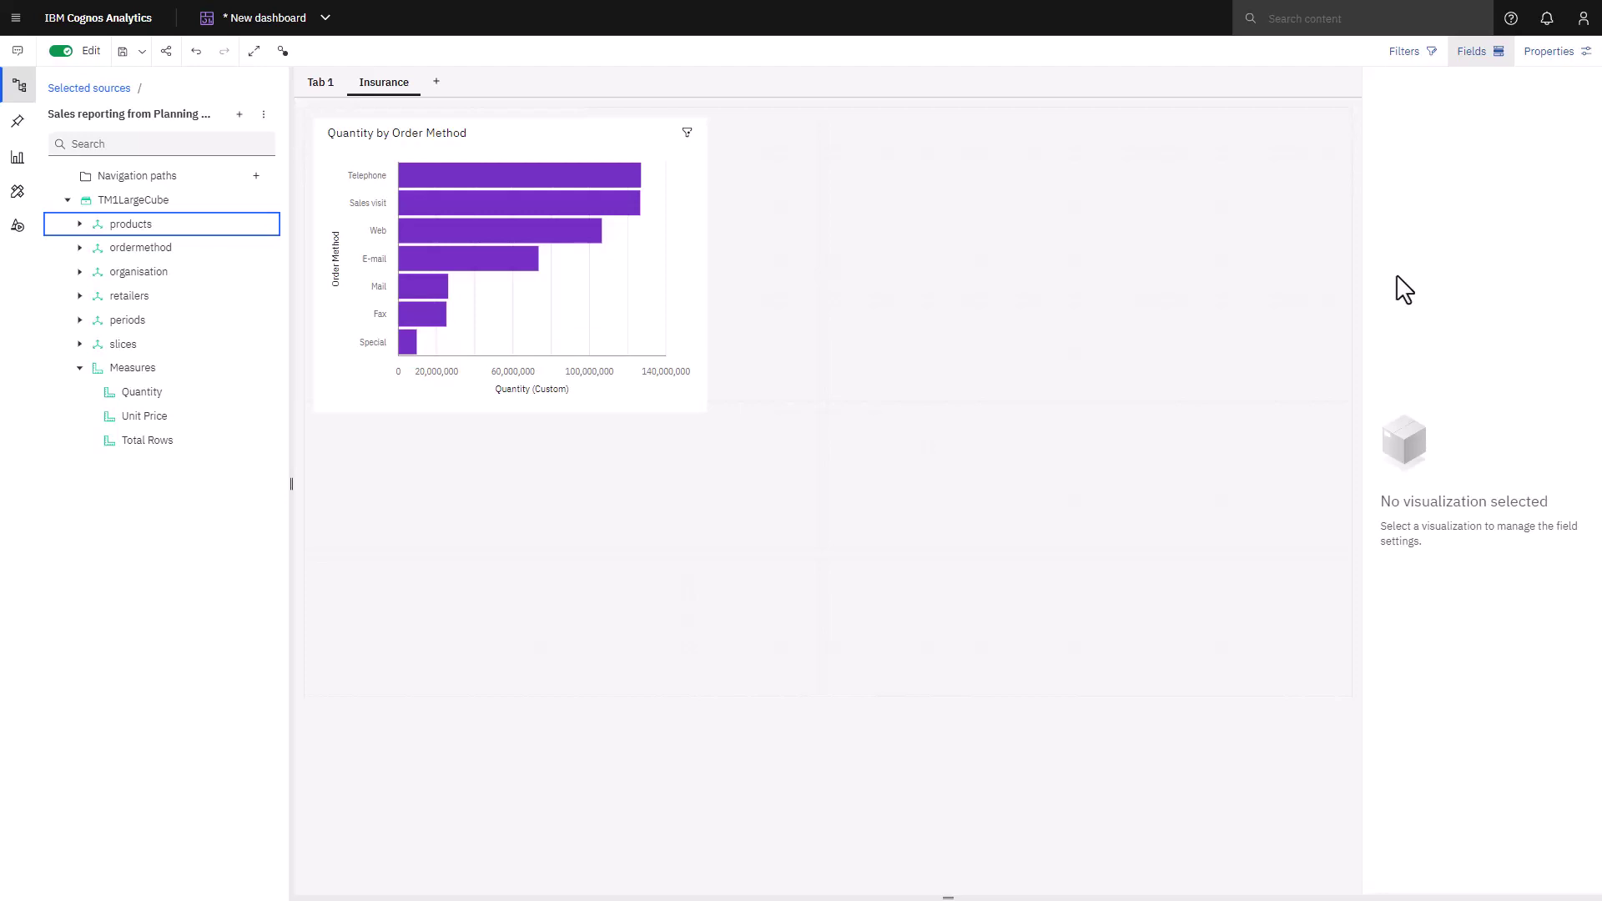
# Create a calculation named 'Revenue' as Quantity × Unit Price
pyautogui.click(166, 392)
pyautogui.keyDown('ctrl'); pyautogui.click(199, 413); pyautogui.keyUp('ctrl')
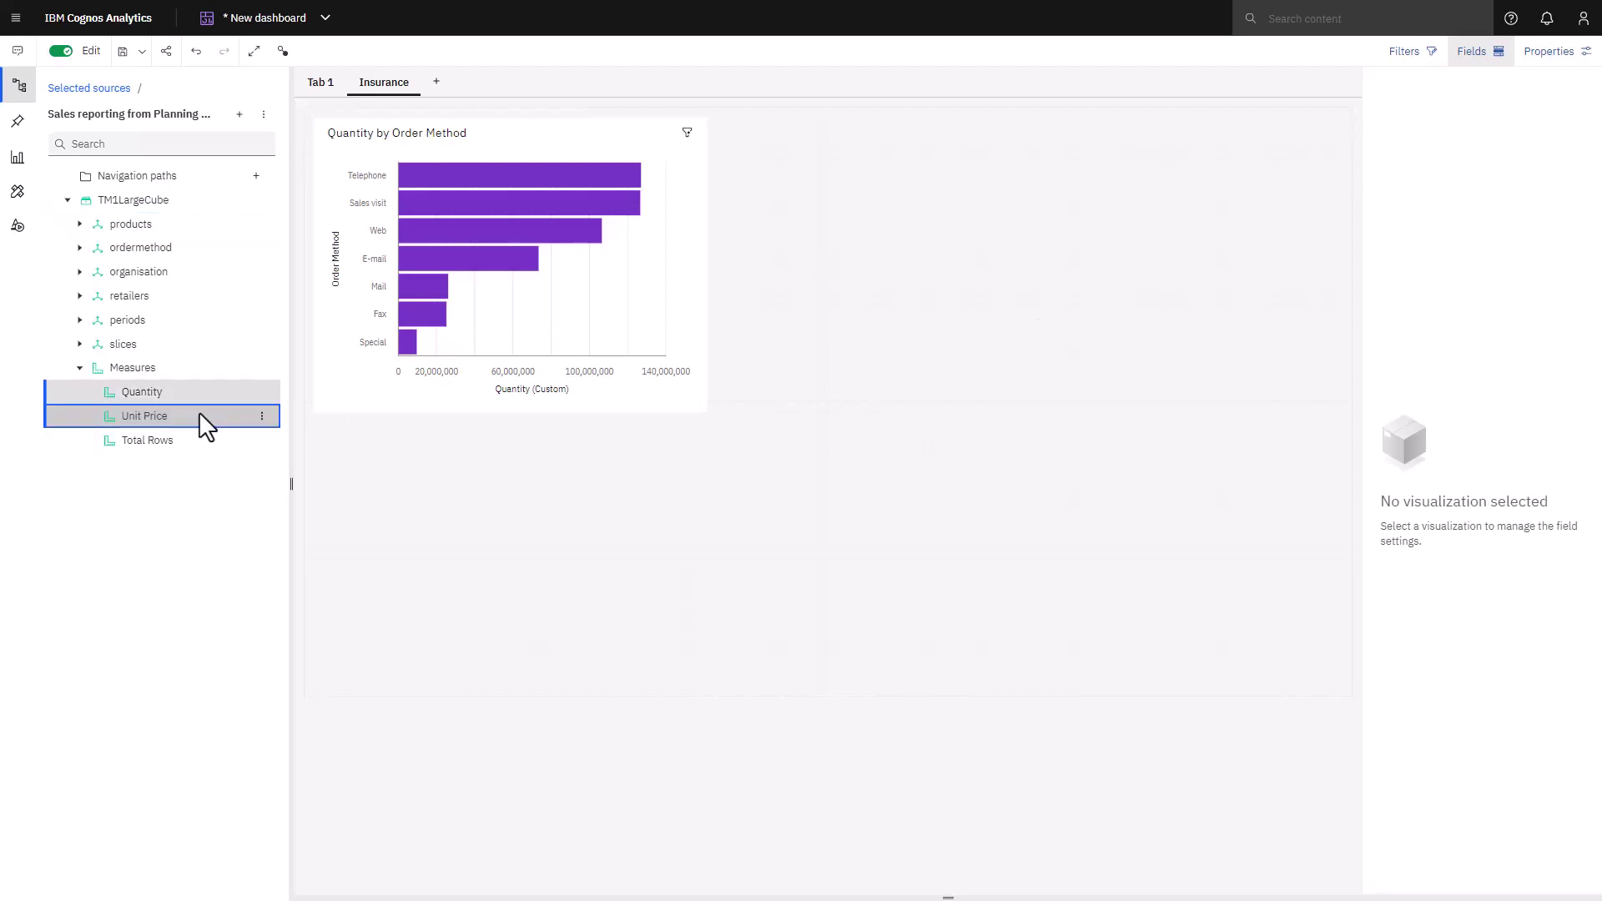
pyautogui.rightClick(200, 415)
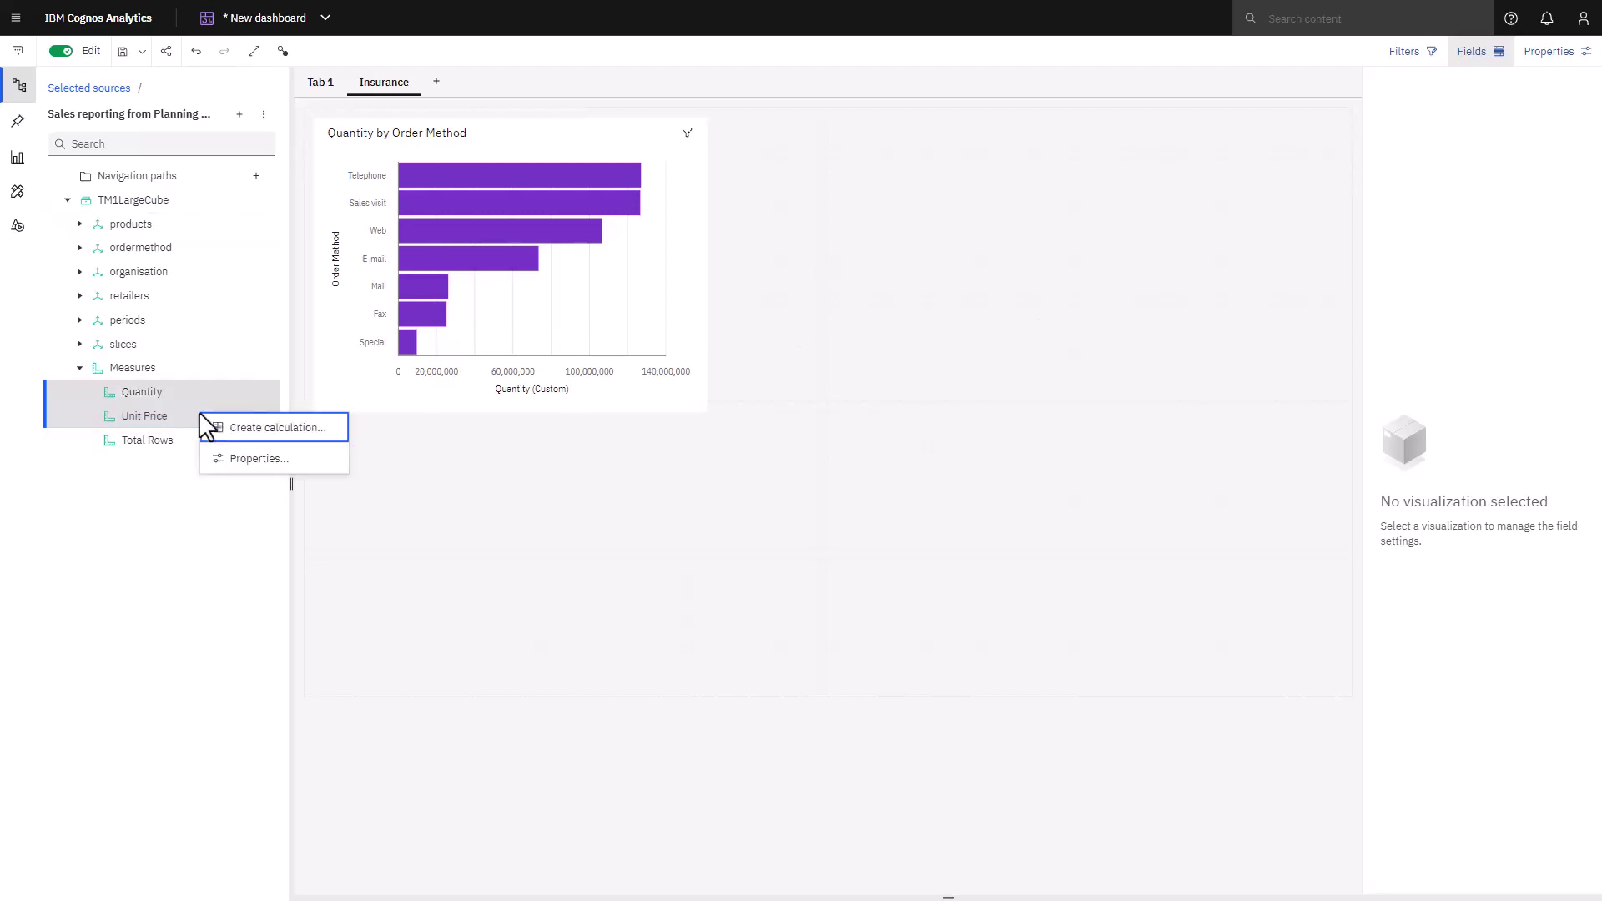
pyautogui.click(250, 429)
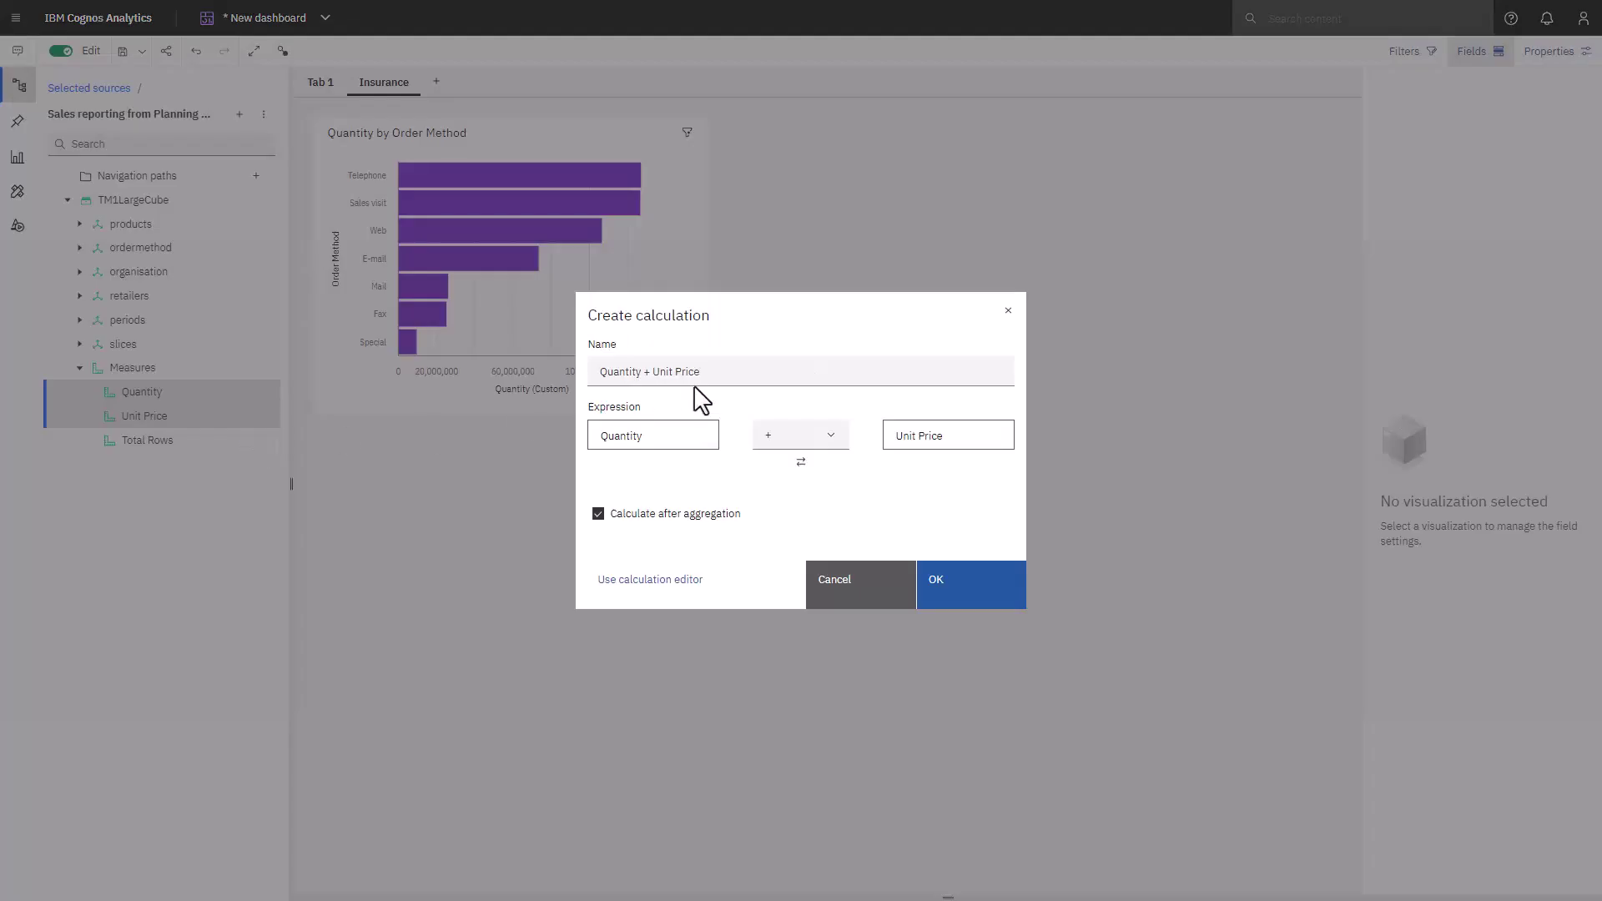
pyautogui.tripleClick(590, 371)
pyautogui.write('Revenue')
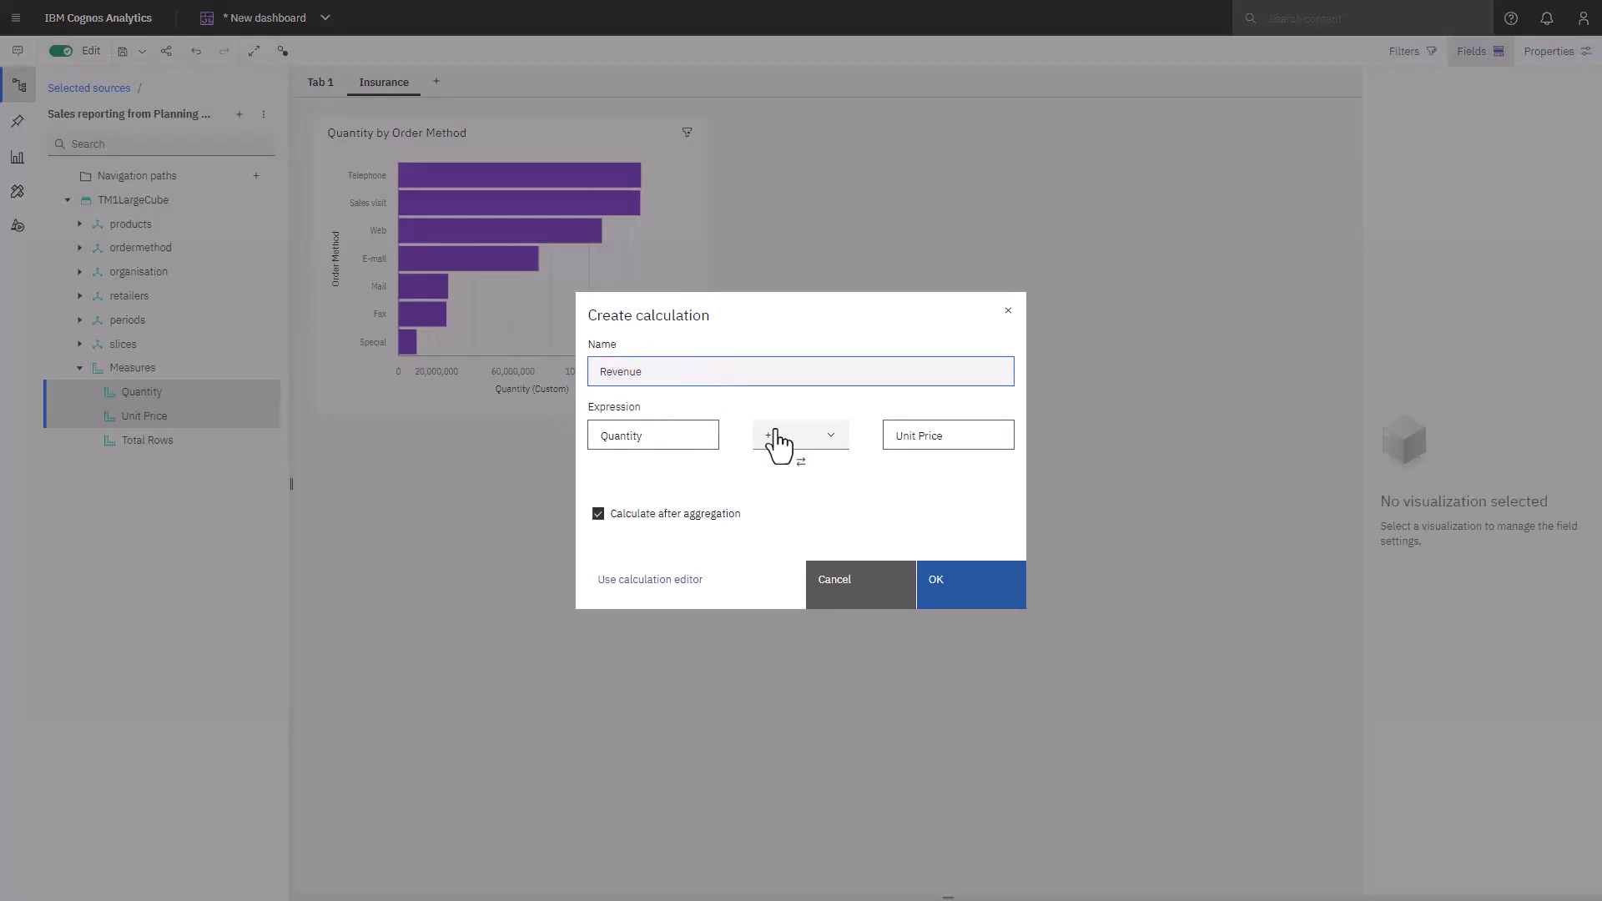
pyautogui.click(832, 434)
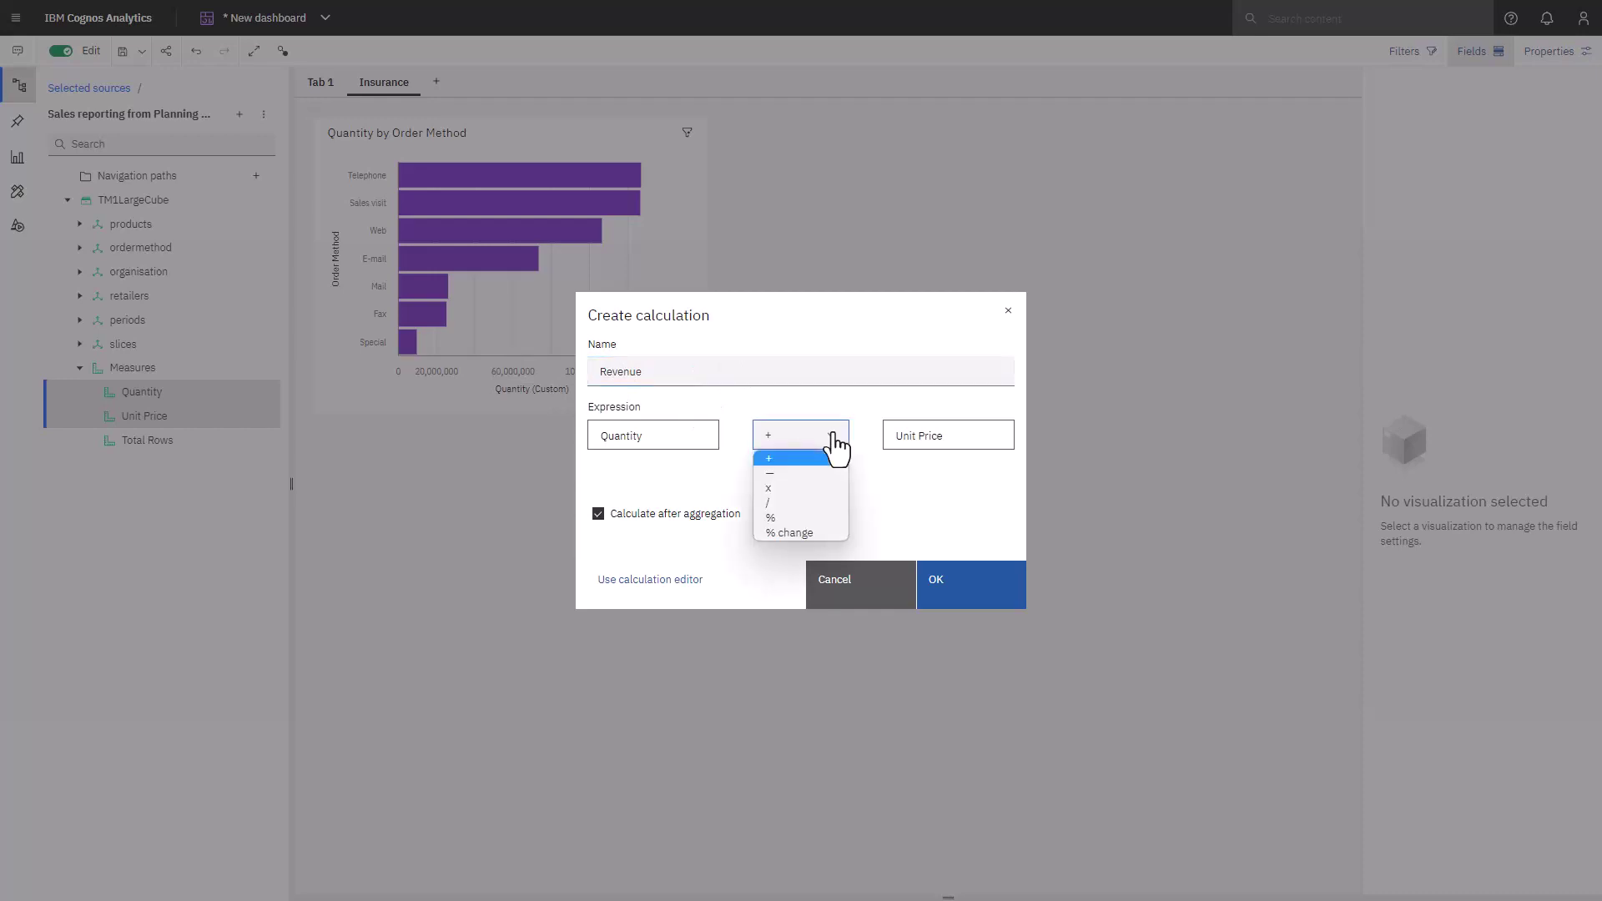
pyautogui.click(810, 489)
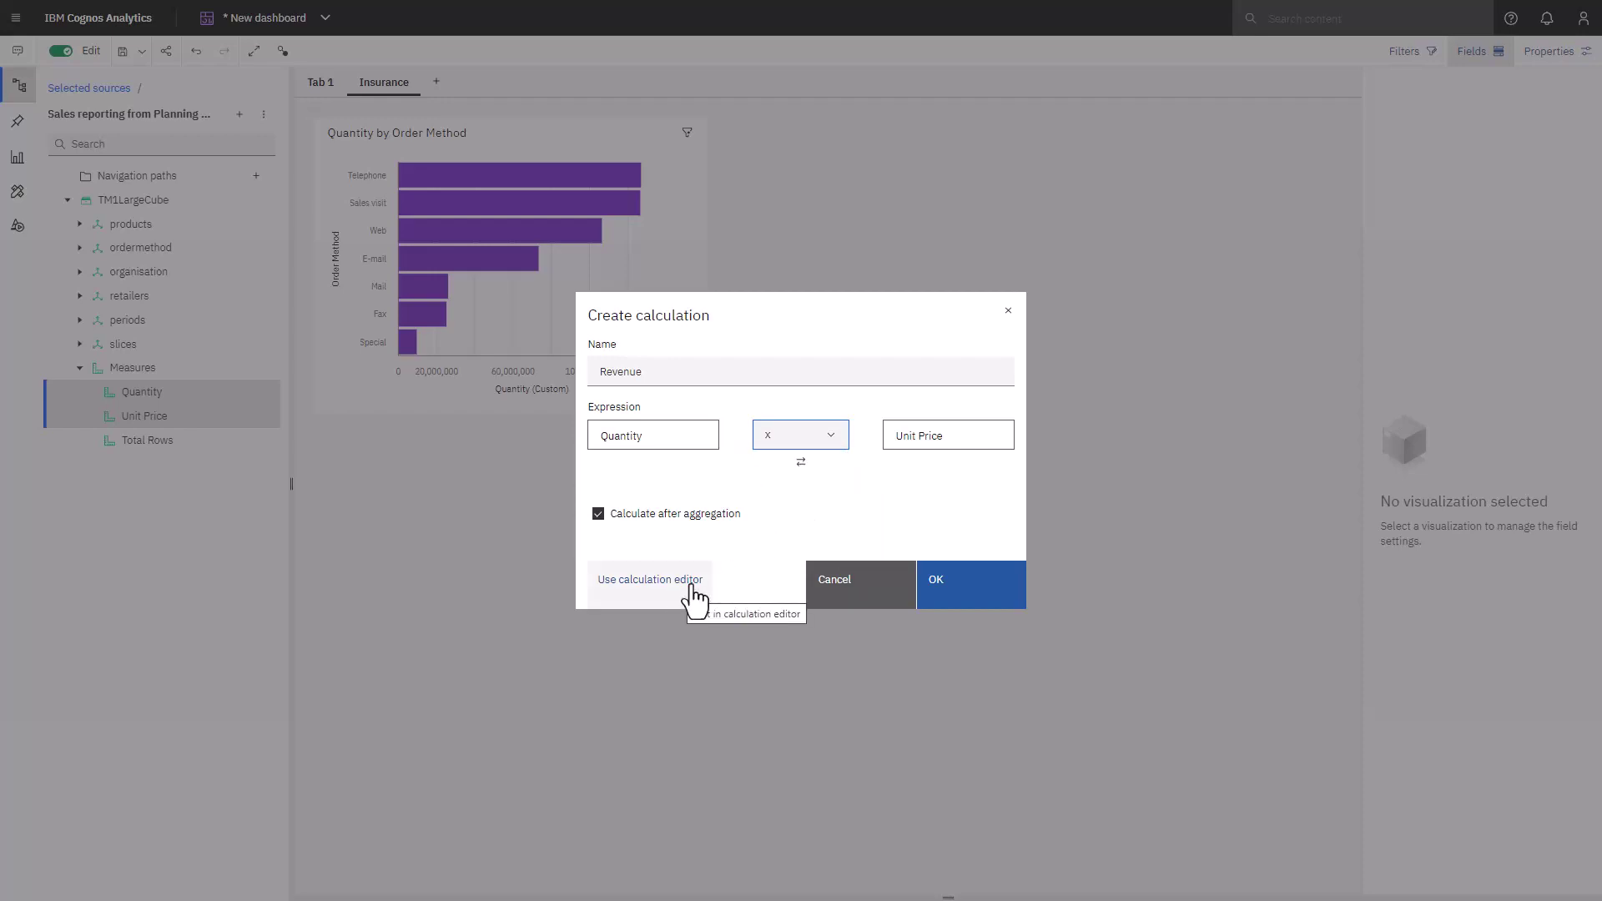
pyautogui.click(935, 578)
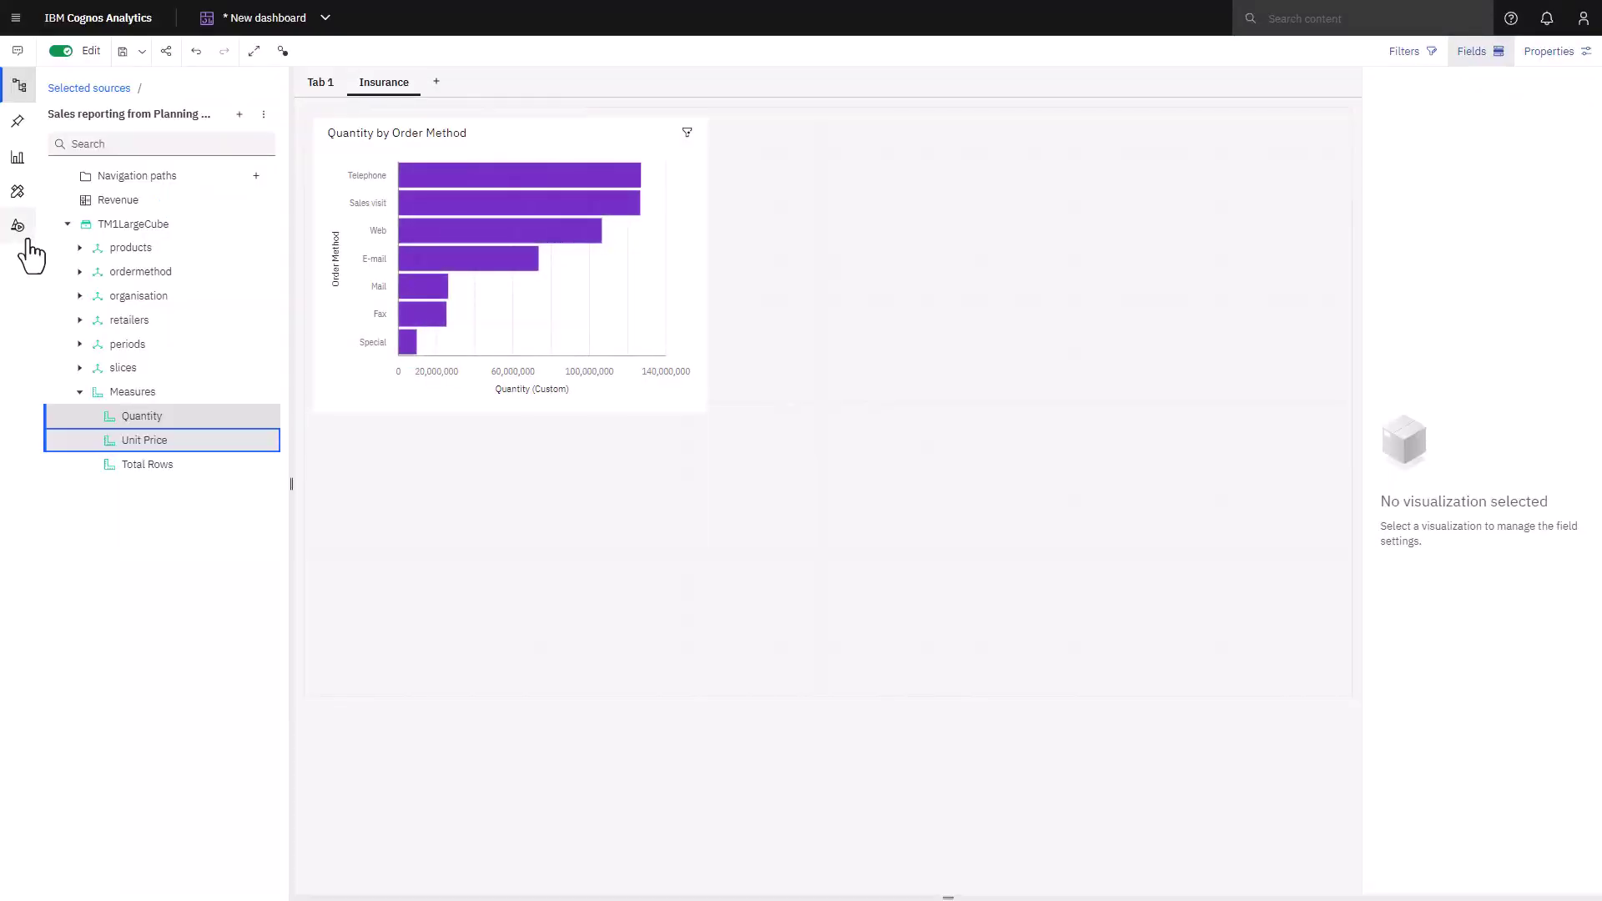
# Drop a bar chart of Revenue colored by Product_Type next to the order-method chart
pyautogui.click(17, 157)
pyautogui.moveTo(155, 177); pyautogui.dragTo(1068, 259)
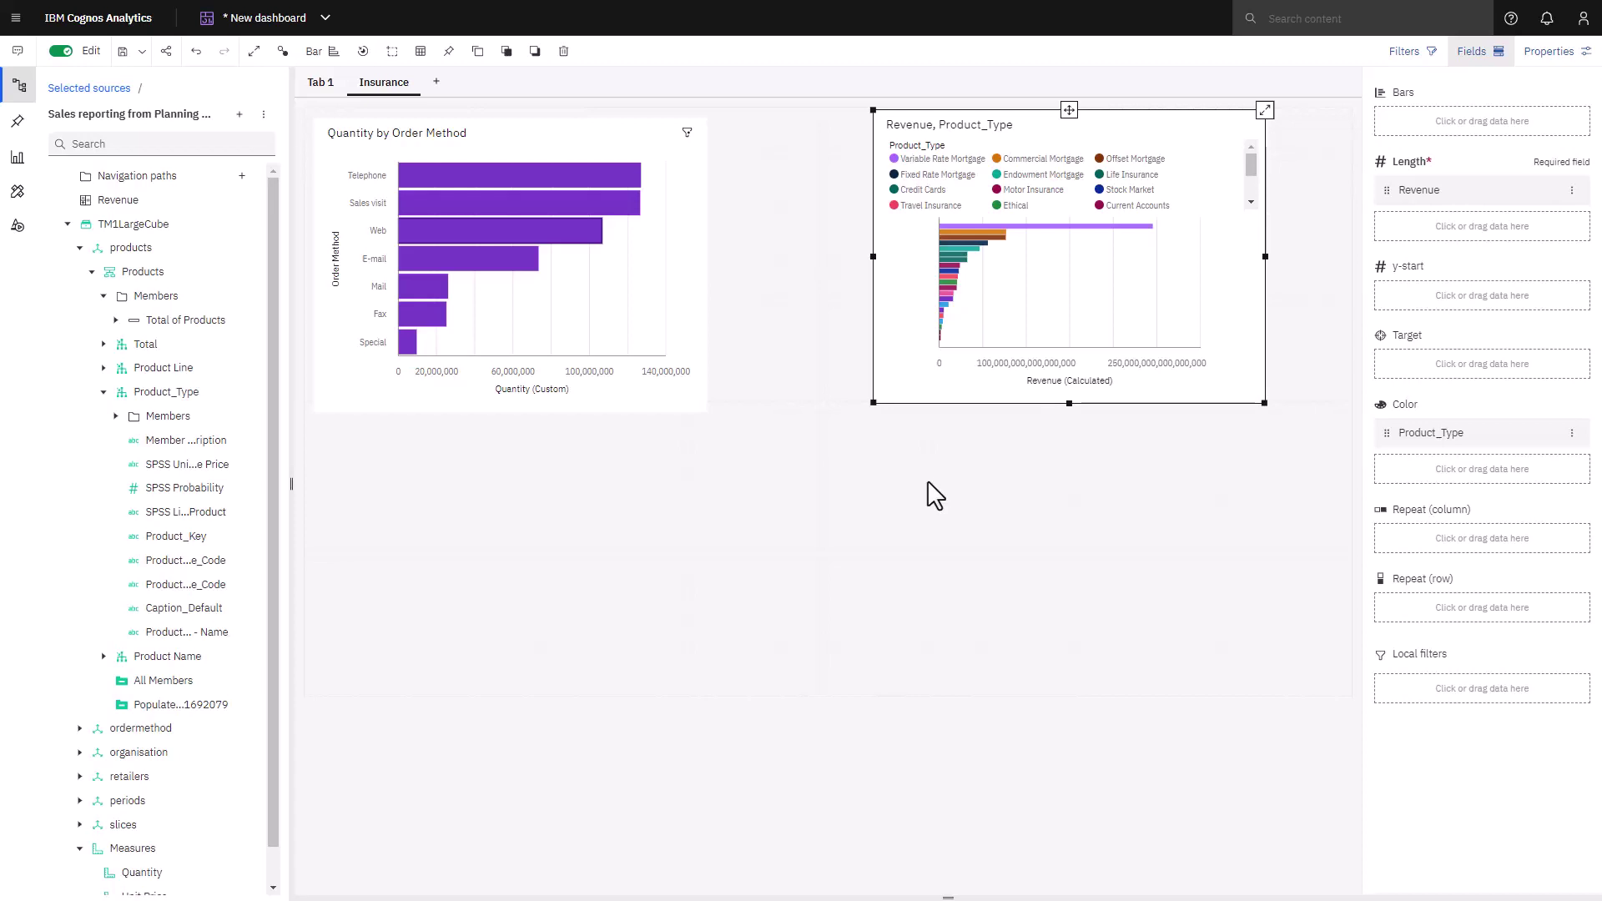
# Add the Insurance product line as a 'This tab' filter so the revenue chart shows only insurance types
pyautogui.click(1402, 53)
pyautogui.moveTo(187, 418); pyautogui.dragTo(1162, 89)
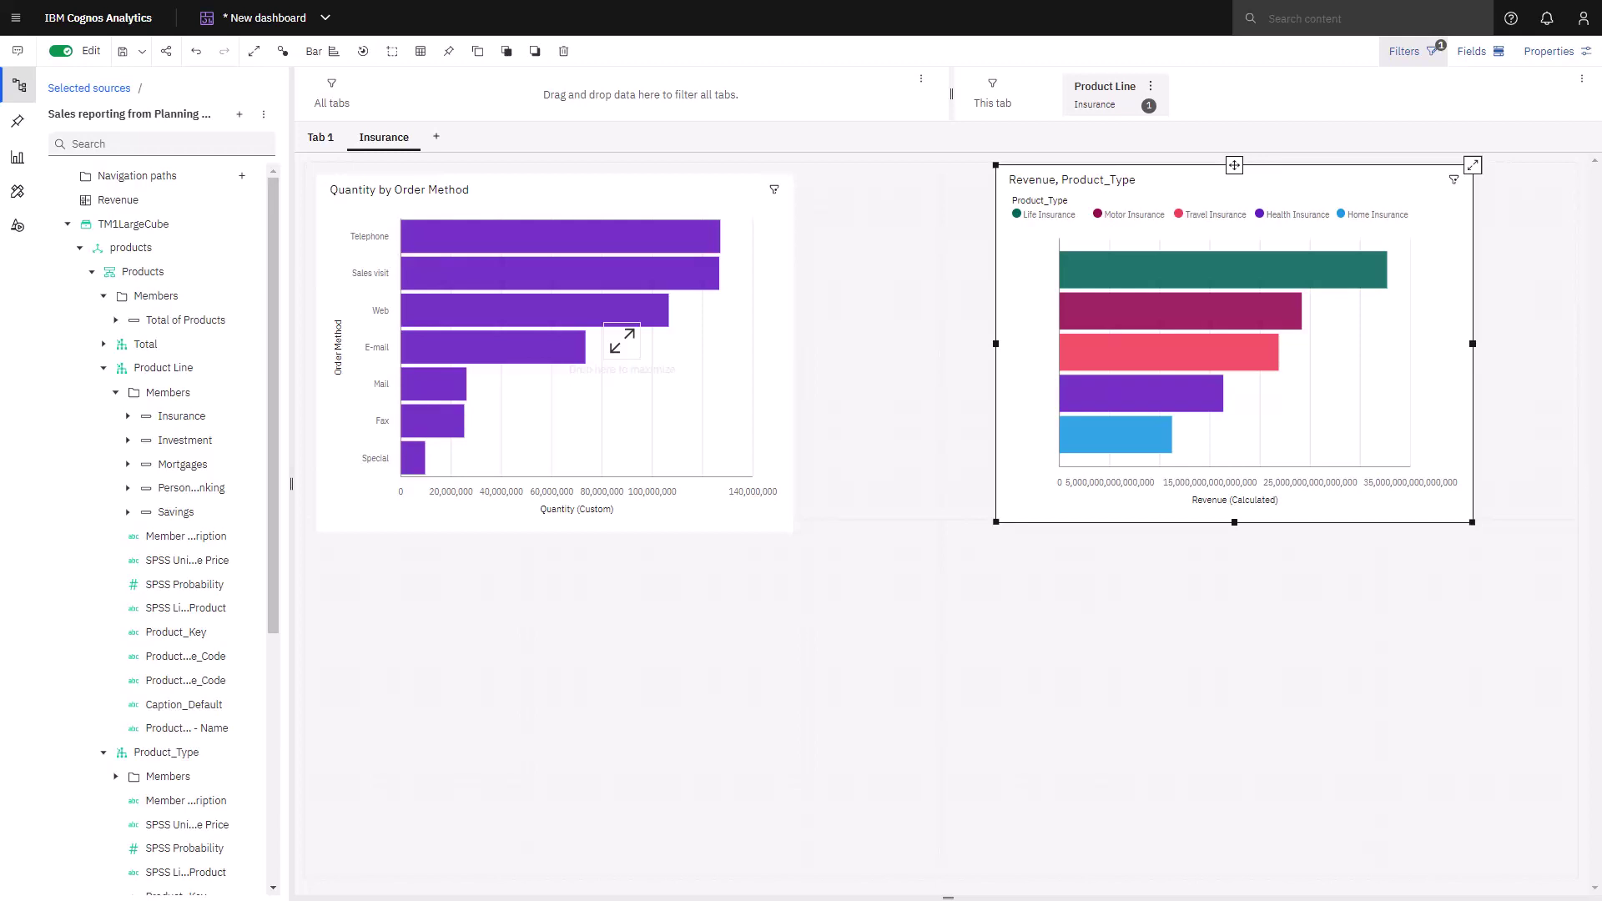
pyautogui.click(1049, 684)
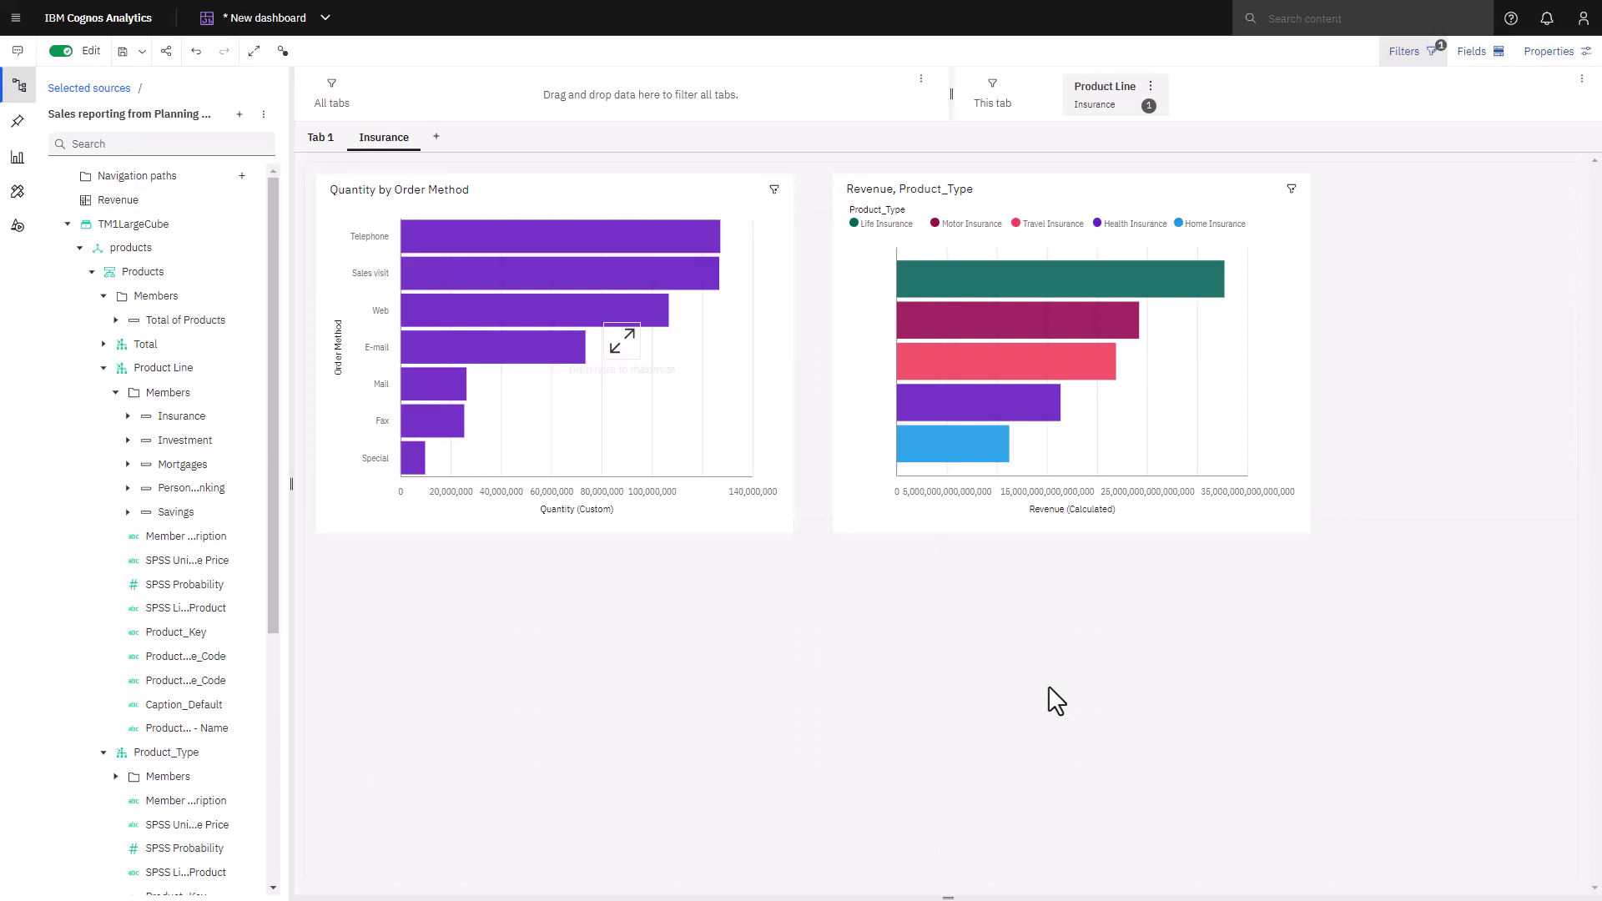
# Add a Year Name table, select 2012 in it, and review the revenue chart's filters
pyautogui.moveTo(159, 464); pyautogui.dragTo(1399, 247)
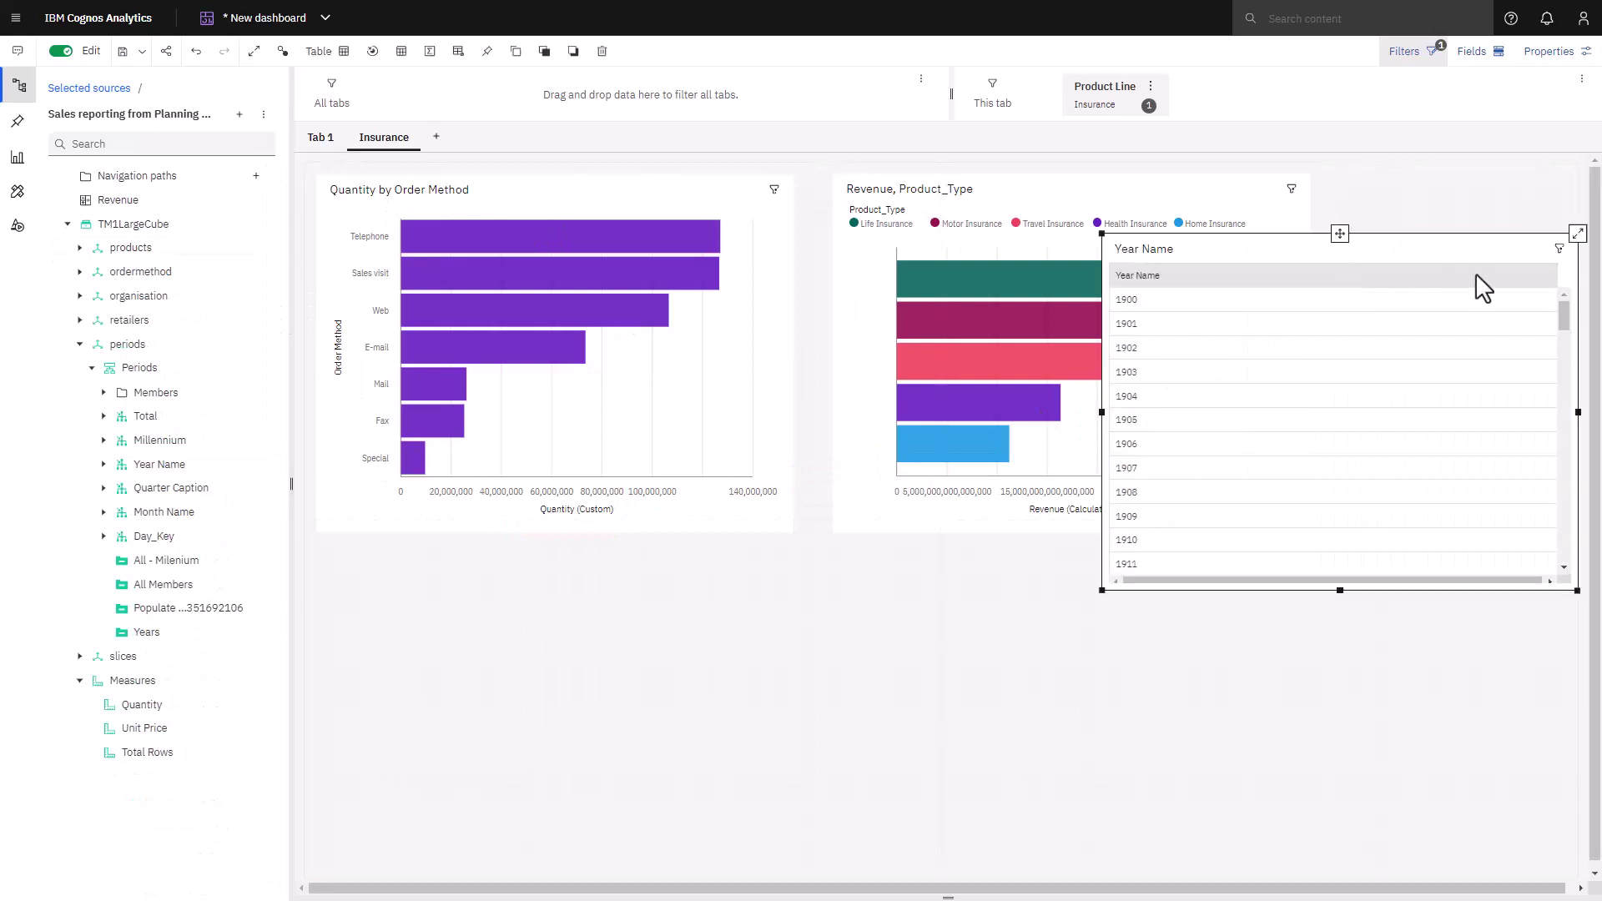
pyautogui.moveTo(1558, 263); pyautogui.dragTo(1556, 523)
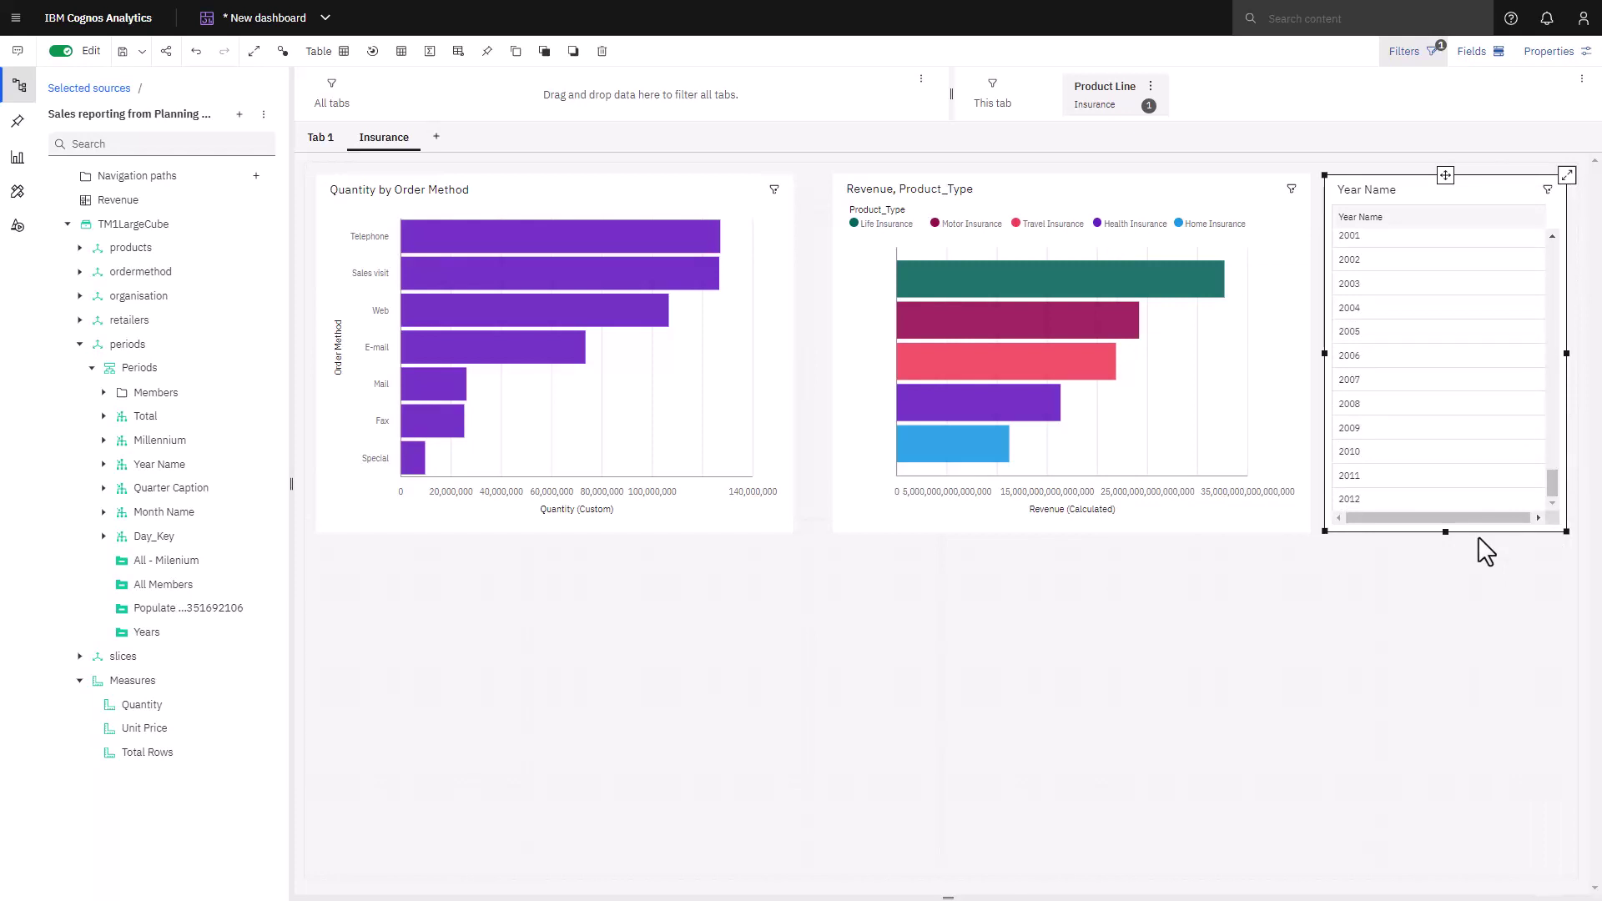
pyautogui.click(1401, 511)
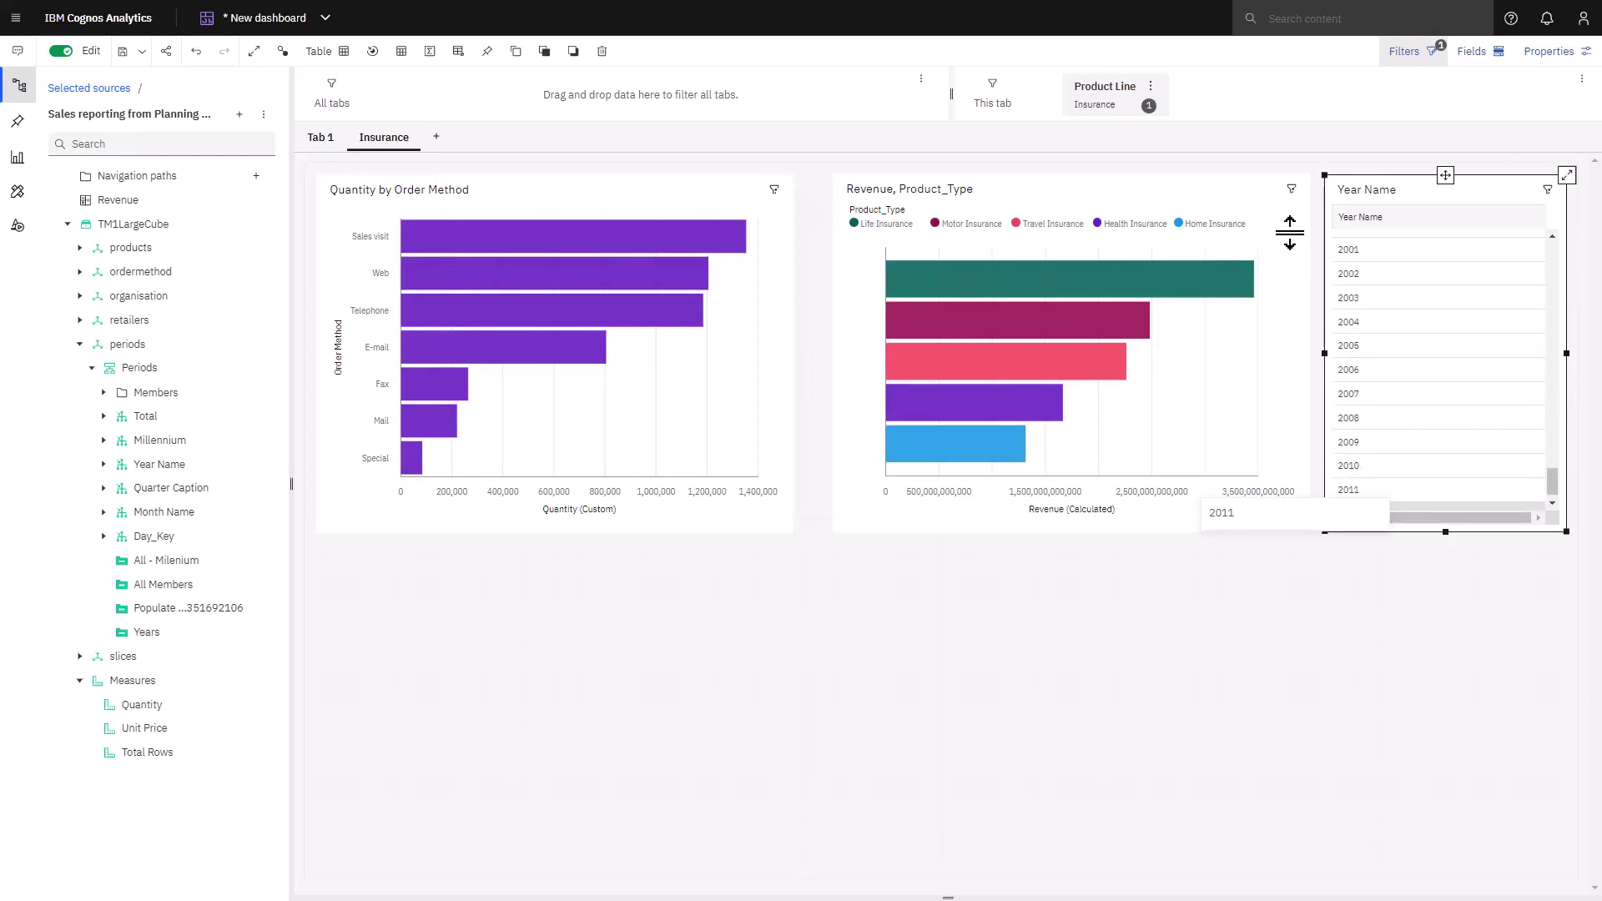
pyautogui.click(1293, 190)
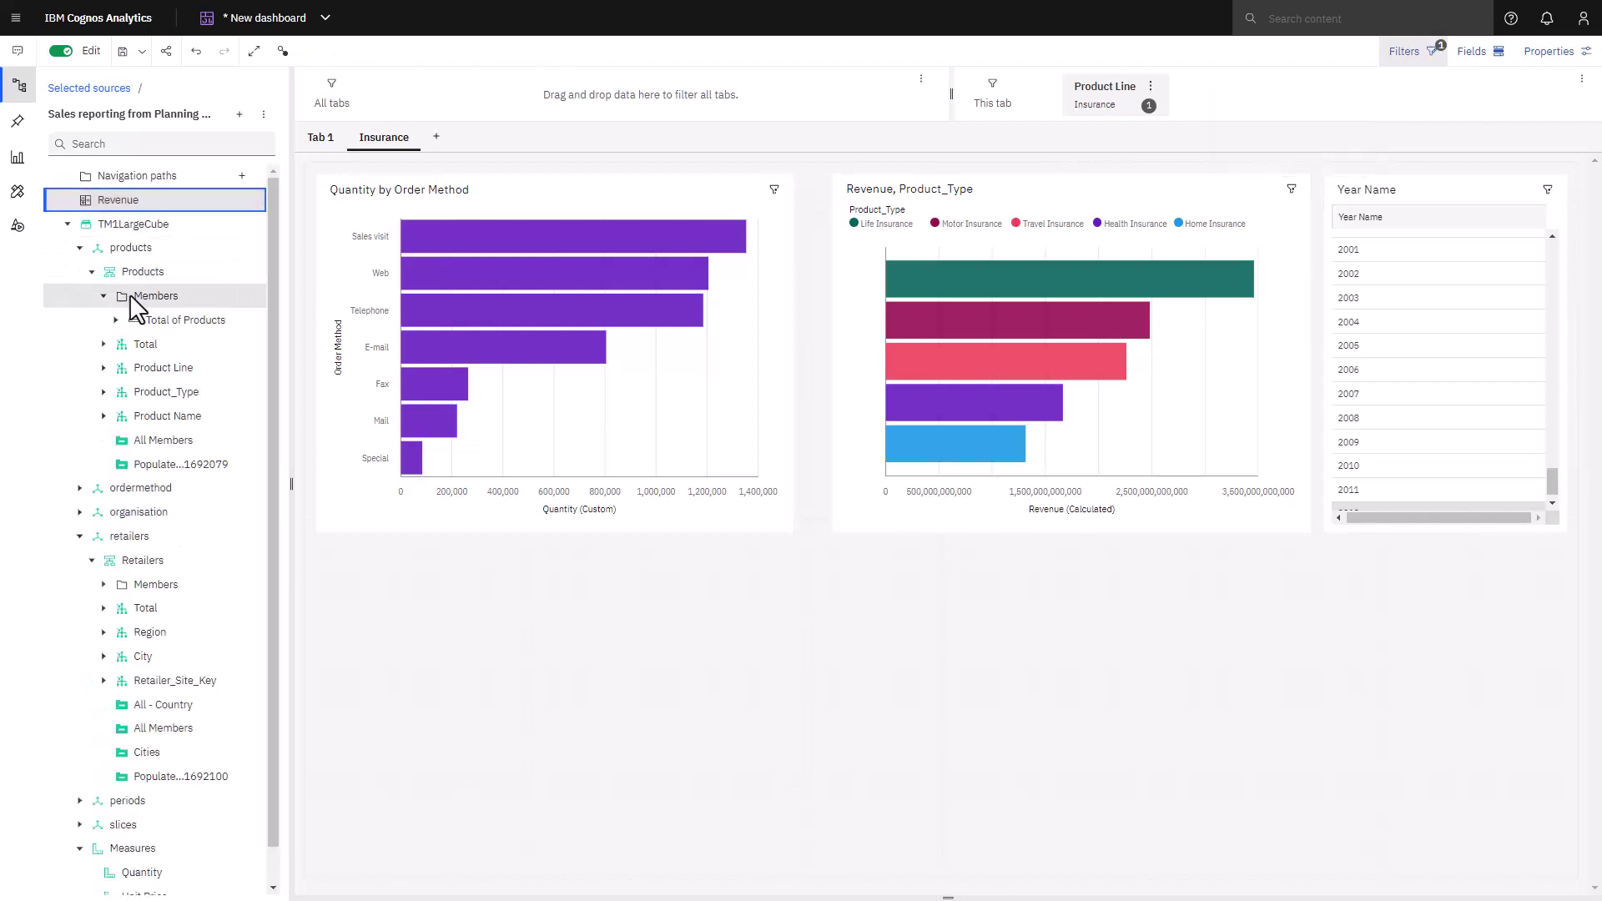
# Build a heat map of Revenue by Product_Type and Region, then maximize and restore it
pyautogui.click(155, 391)
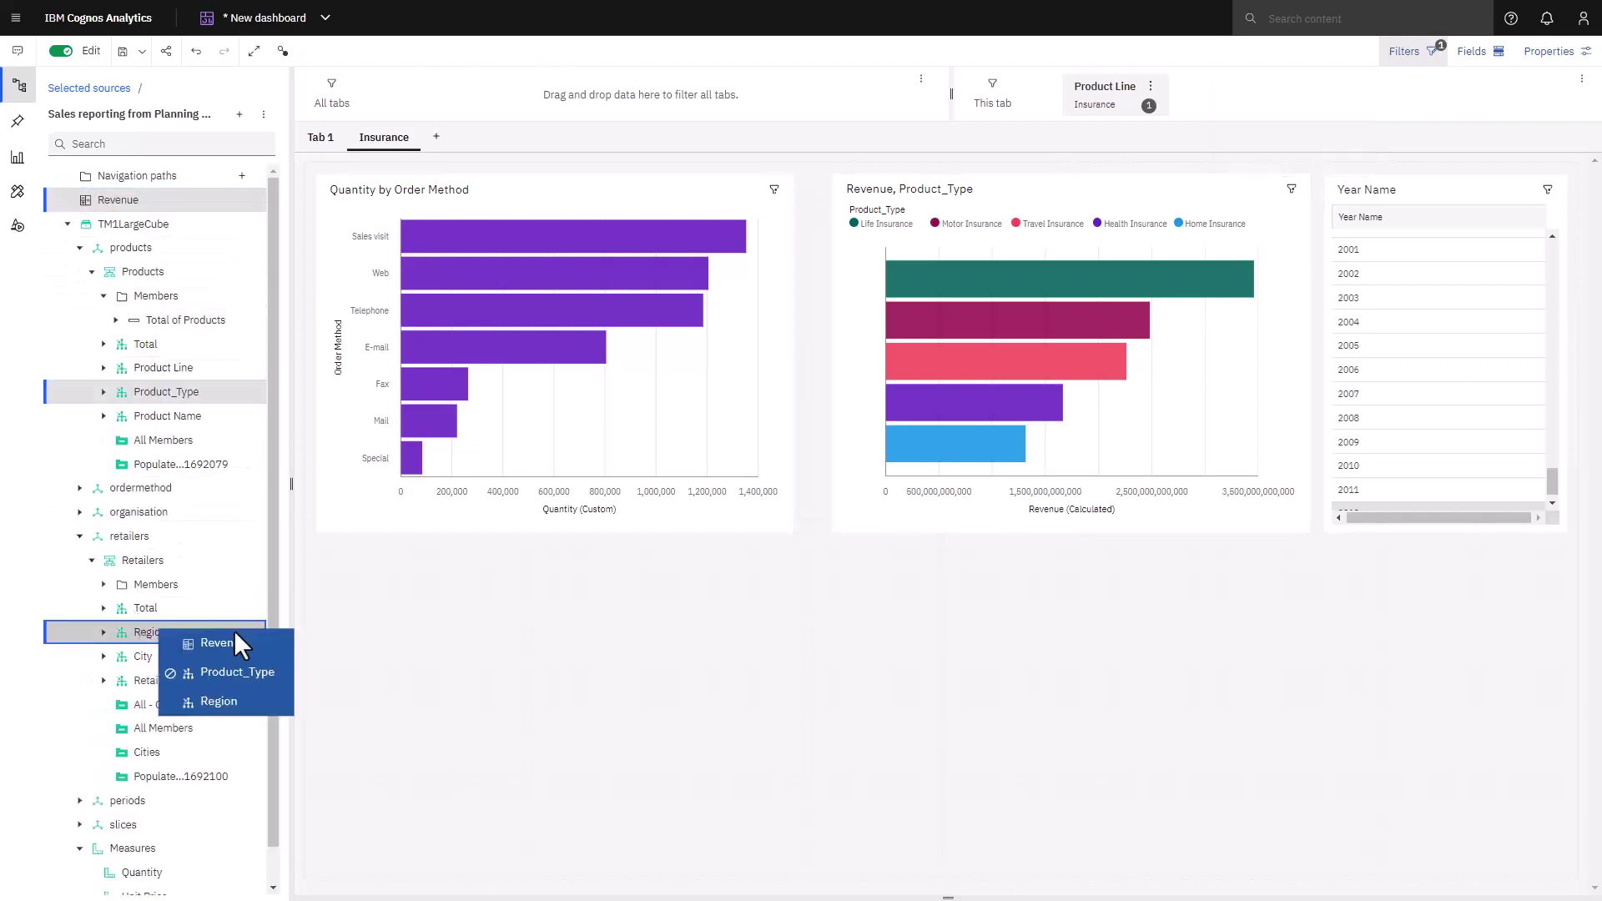
pyautogui.moveTo(263, 623); pyautogui.dragTo(358, 618)
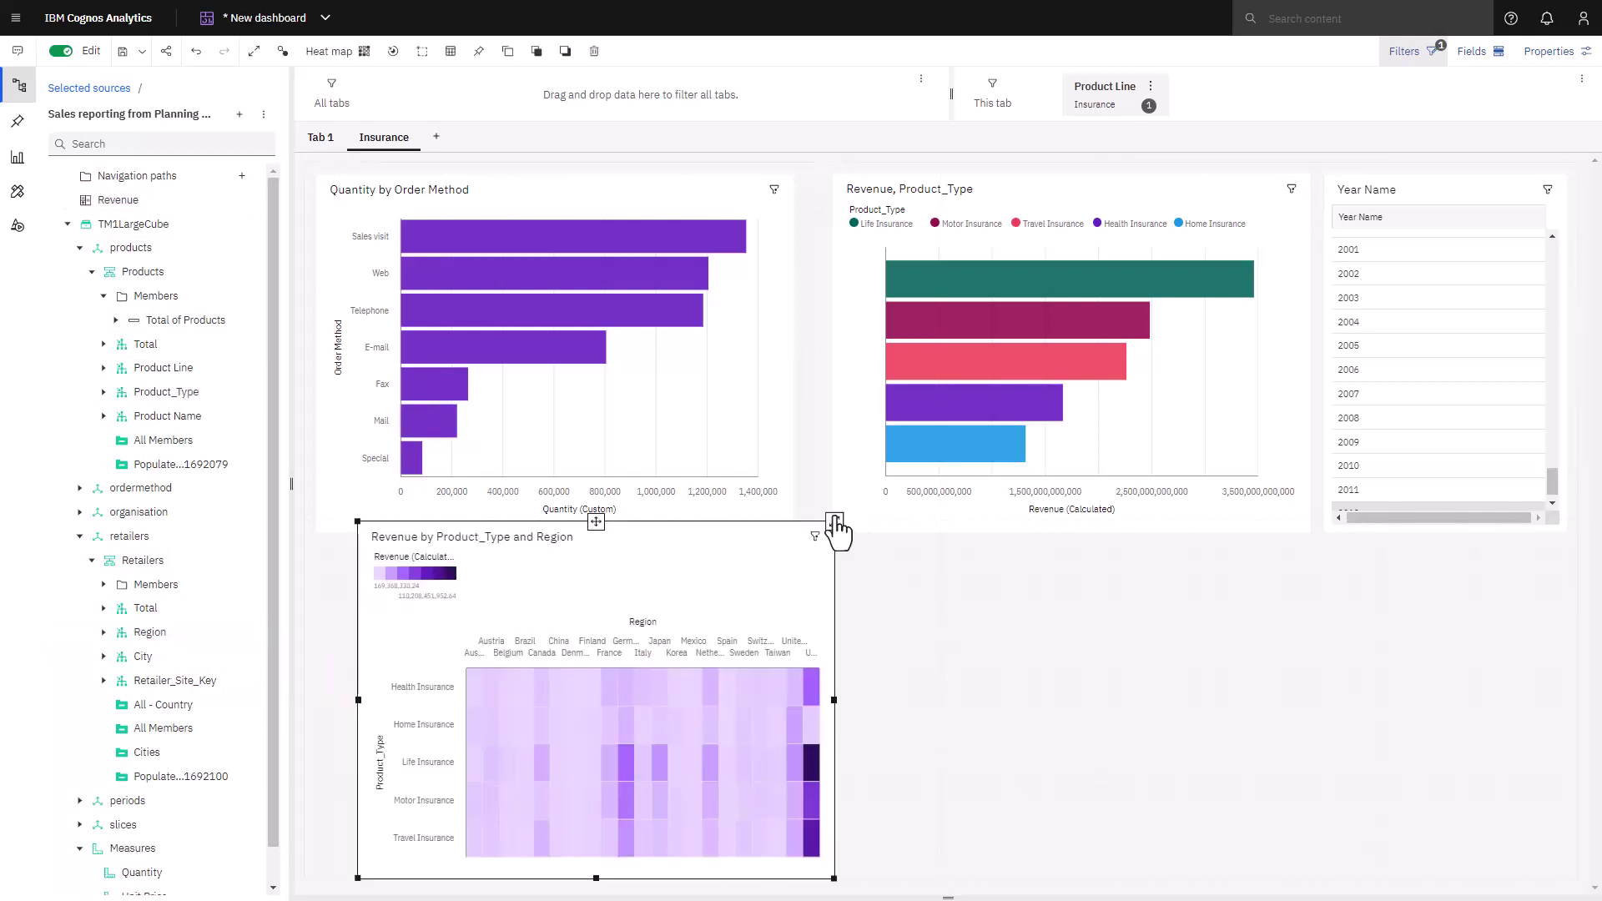
pyautogui.click(833, 522)
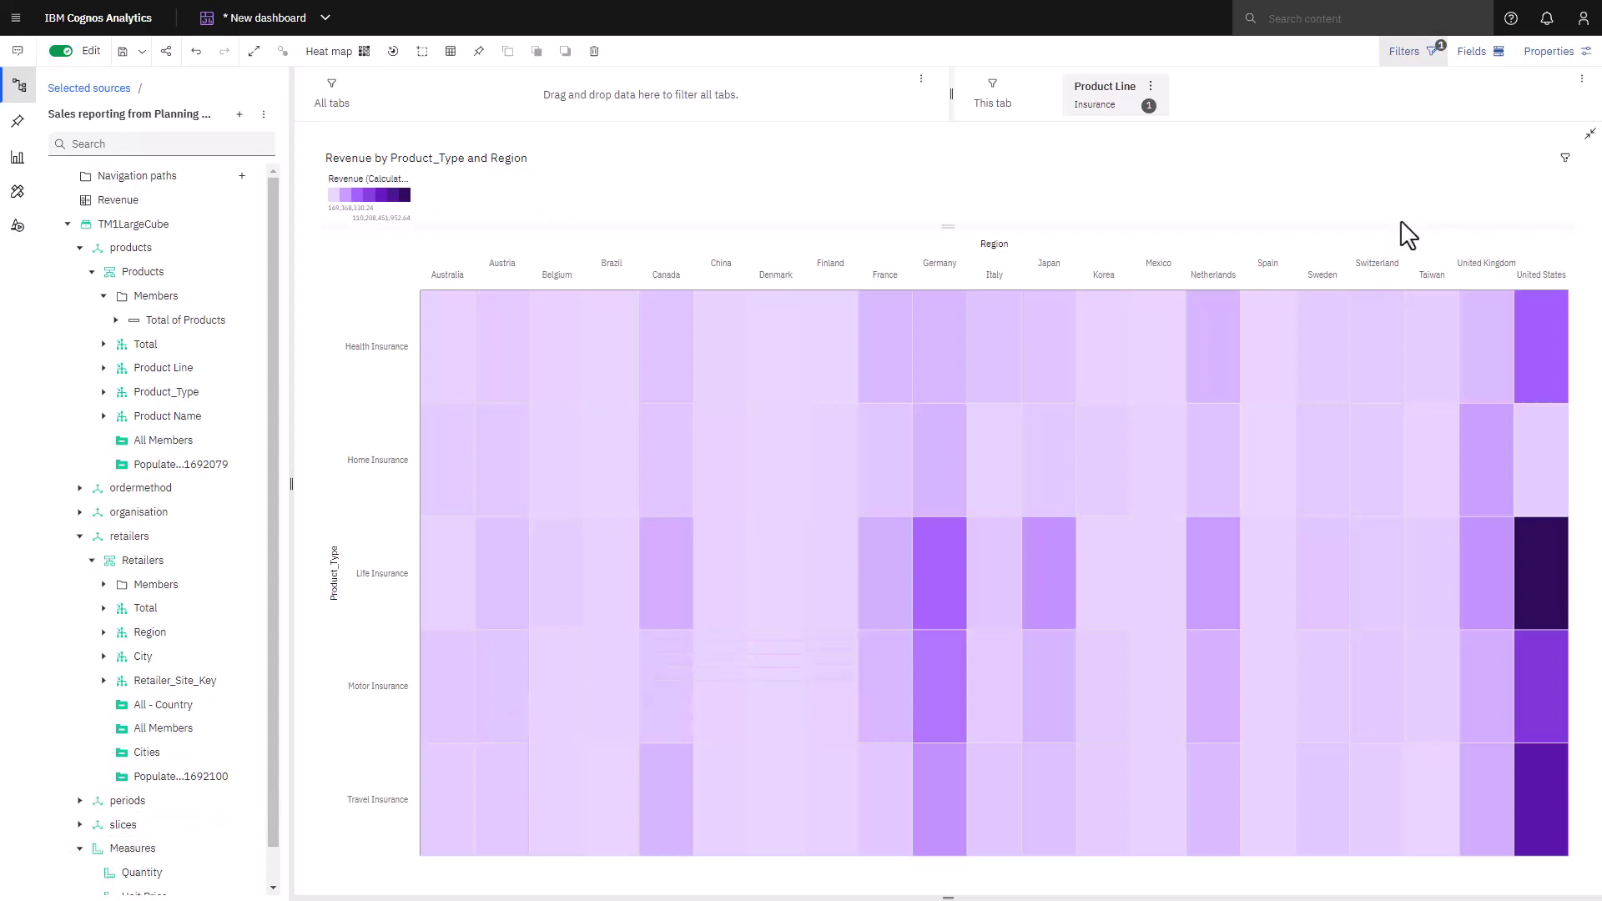
pyautogui.click(1588, 138)
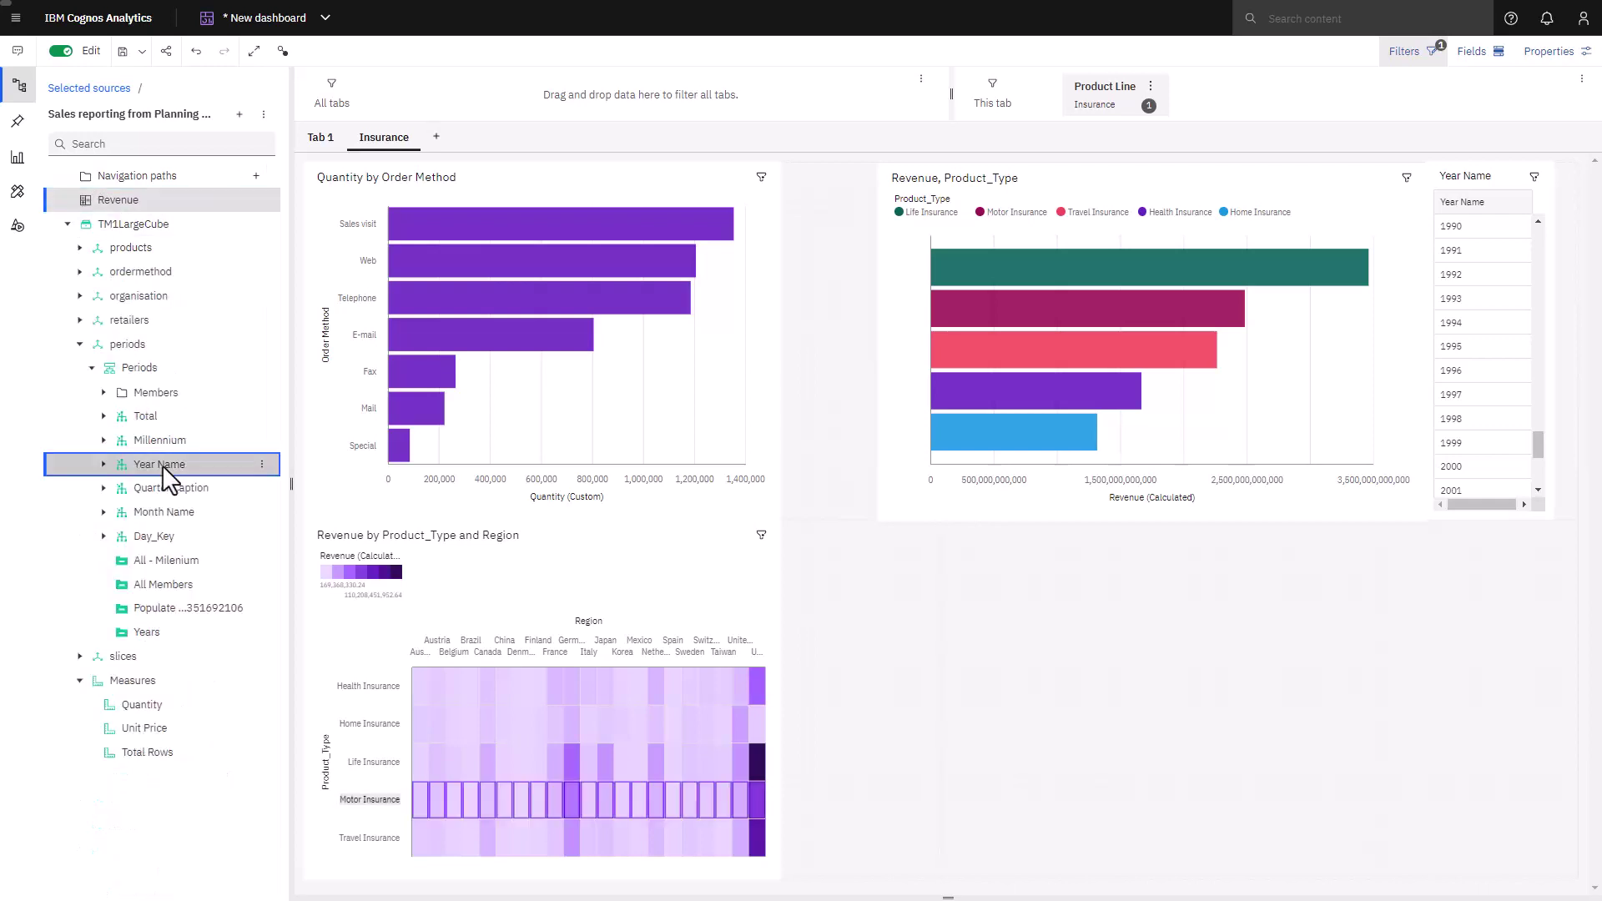
# Create a Revenue by Year Name line chart and show its field settings
pyautogui.moveTo(162, 464); pyautogui.dragTo(876, 574)
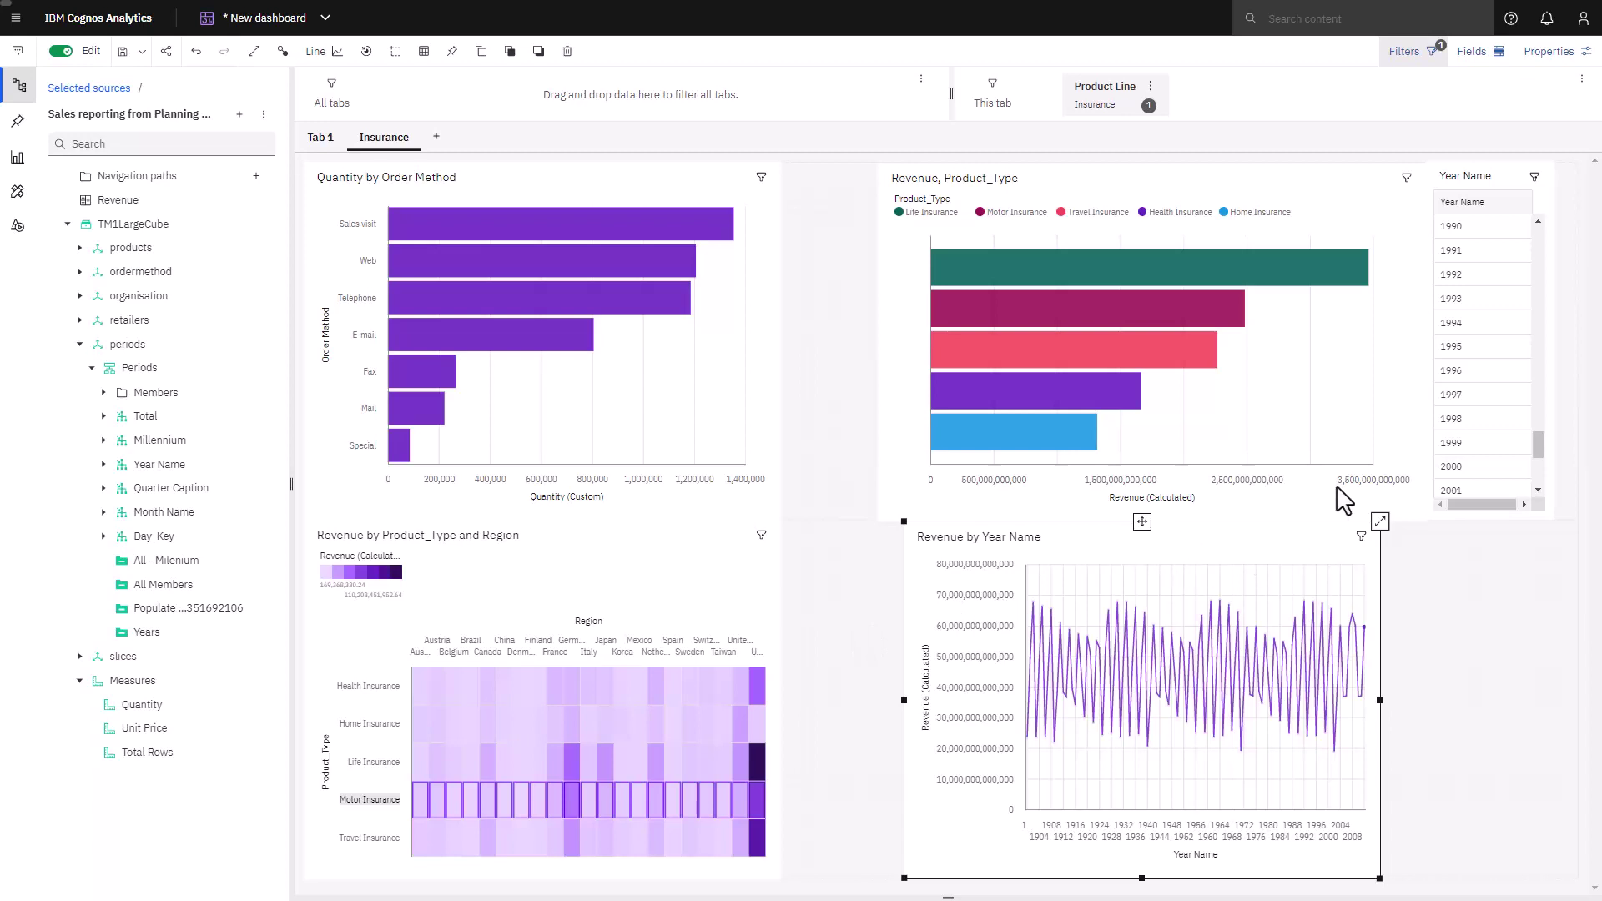
pyautogui.click(1476, 52)
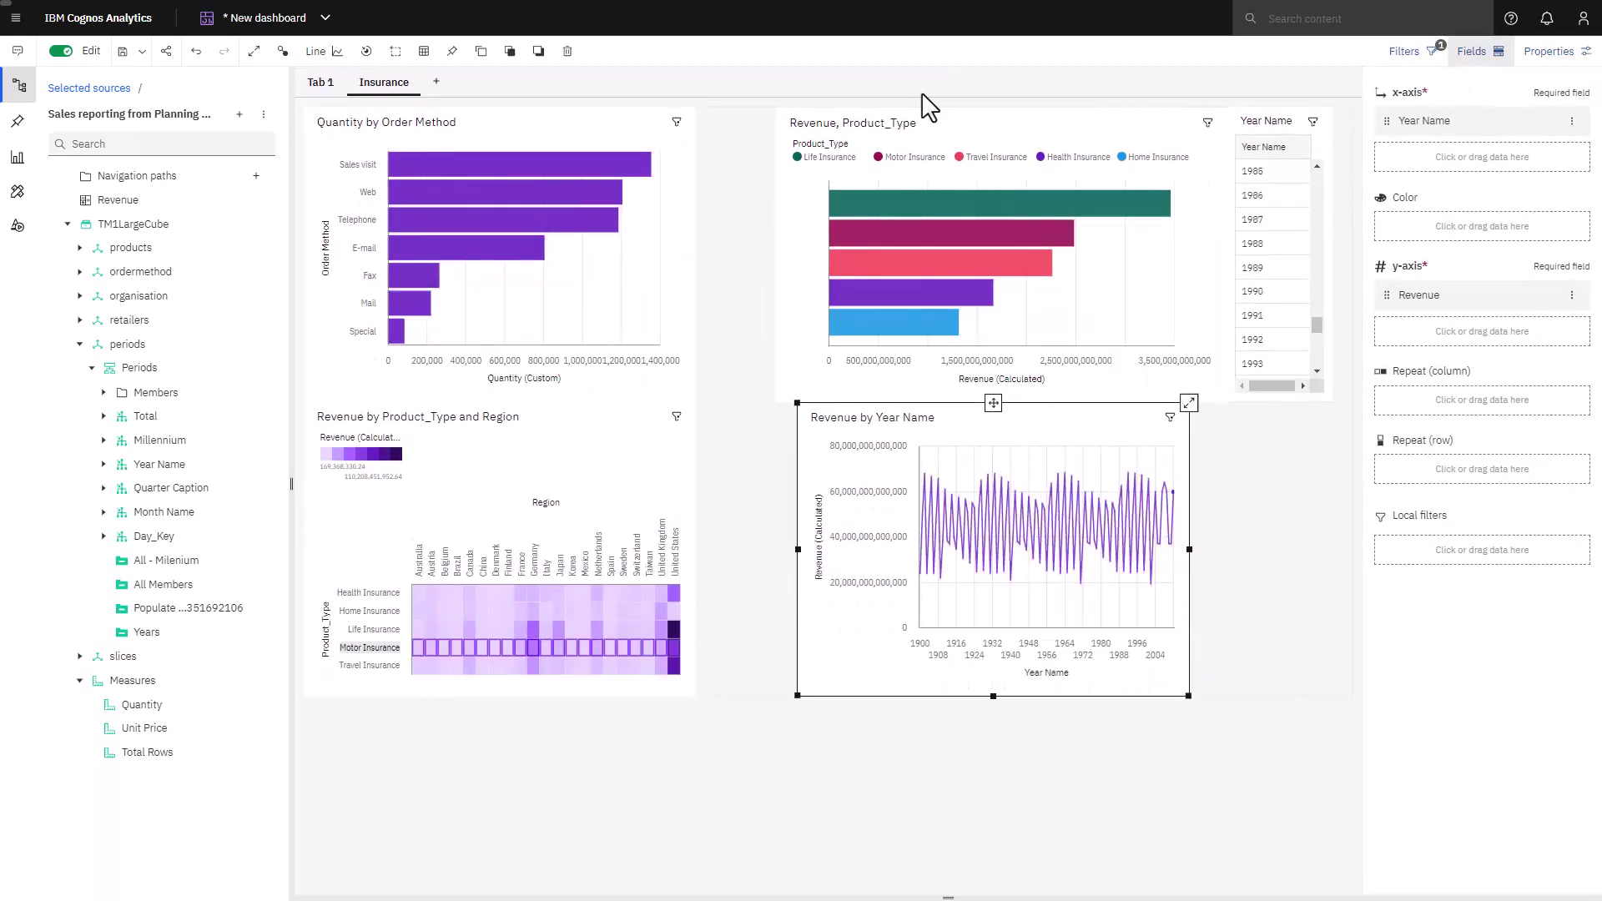
# Add a local Year Name filter to the line chart keeping 2009, 2010, 2011 and 2012
pyautogui.moveTo(169, 464); pyautogui.dragTo(1402, 551)
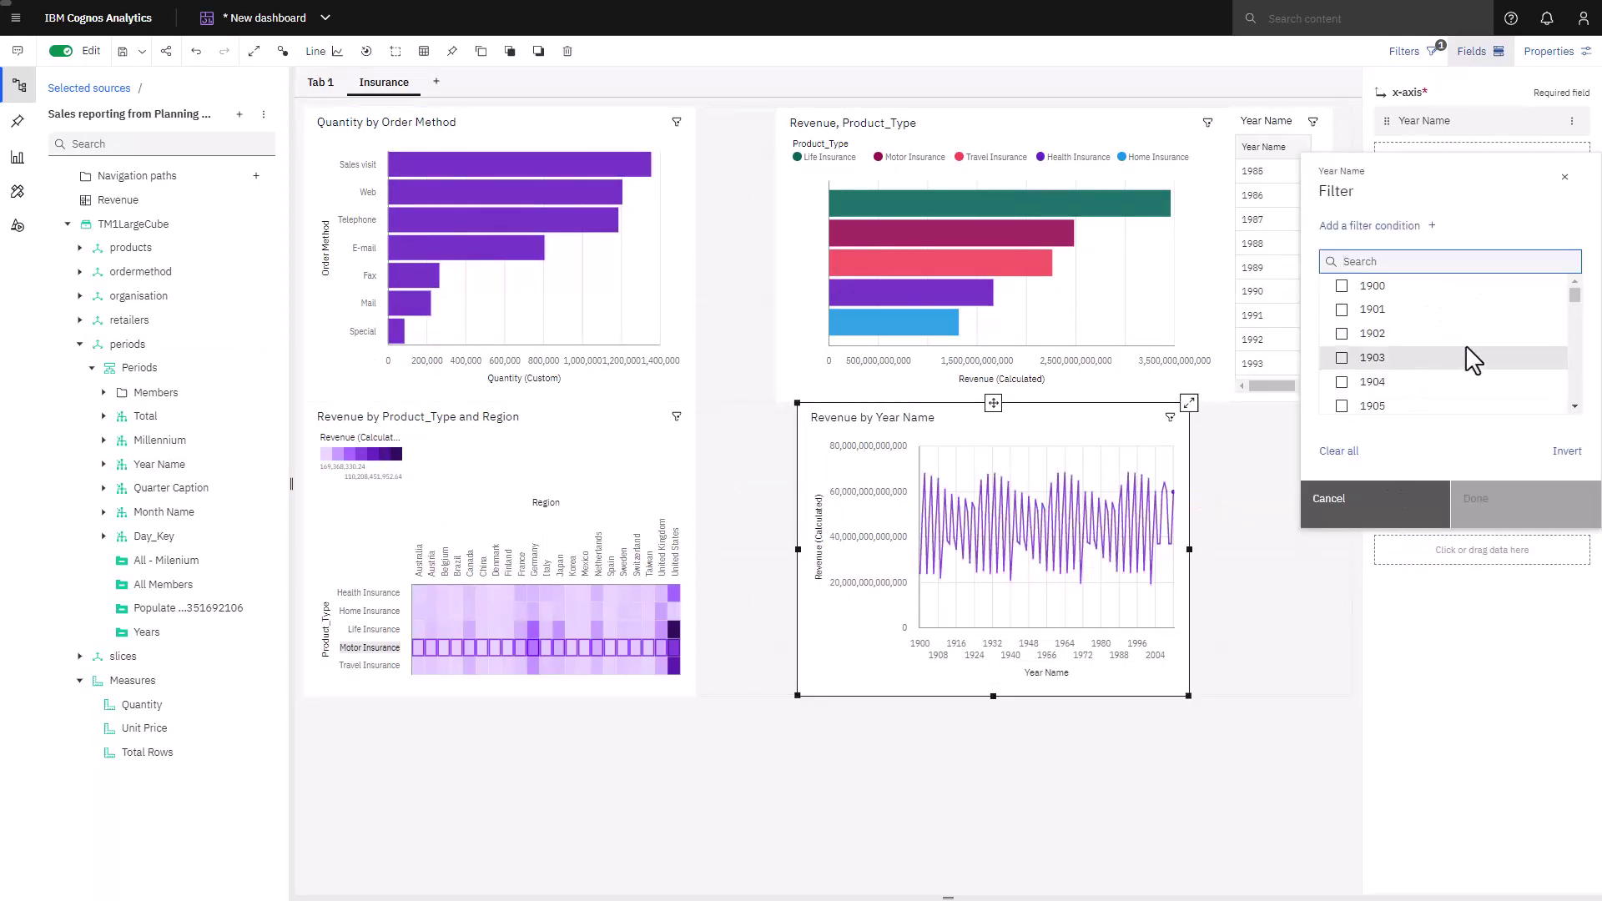
pyautogui.moveTo(1576, 299); pyautogui.dragTo(1575, 386)
pyautogui.scroll(-3, 1531, 391)
pyautogui.click(1339, 329)
pyautogui.click(1341, 353)
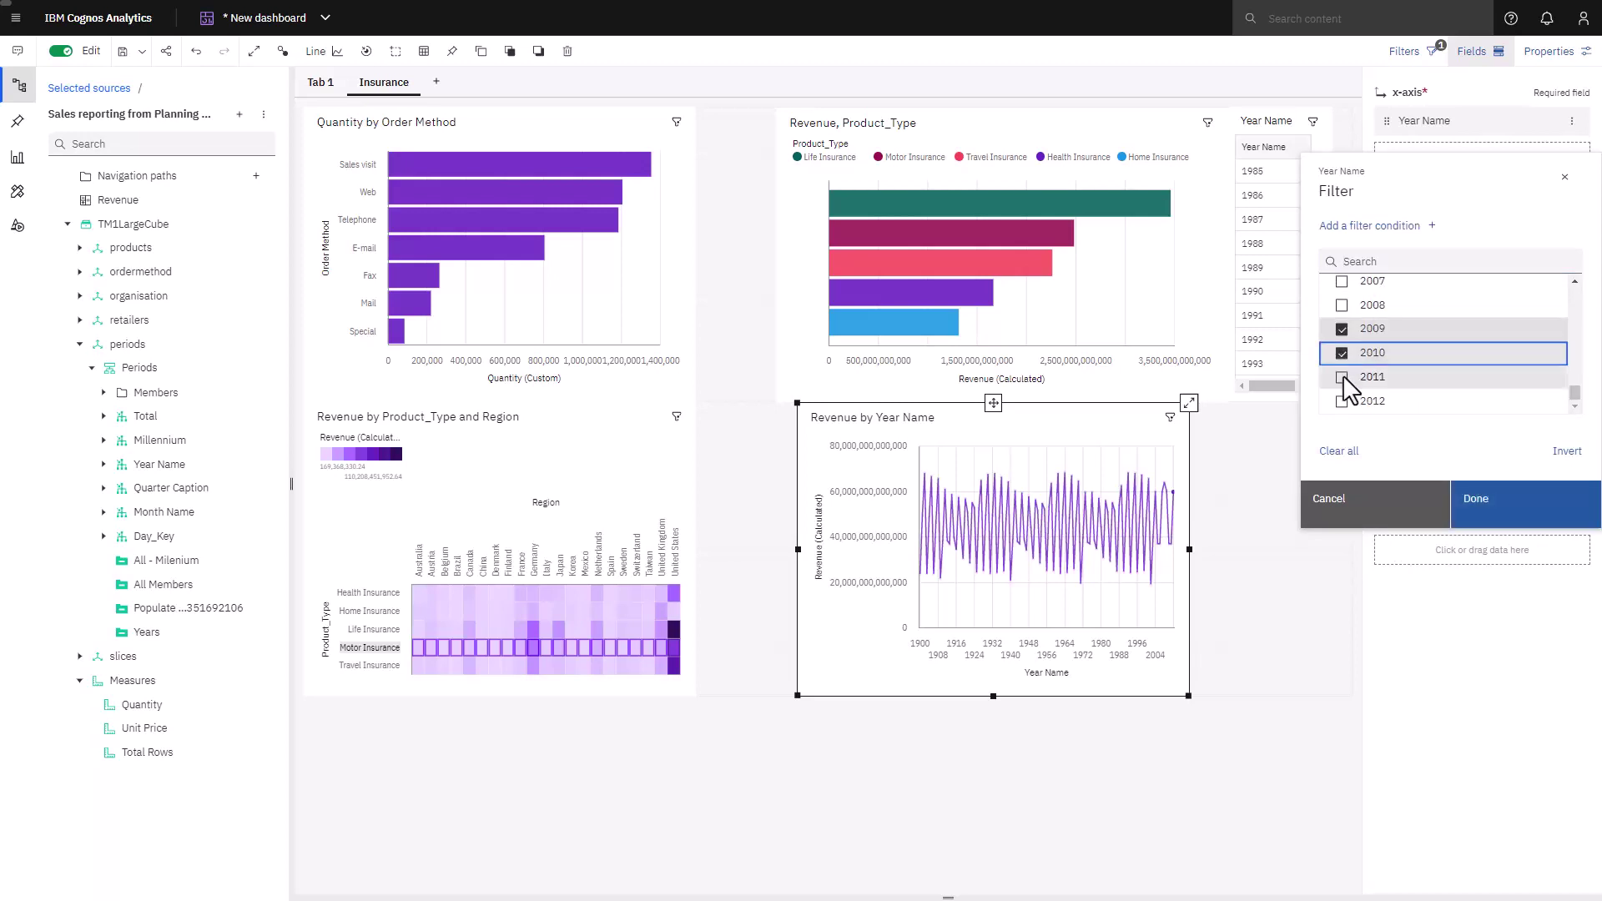
pyautogui.click(1342, 377)
pyautogui.click(1342, 402)
pyautogui.click(1490, 511)
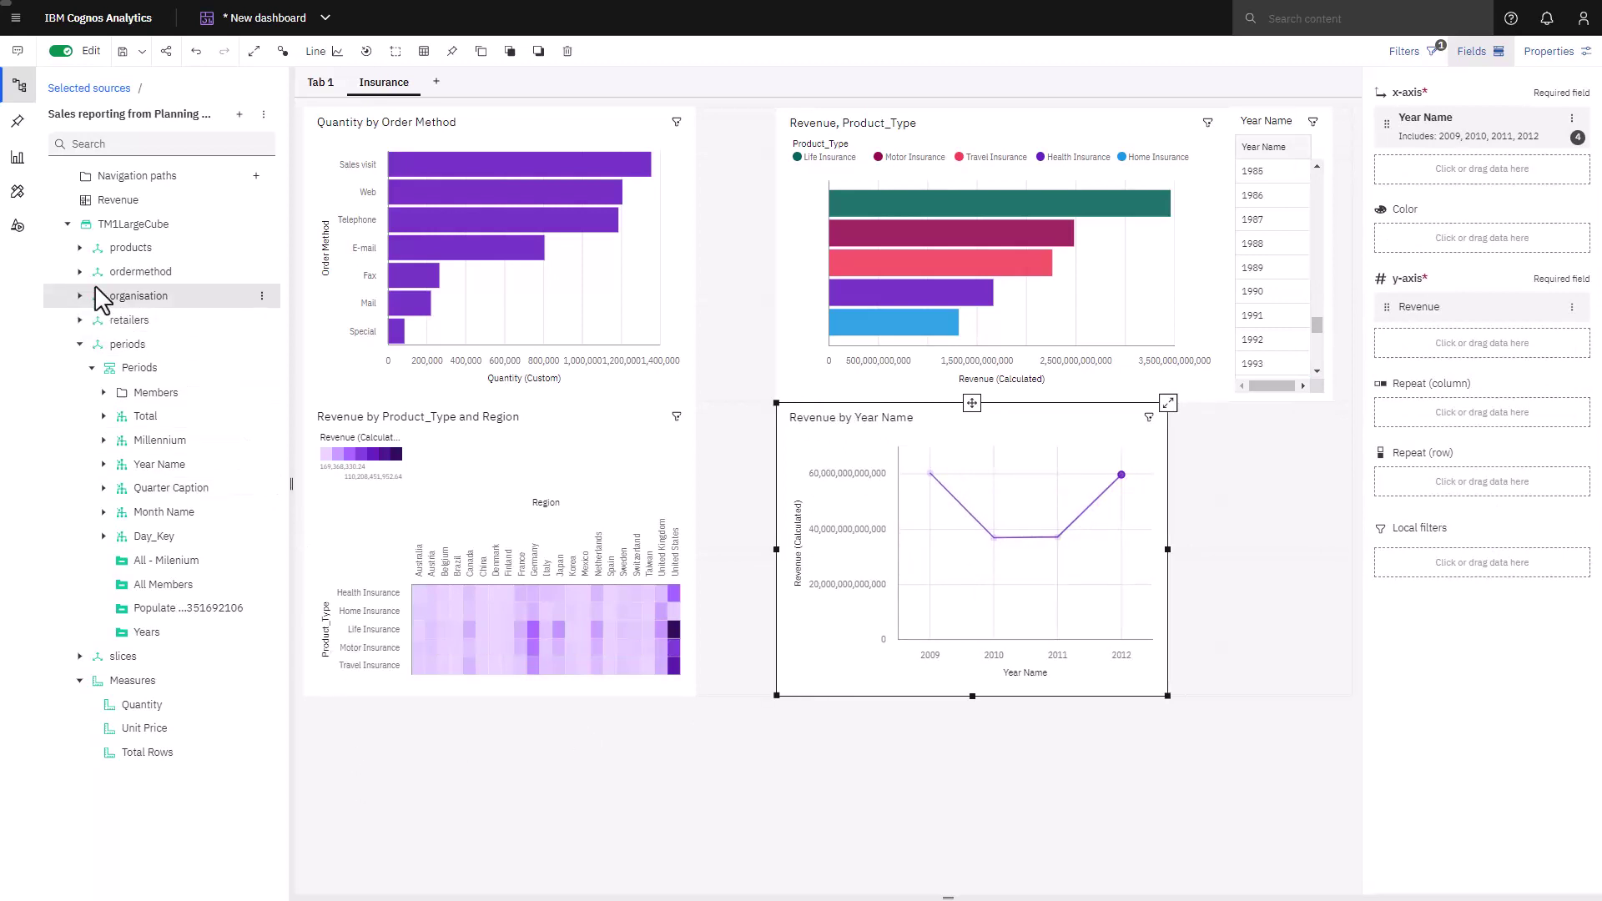
# Color the yearly line chart by Product_Type and filter it to Life Insurance and Motor Insurance
pyautogui.click(79, 247)
pyautogui.moveTo(166, 392); pyautogui.dragTo(1465, 238)
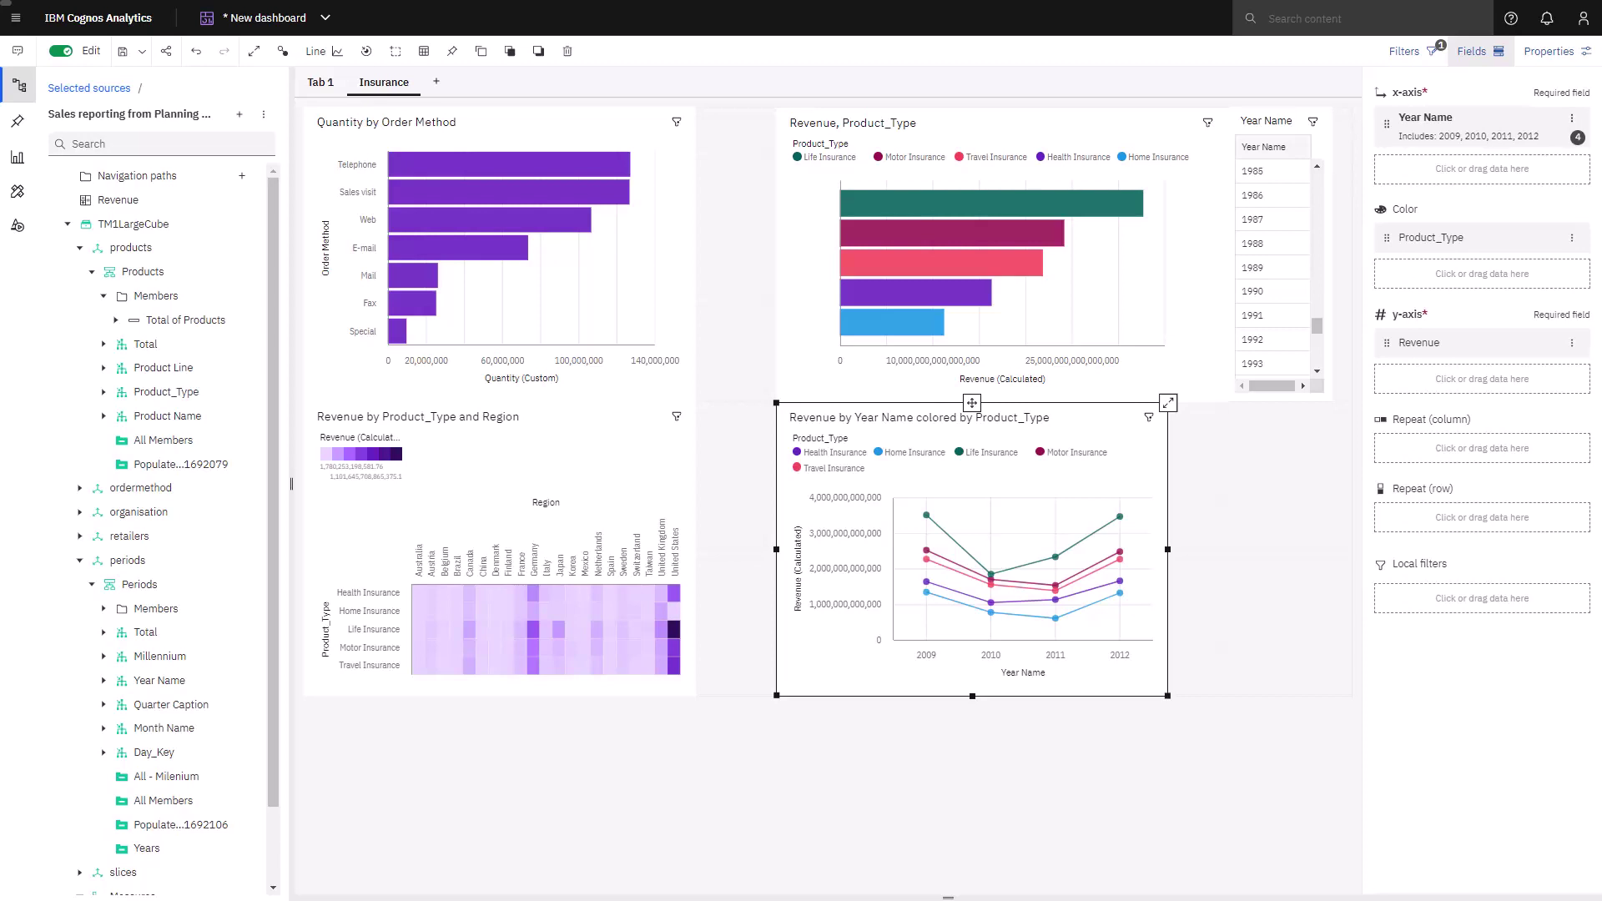
pyautogui.moveTo(166, 392); pyautogui.dragTo(1395, 603)
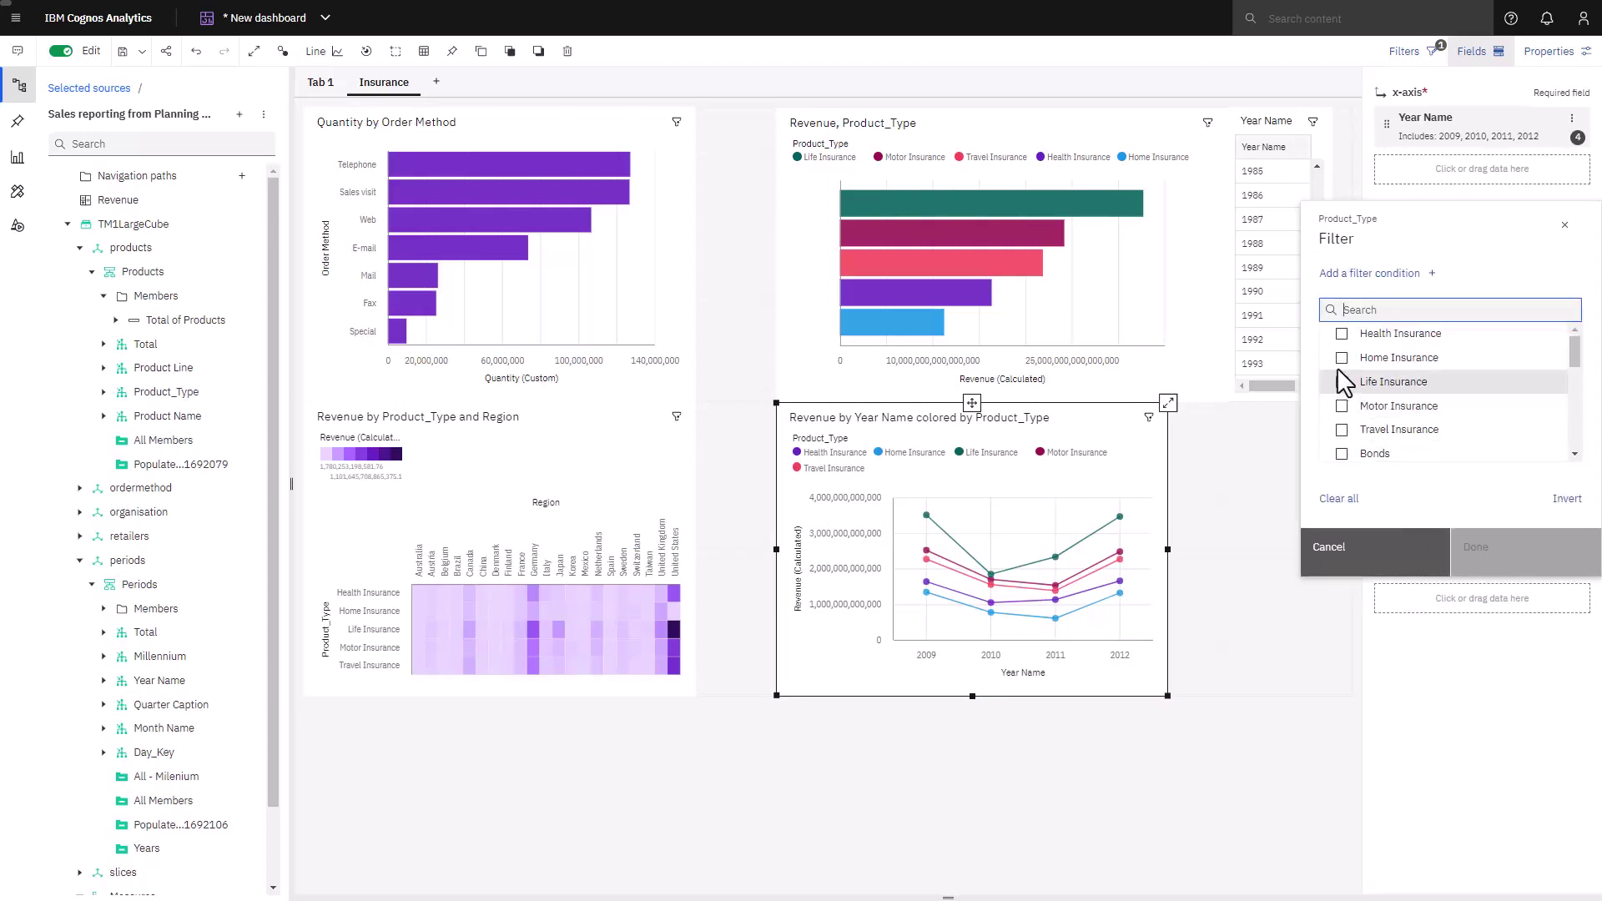
pyautogui.click(1342, 381)
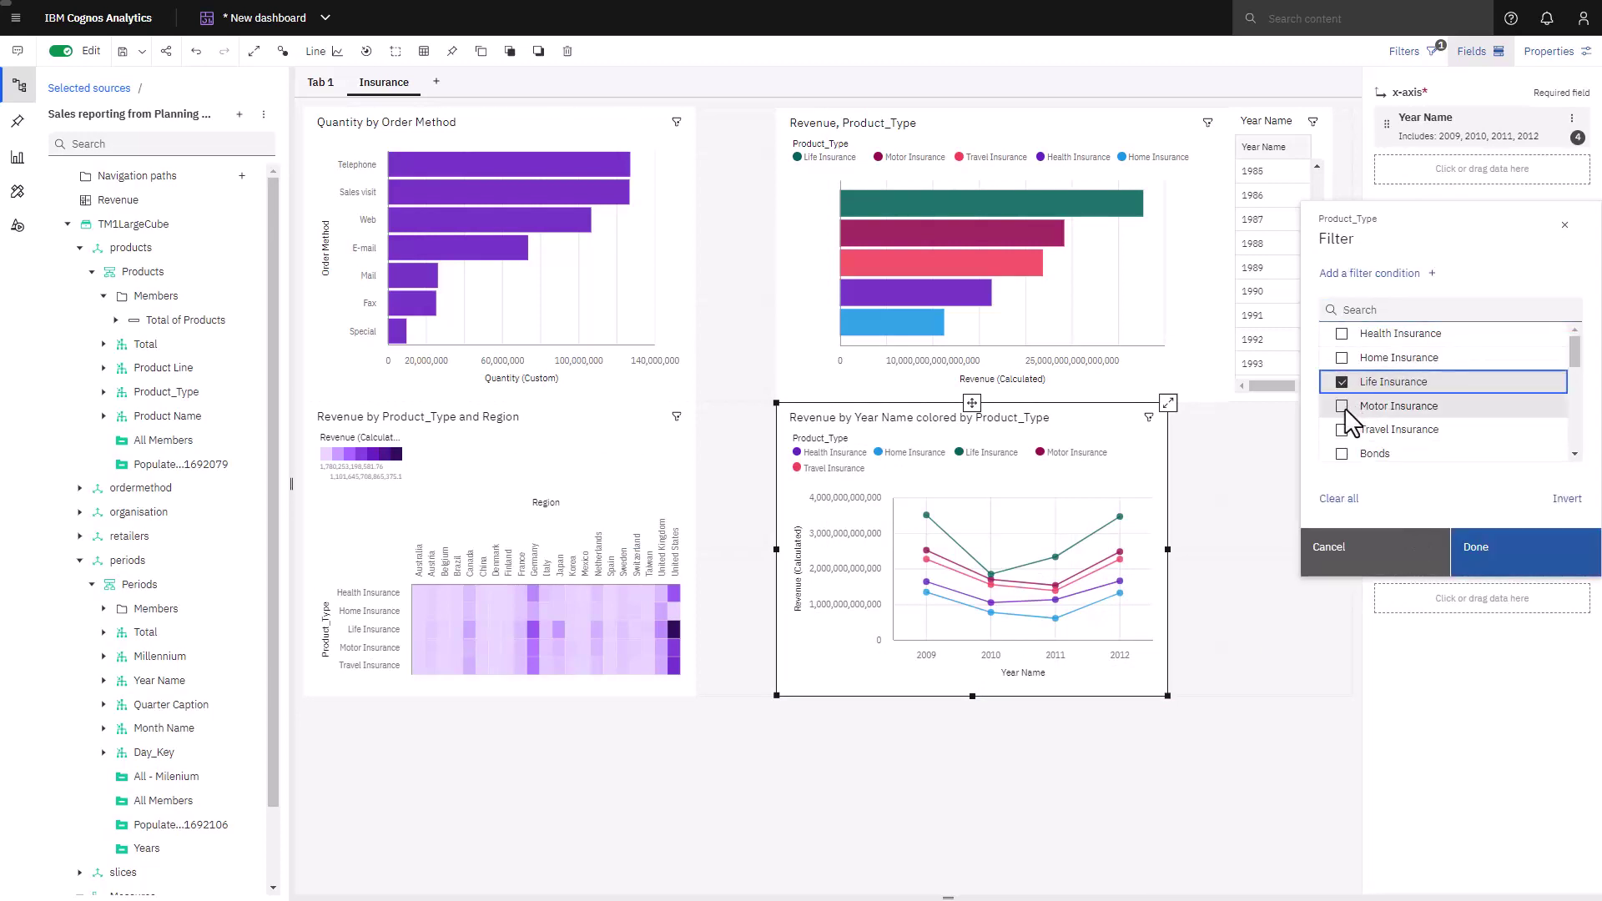
pyautogui.click(1344, 406)
pyautogui.click(1482, 561)
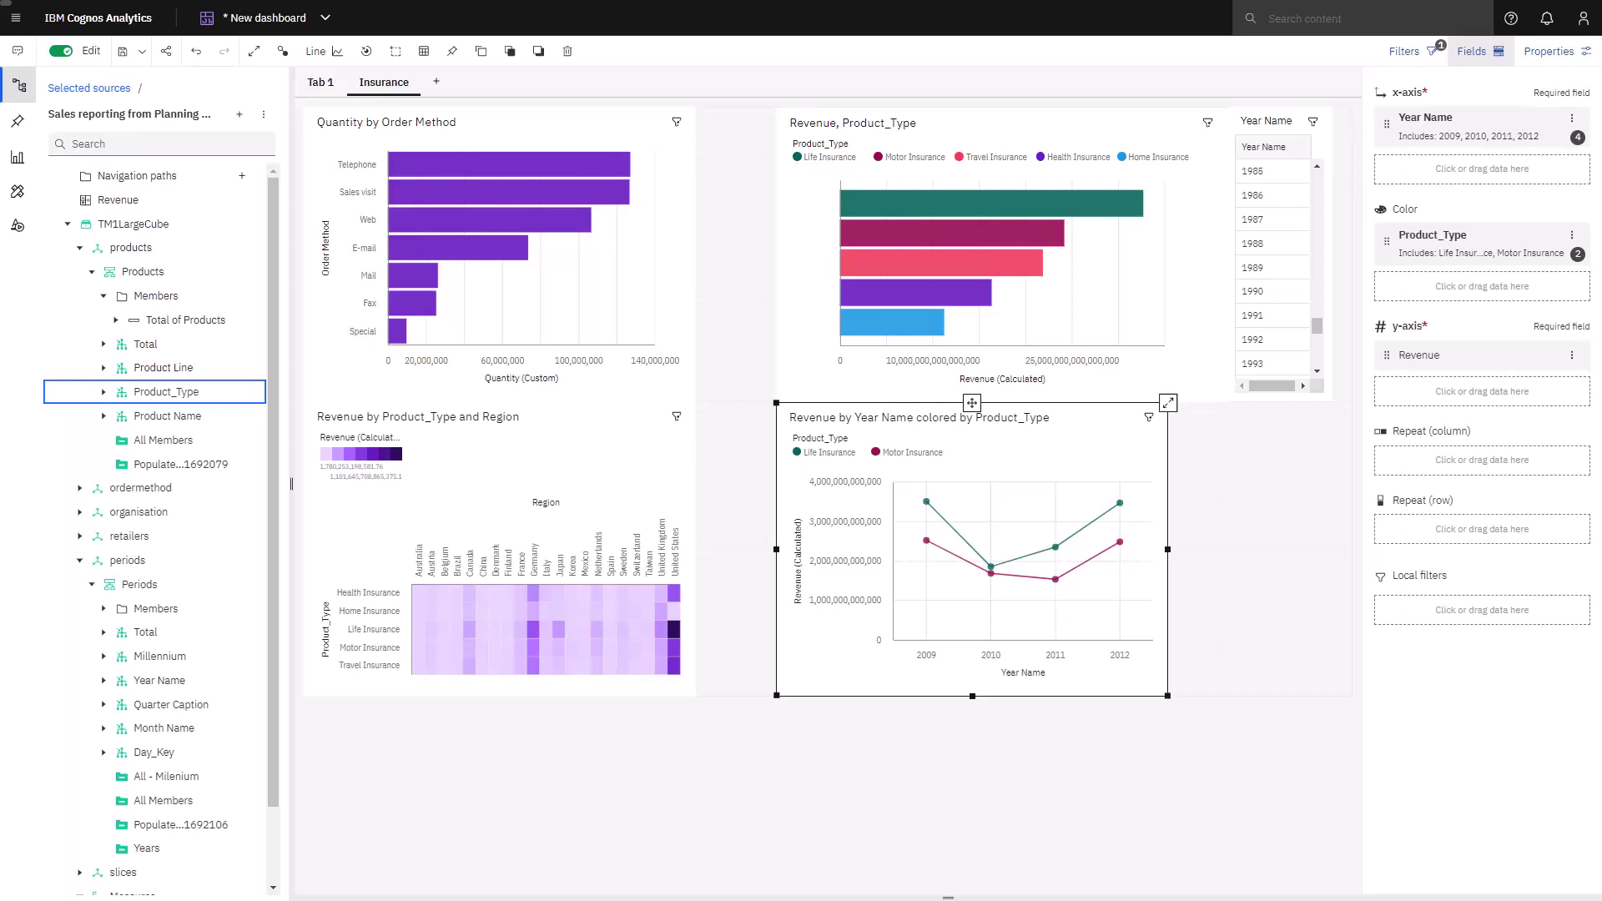
pyautogui.click(1056, 657)
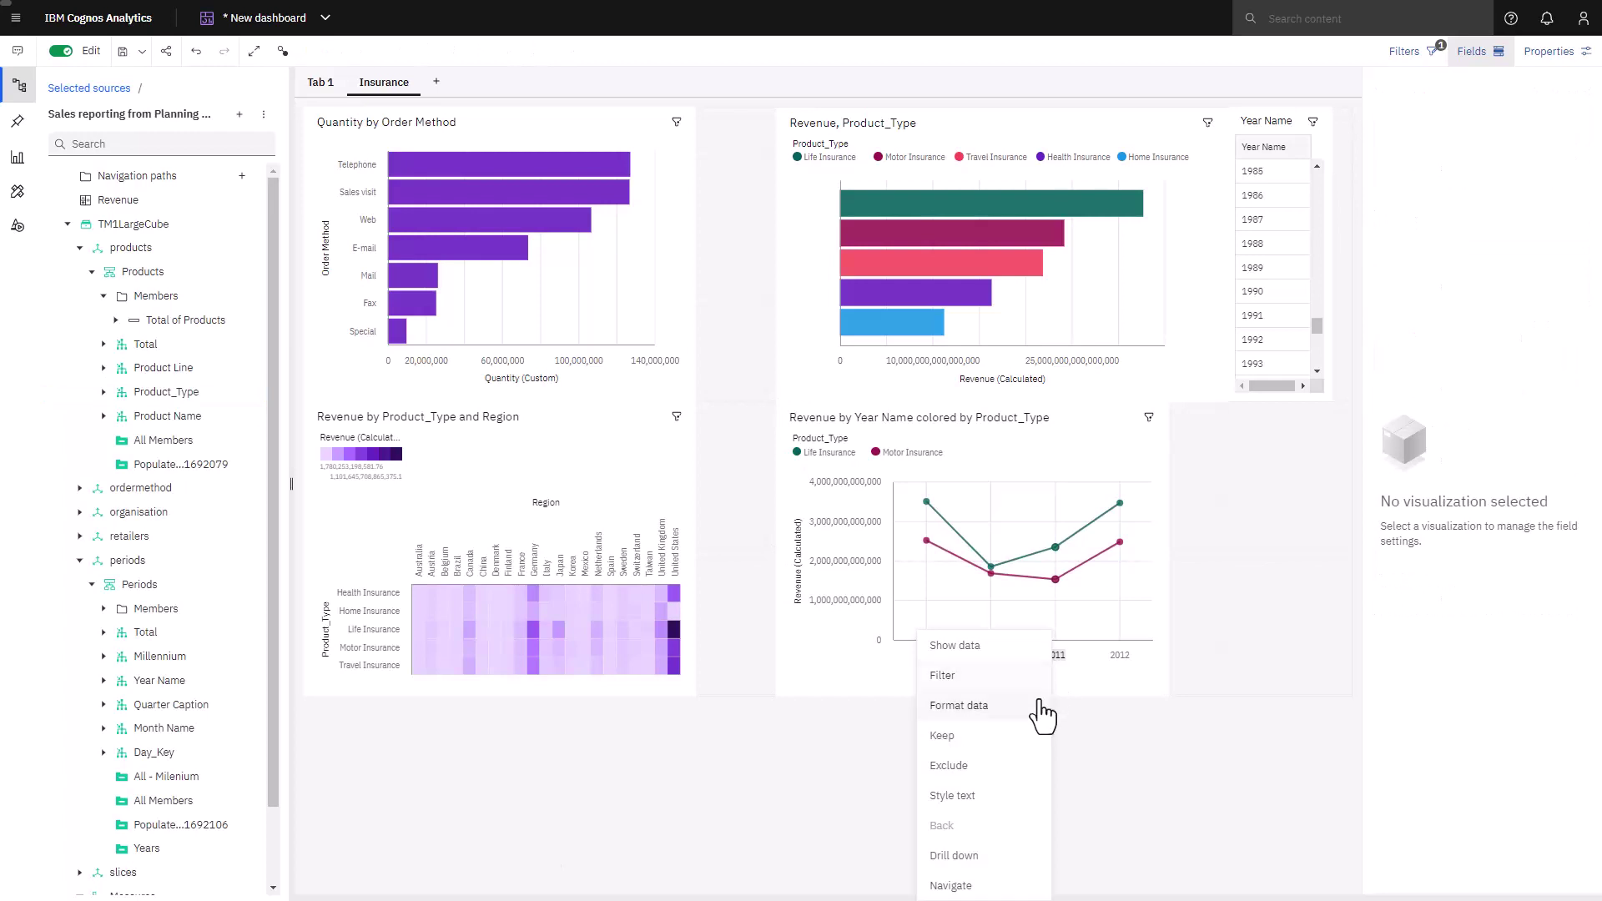
pyautogui.click(957, 860)
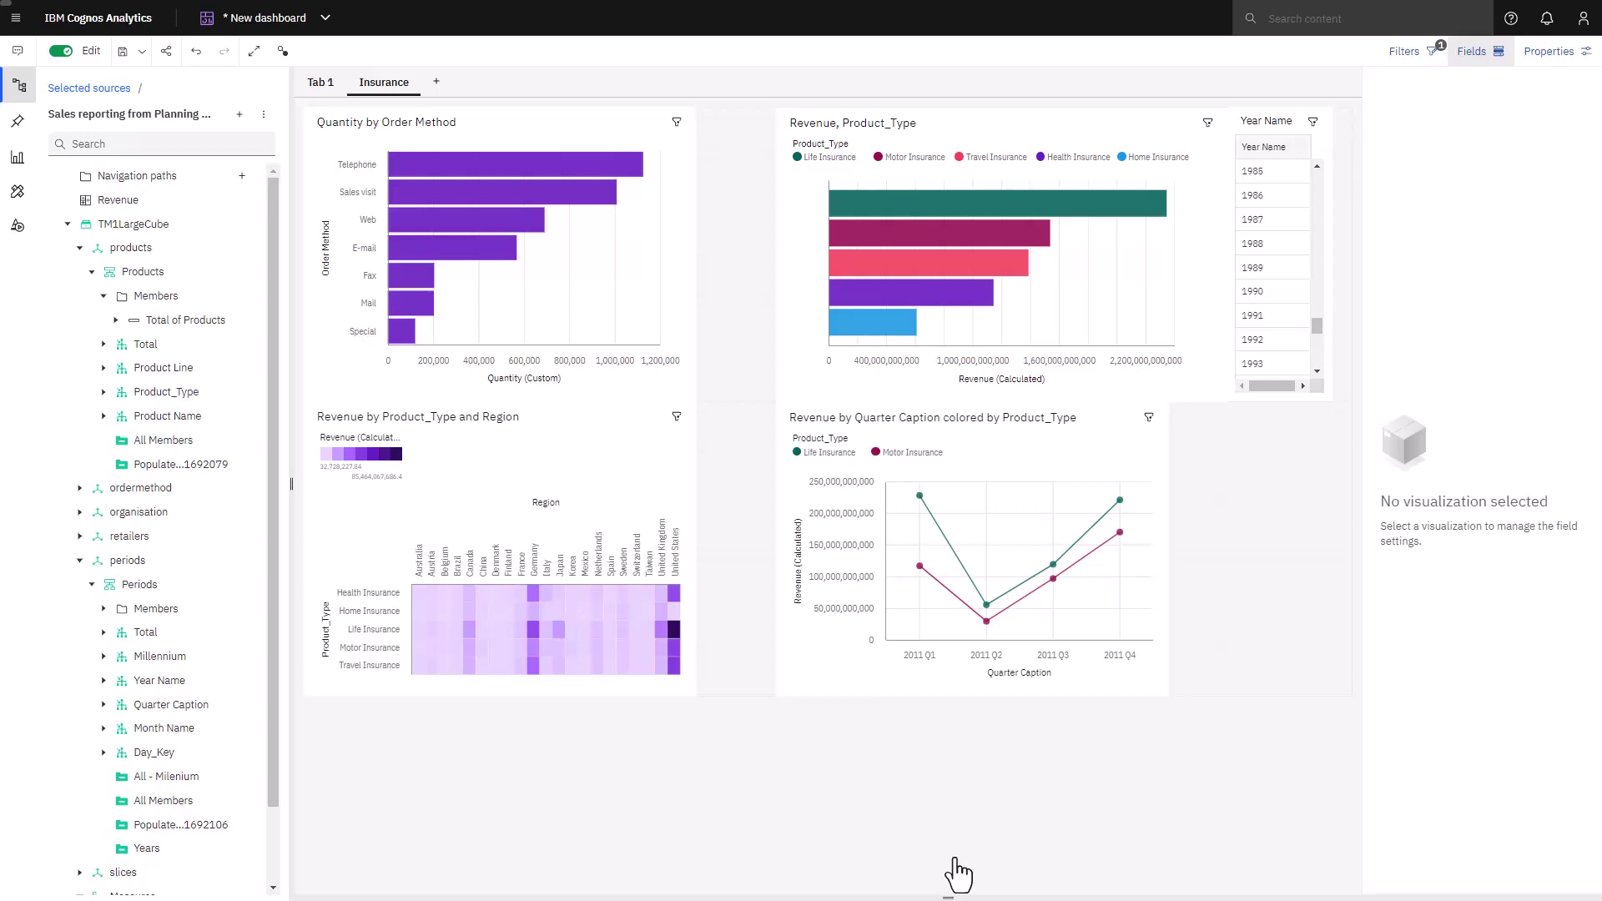
pyautogui.rightClick(1047, 661)
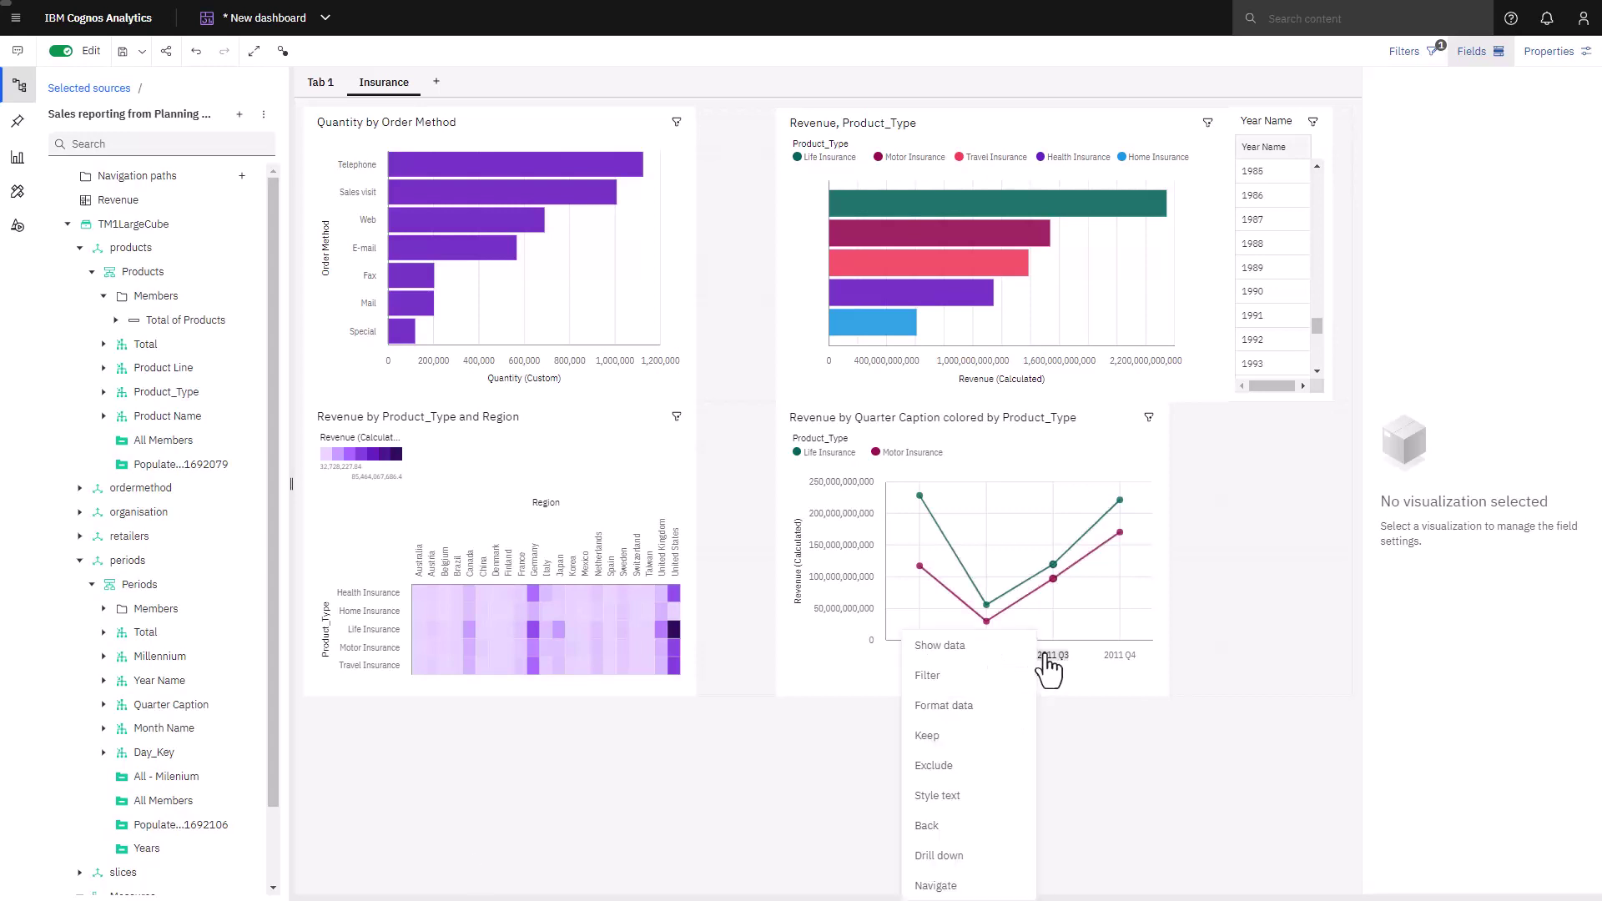
pyautogui.click(939, 828)
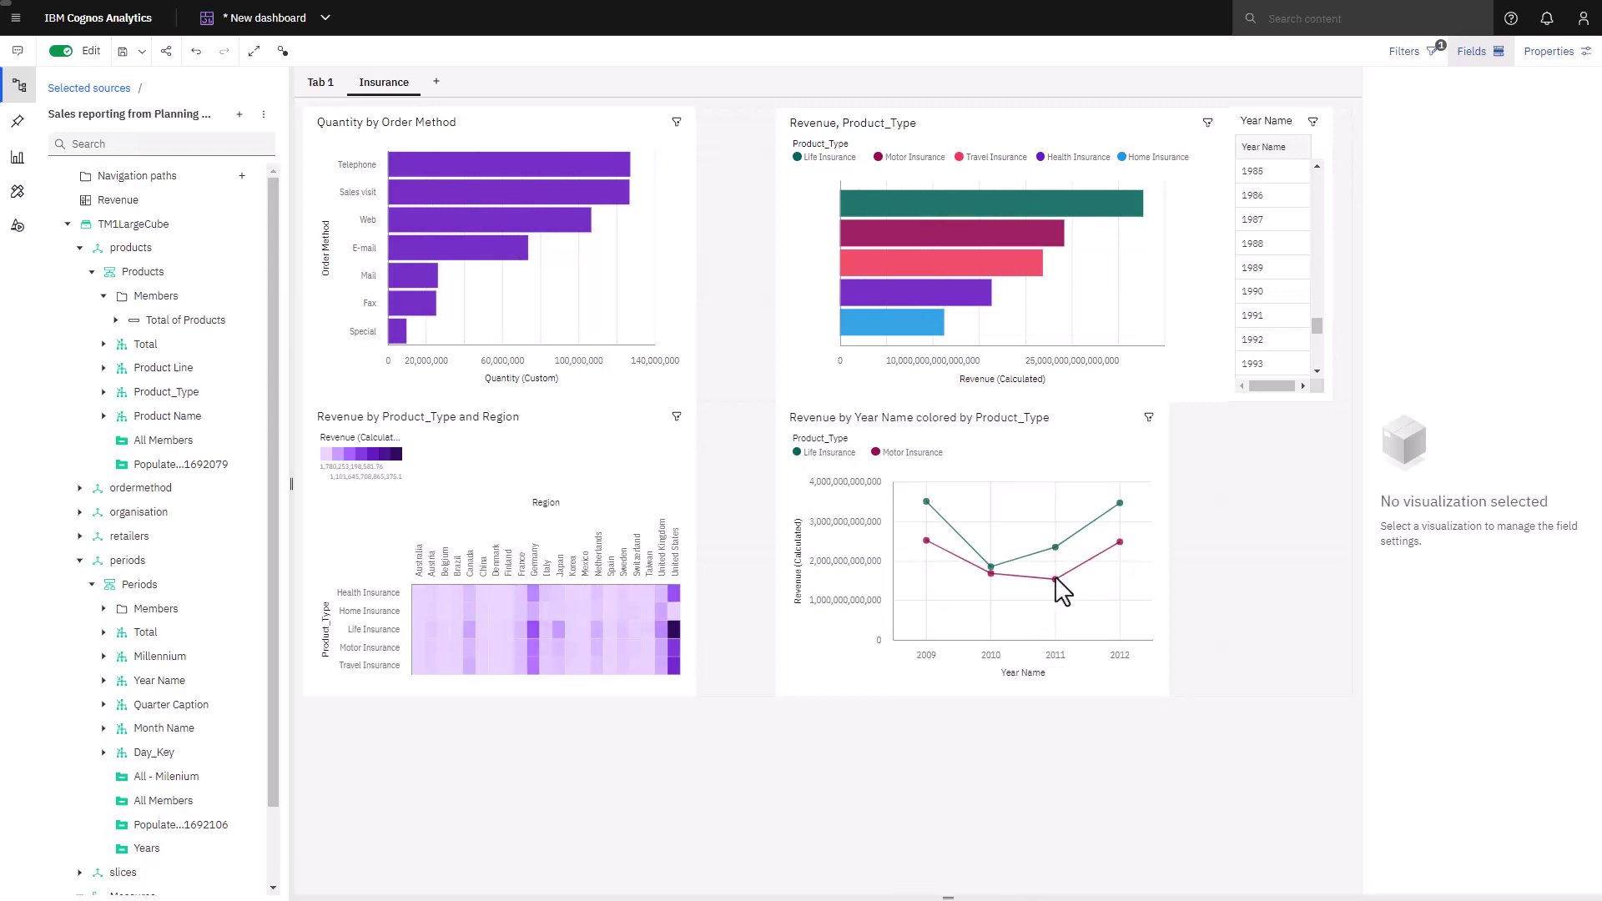
pyautogui.rightClick(1055, 581)
pyautogui.click(964, 776)
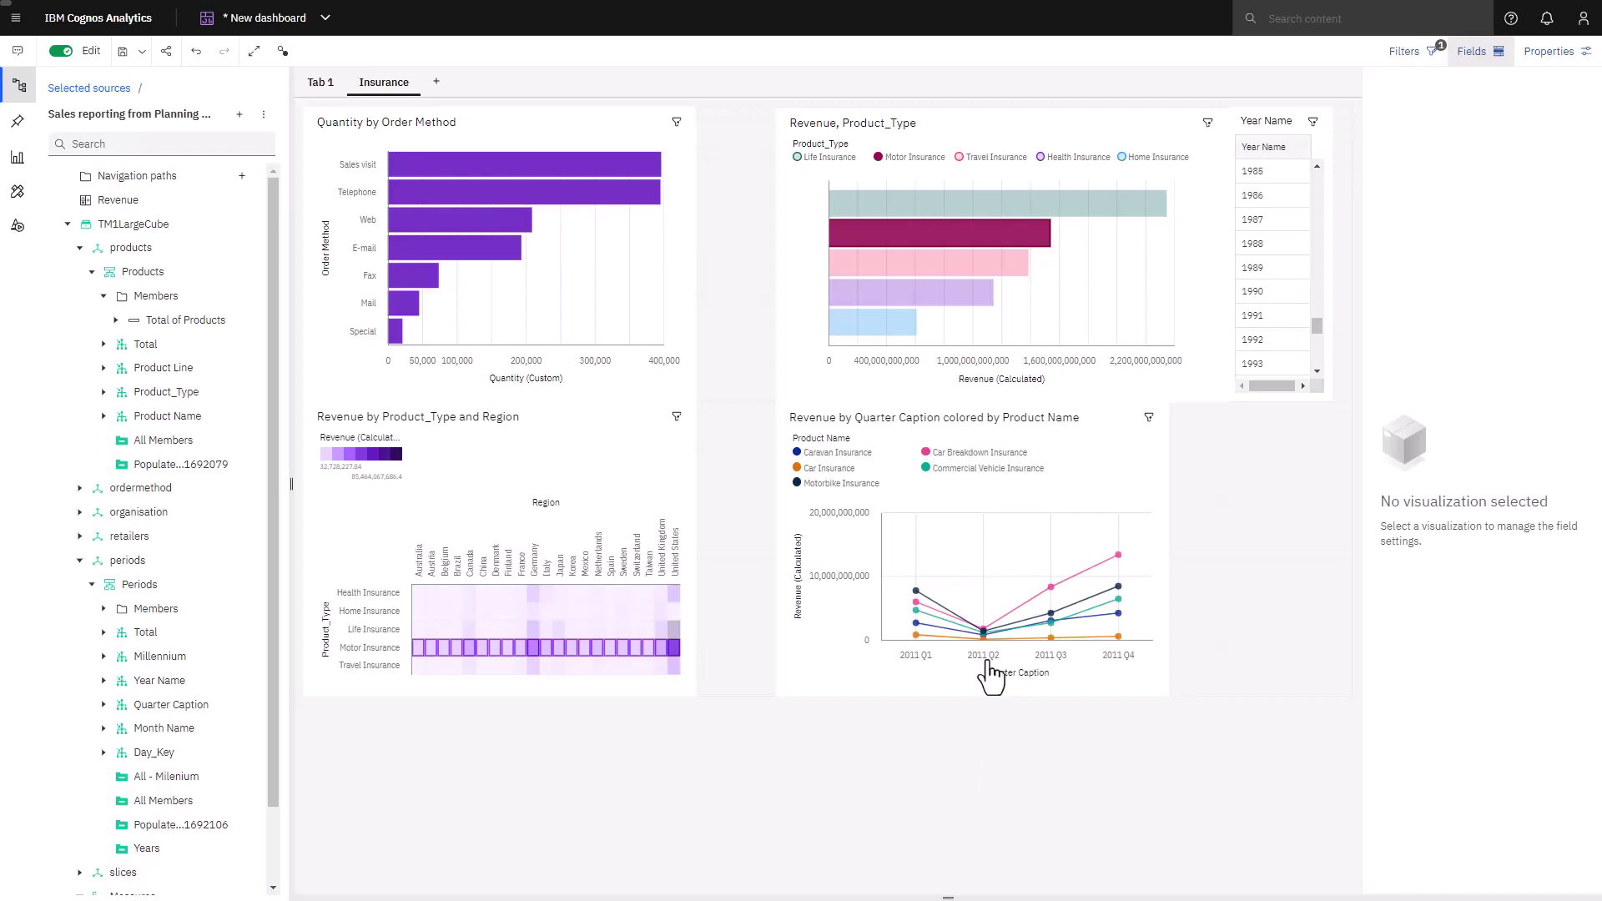
pyautogui.rightClick(984, 634)
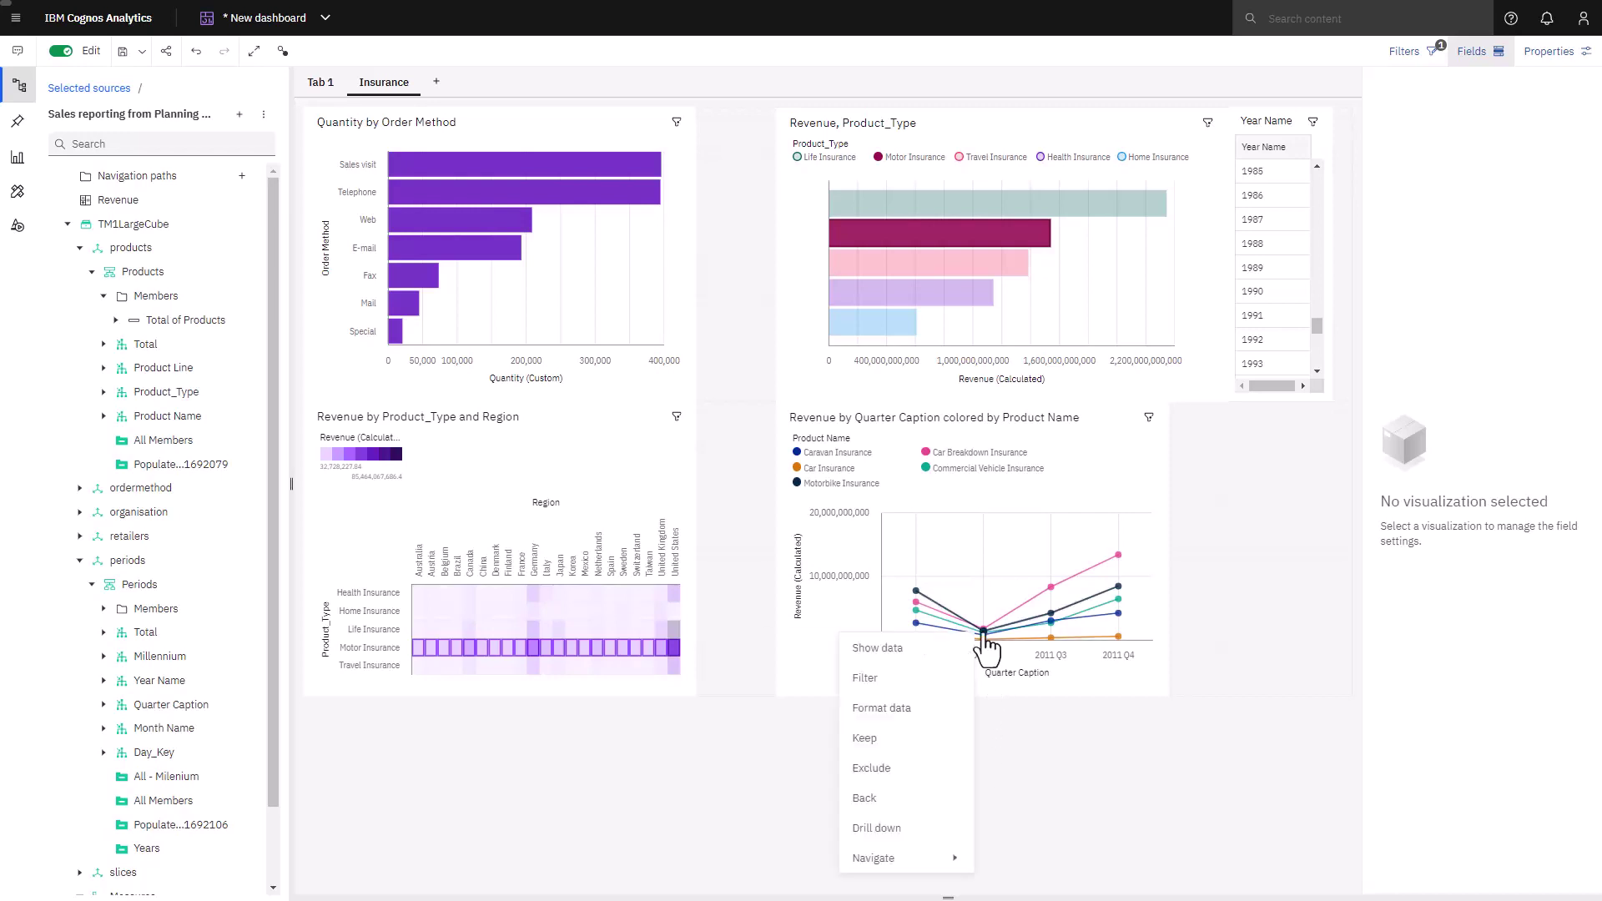
pyautogui.click(895, 803)
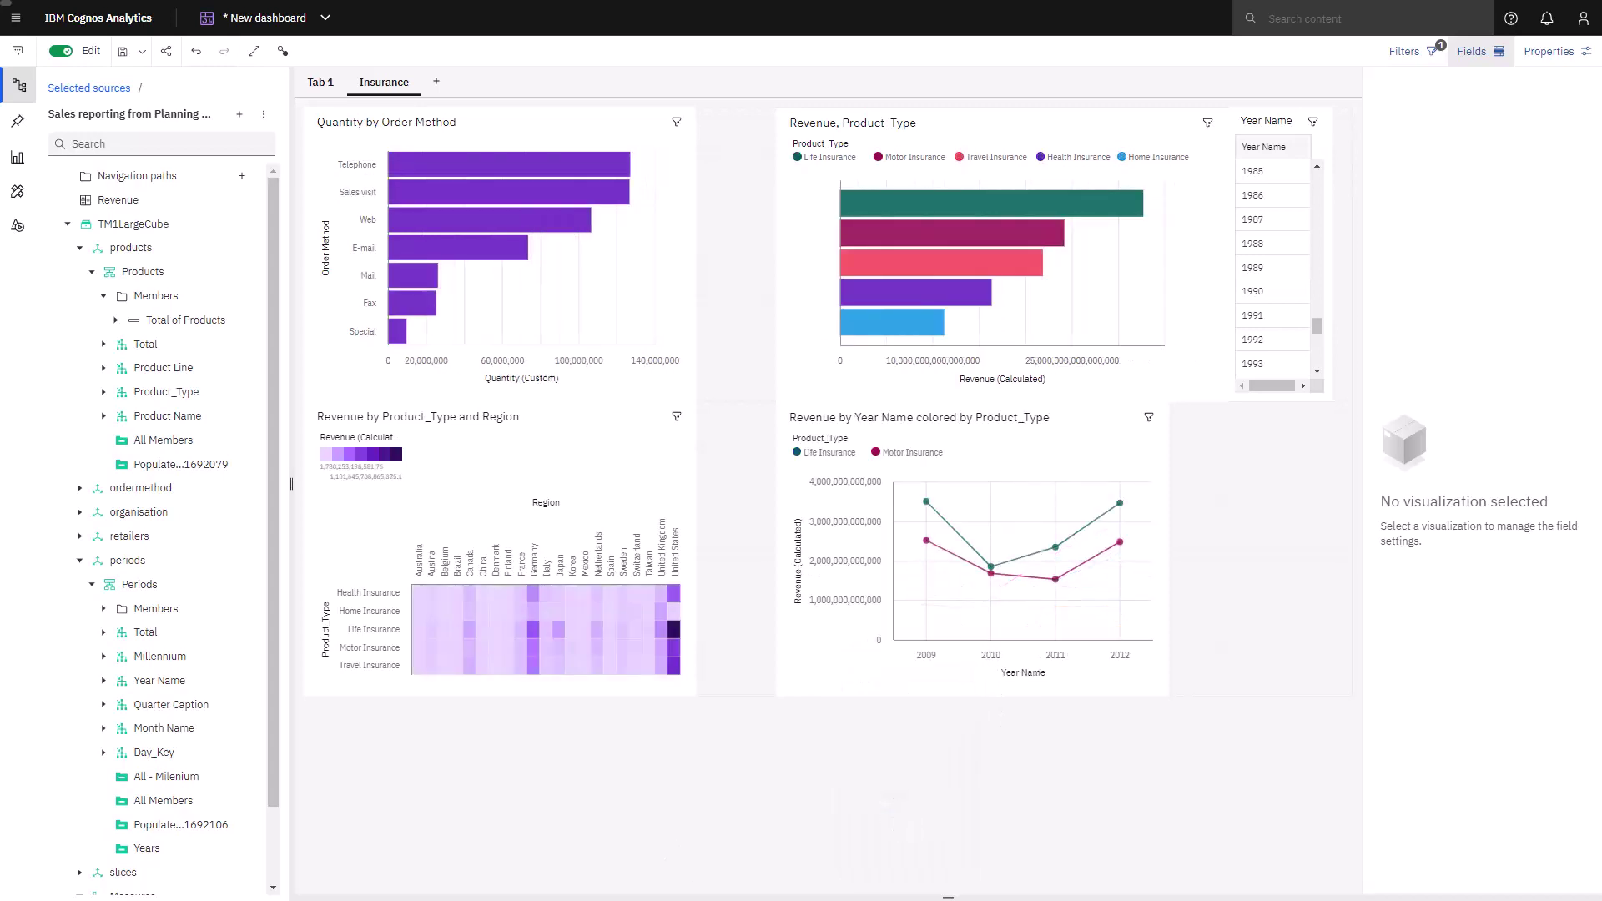